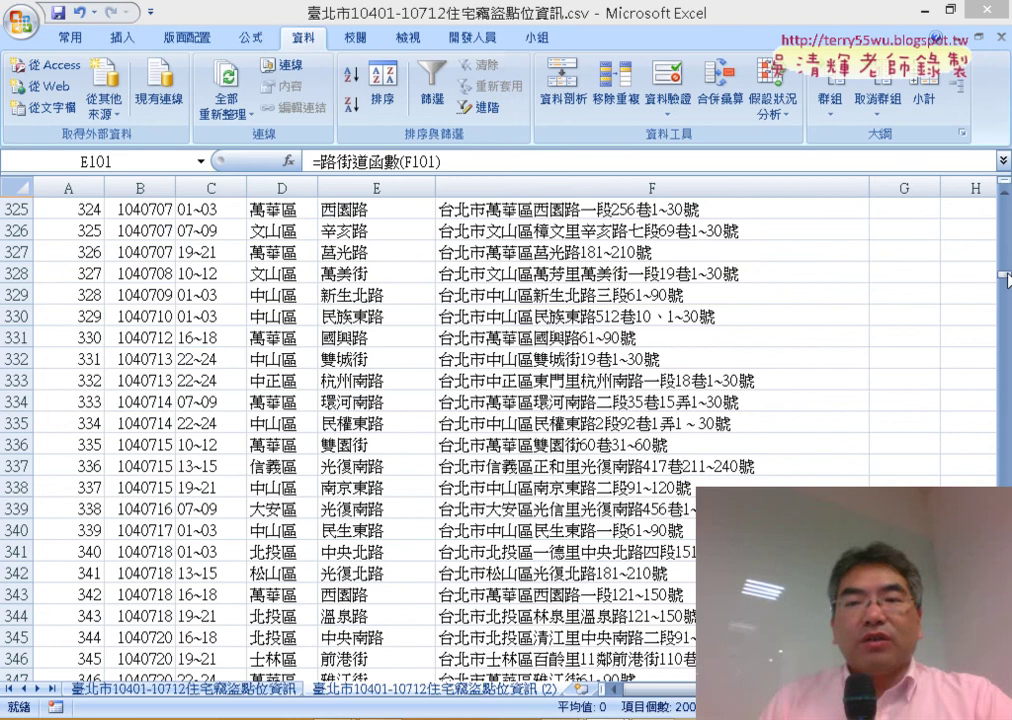
# - Delete the old '(2)' sheet copy and Ctrl-drag the original burglary sheet into a fresh duplicate
pyautogui.hotkey('ctrl', 'v')
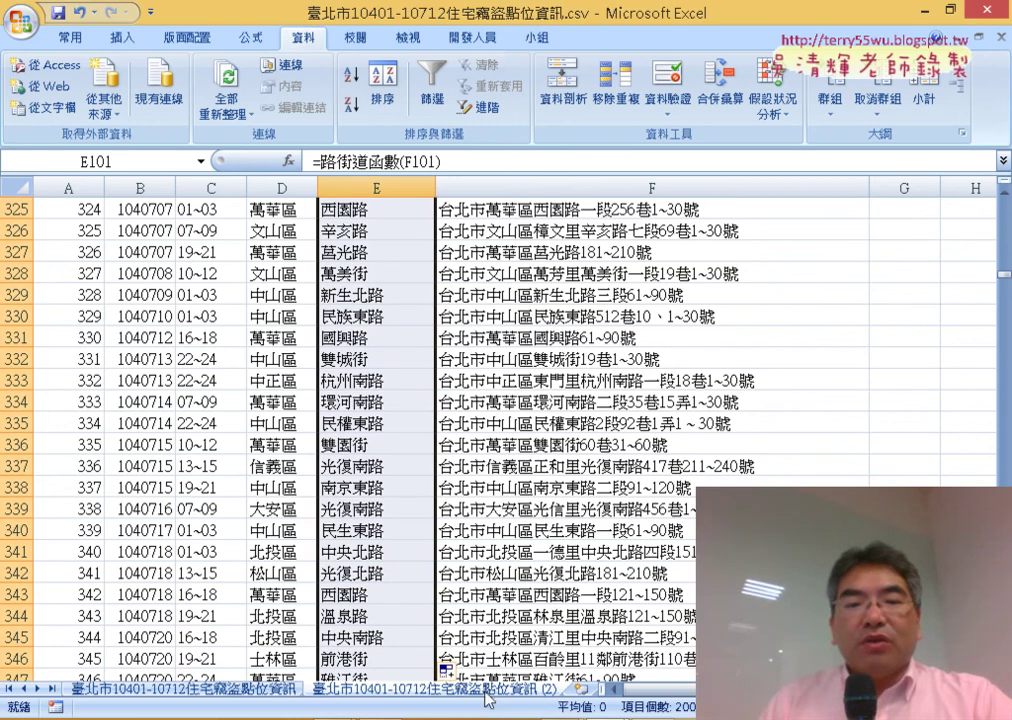
pyautogui.rightClick(490, 688)
pyautogui.click(540, 549)
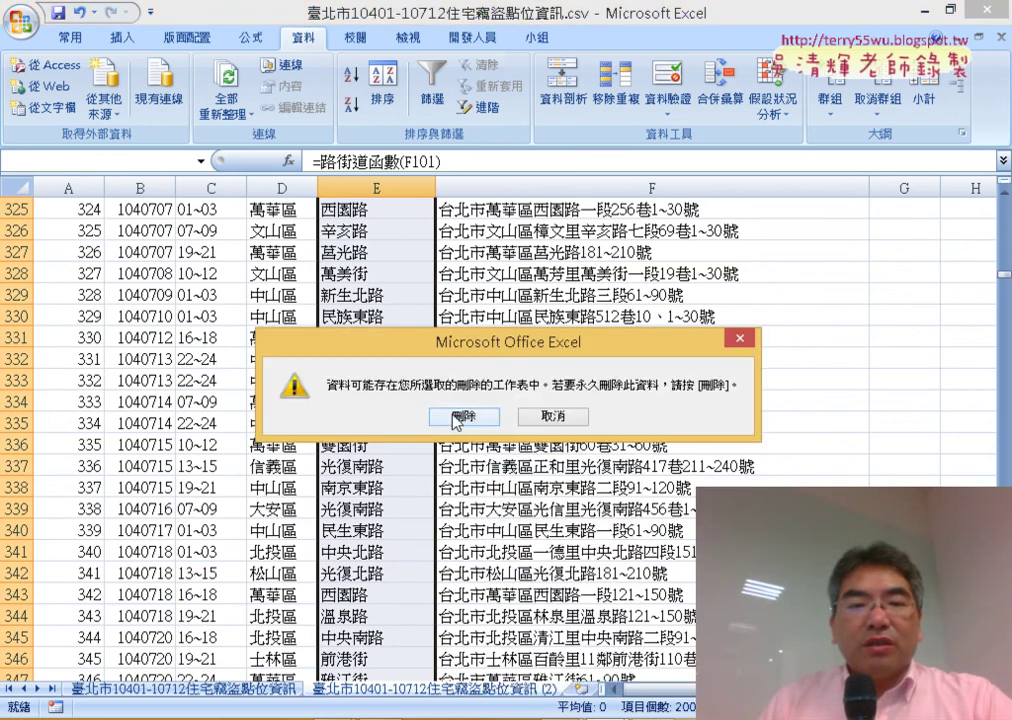
pyautogui.press('Return')
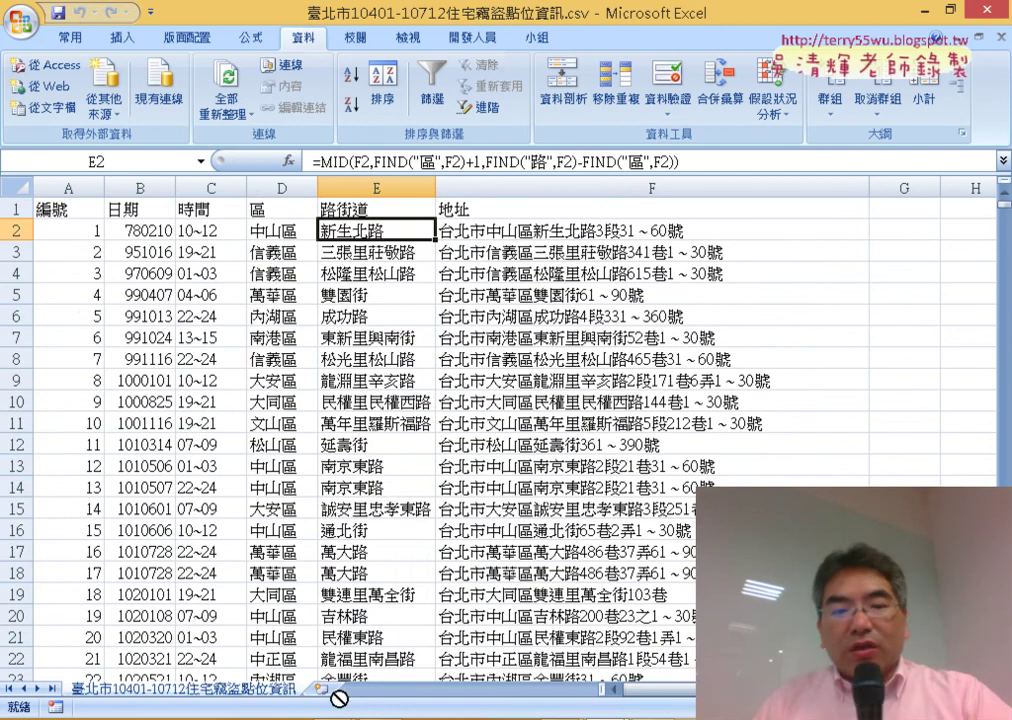
pyautogui.moveTo(338, 688); pyautogui.dragTo(372, 688)
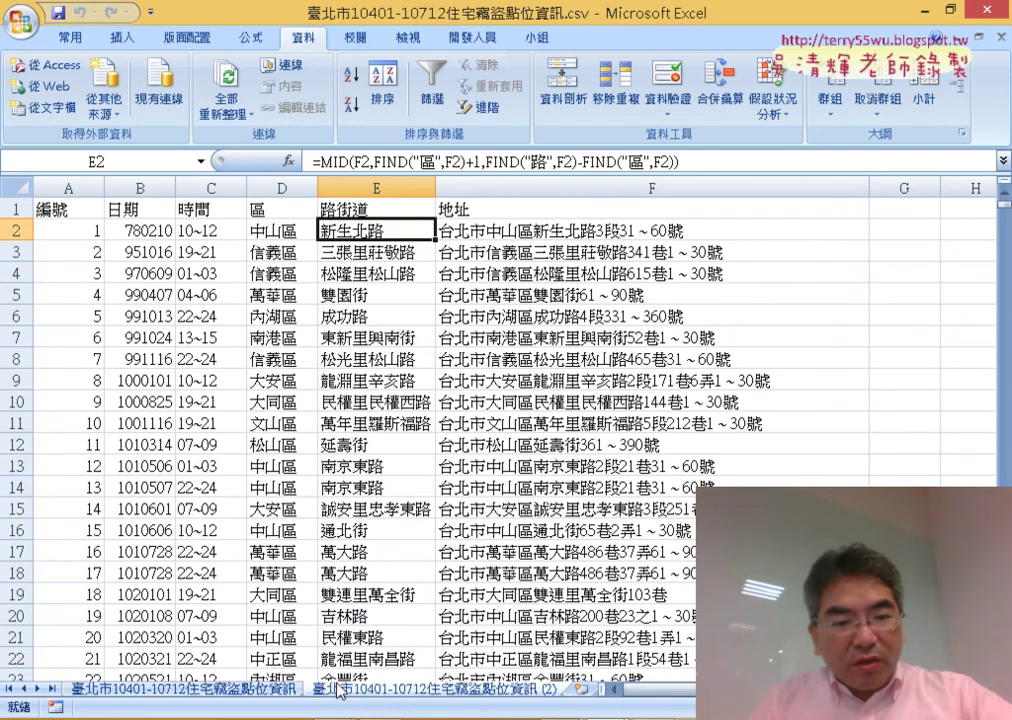
# - Select the blank row between records 100 and 501 in the copied sheet
pyautogui.click(70, 229)
pyautogui.scroll(-5, 110, 350)
pyautogui.scroll(-5, 110, 350)
pyautogui.scroll(-4, 255, 594)
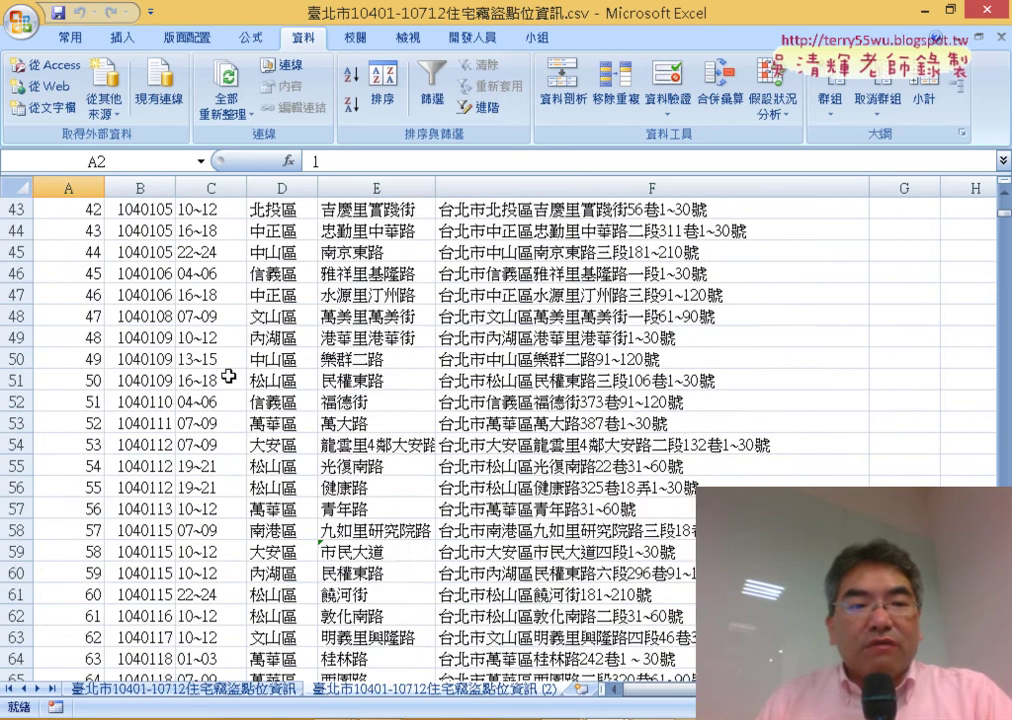
pyautogui.scroll(-9, 296, 373)
pyautogui.scroll(-7, 316, 300)
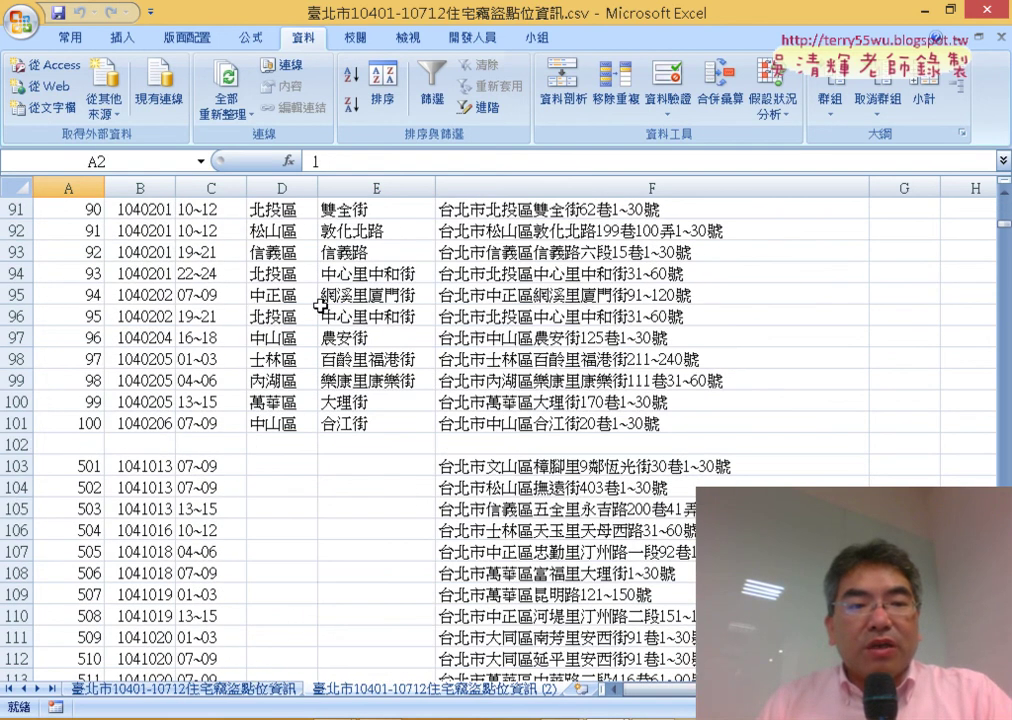
pyautogui.click(20, 444)
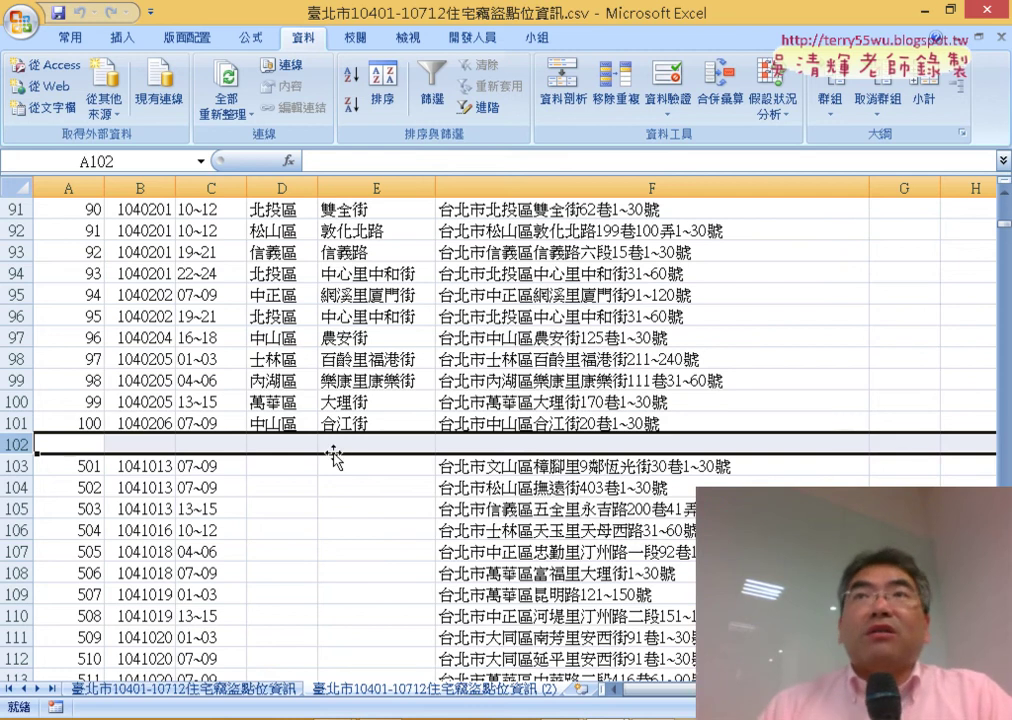
# - Sort 編號 ascending from record 90 down, expanding the sort to neighbouring columns
pyautogui.click(68, 205)
pyautogui.hotkey('ctrl', 'shift', 'Down')
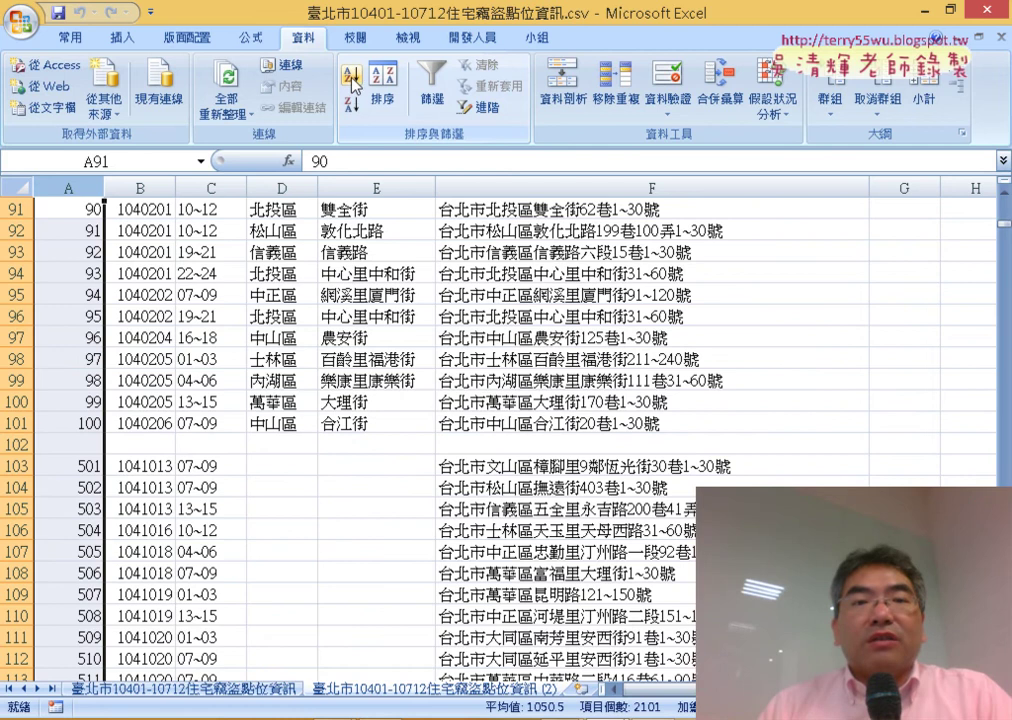
pyautogui.click(352, 80)
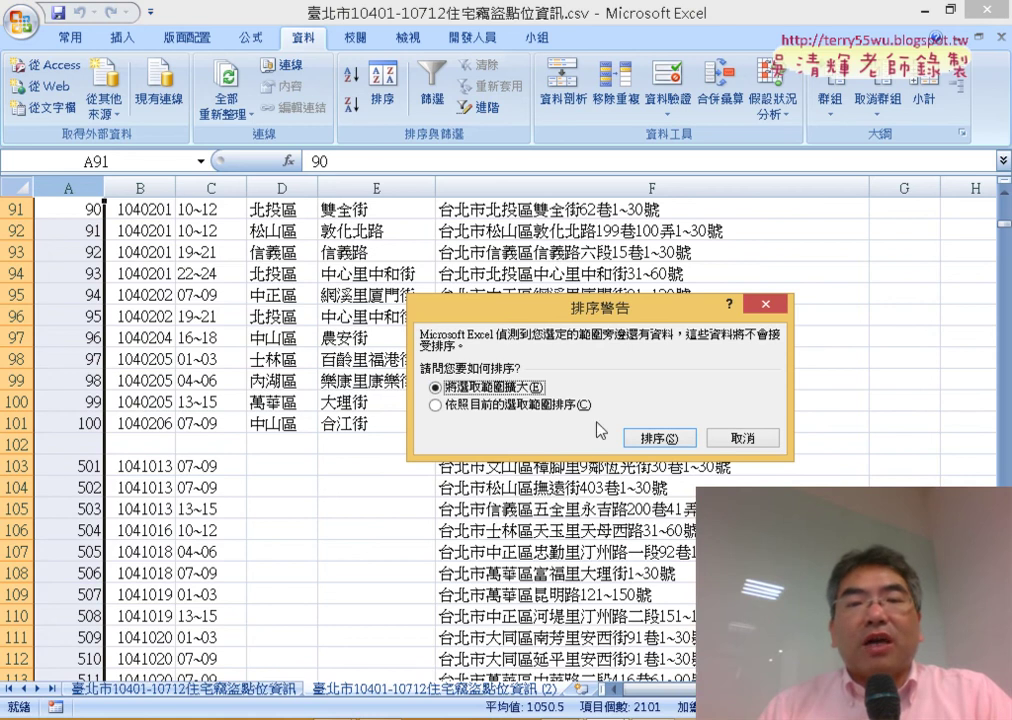
pyautogui.click(660, 437)
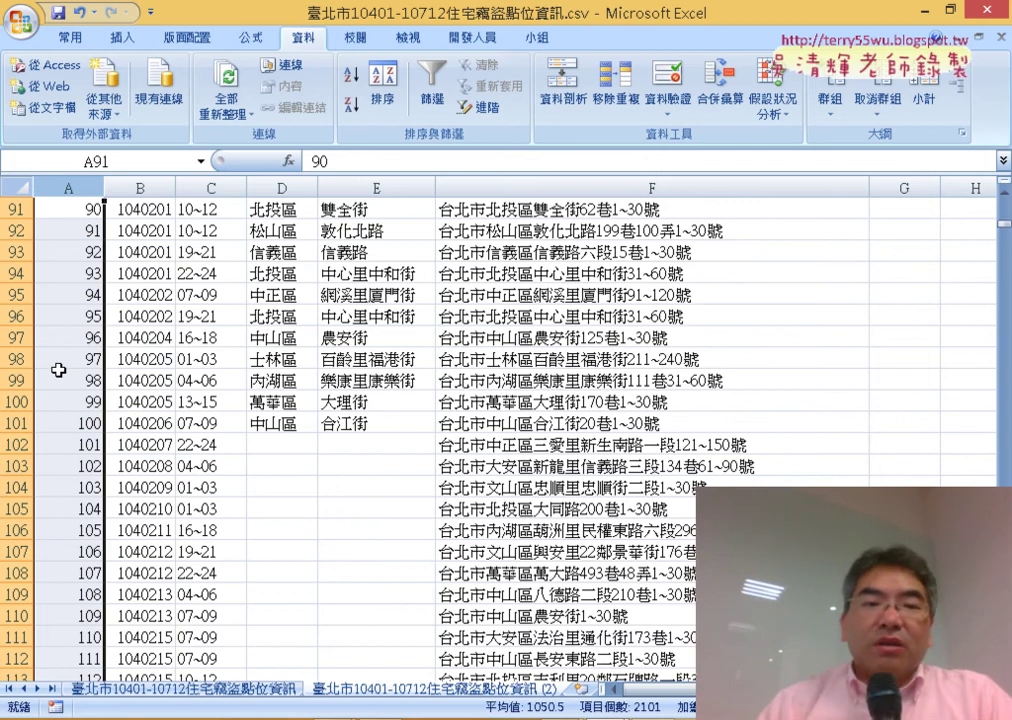
# - Fill the D101 district and E101 street formulas down to the last record, then return to E2
pyautogui.click(280, 423)
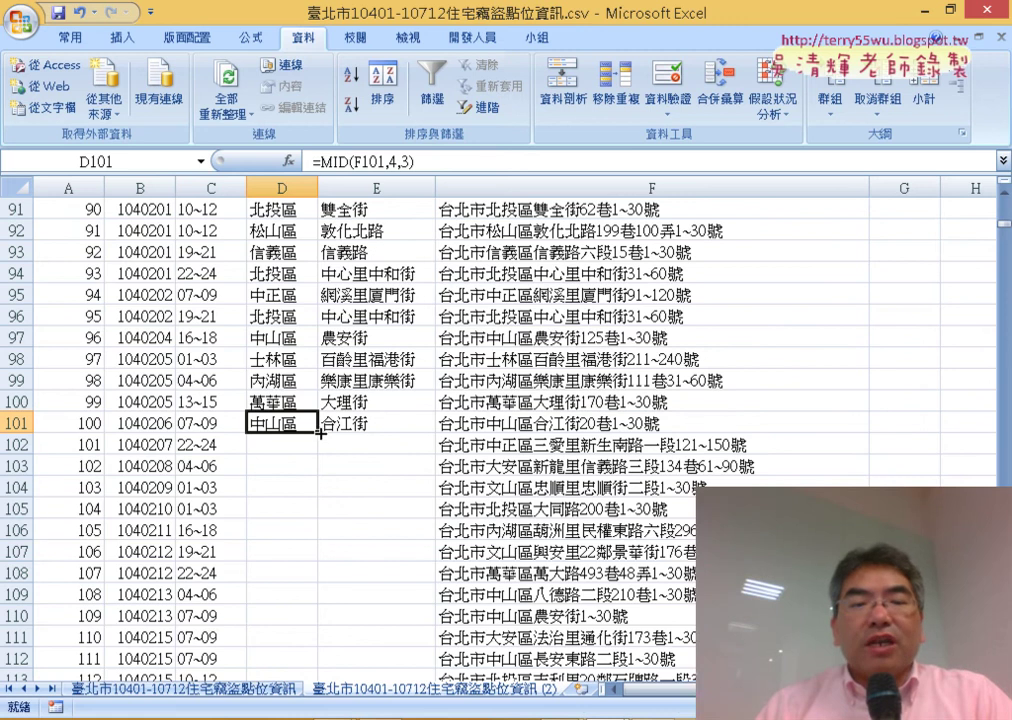
pyautogui.doubleClick(319, 431)
pyautogui.click(360, 428)
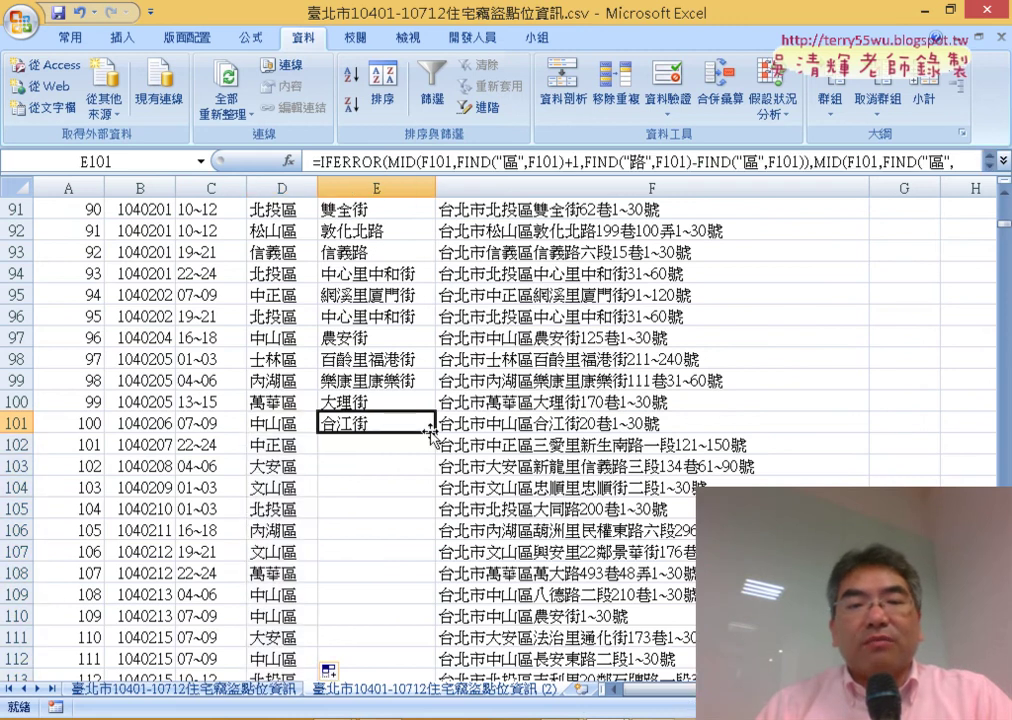
pyautogui.doubleClick(435, 433)
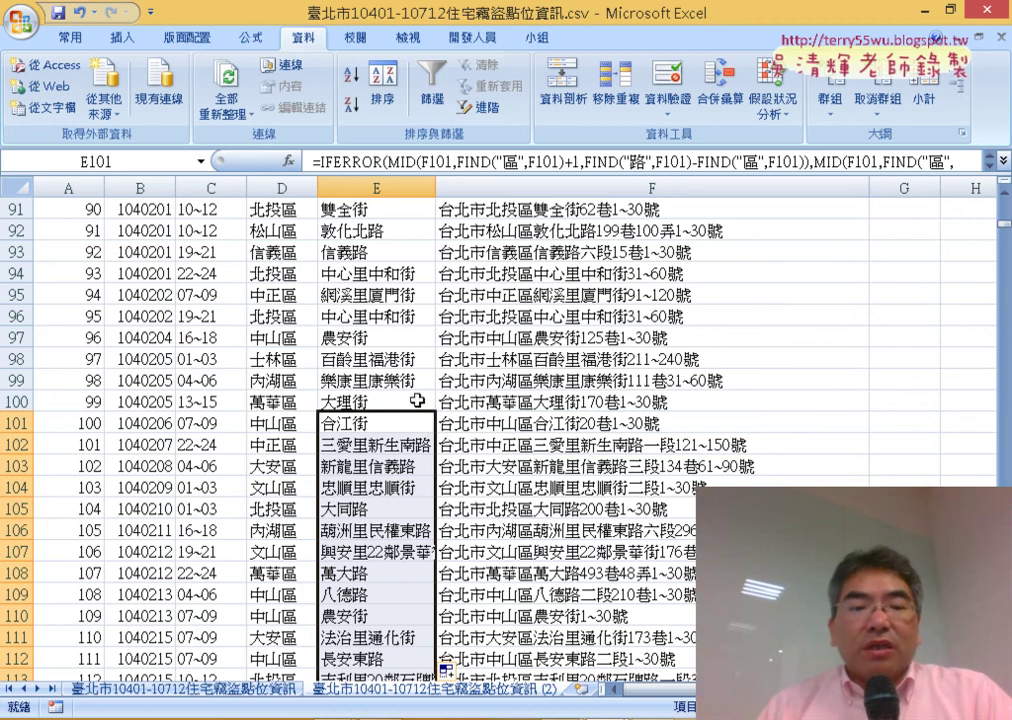
pyautogui.scroll(4, 407, 297)
pyautogui.scroll(6, 407, 297)
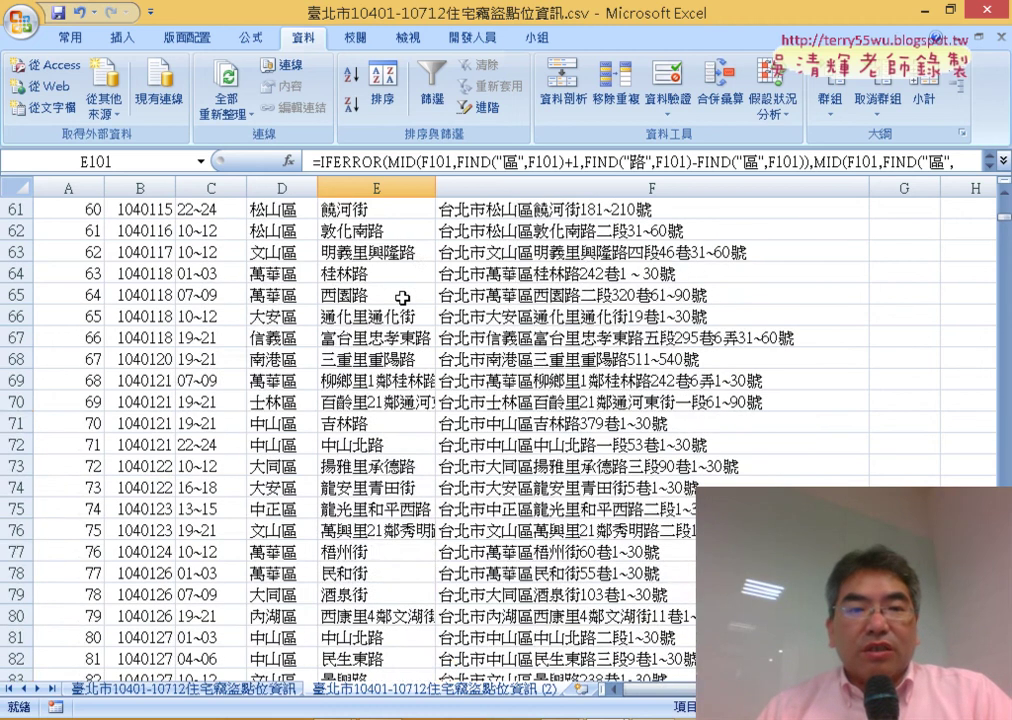
pyautogui.scroll(10, 407, 299)
pyautogui.scroll(1, 420, 250)
pyautogui.scroll(4, 432, 210)
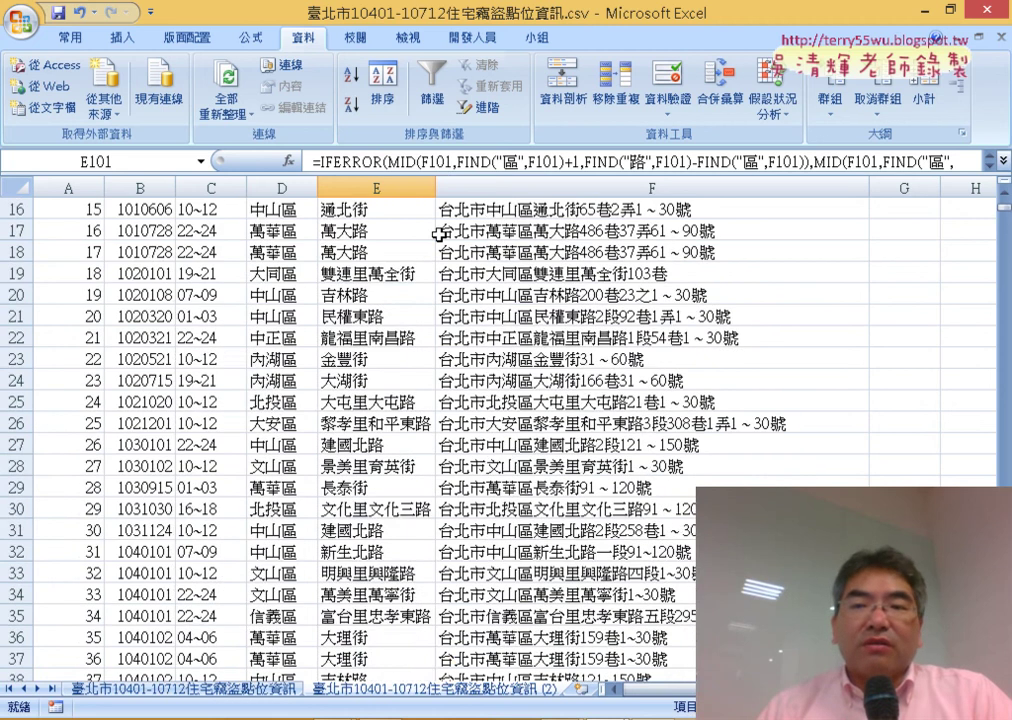
pyautogui.scroll(5, 460, 250)
pyautogui.click(381, 232)
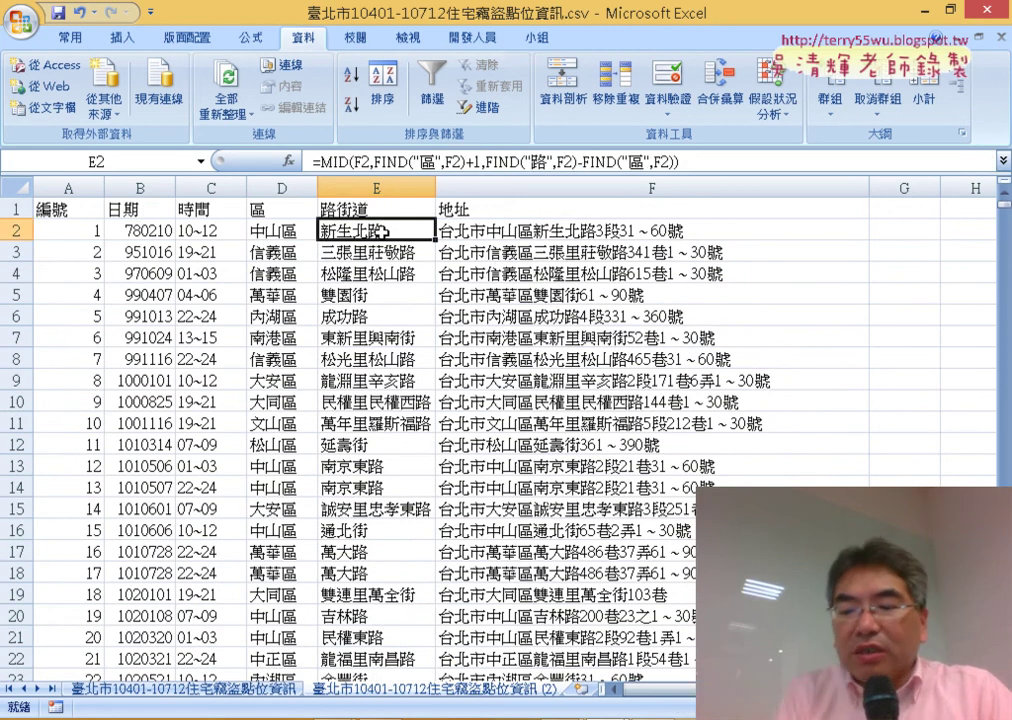
# - Clear the old street-name formulas from E2 down to the last record
pyautogui.hotkey('ctrl', 'shift', 'Down')
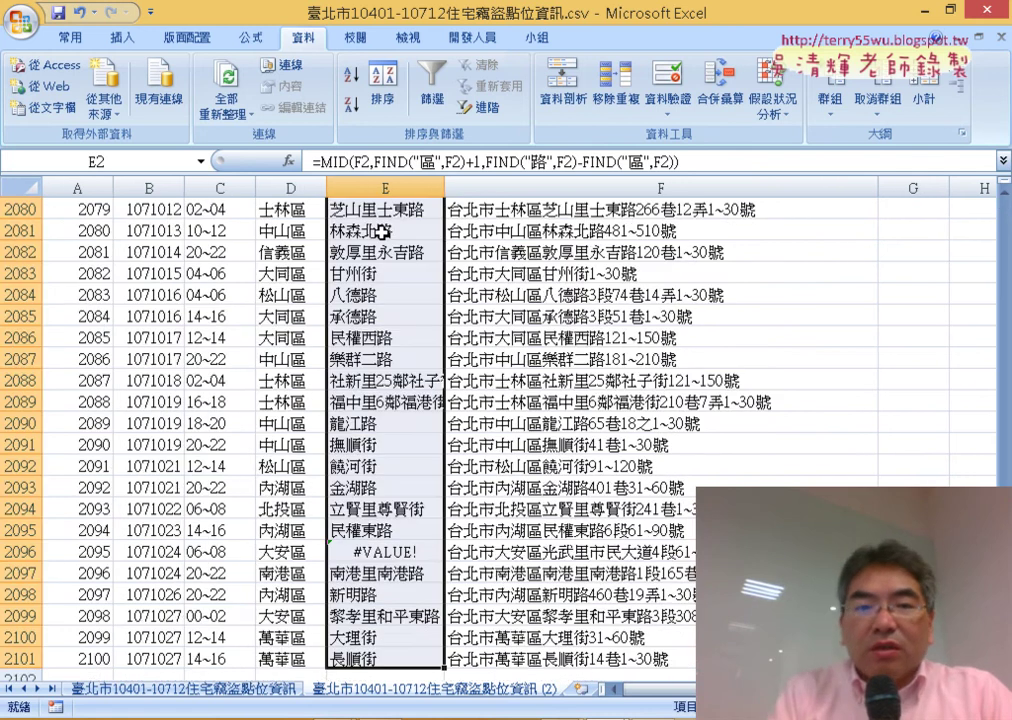
pyautogui.press('Delete')
pyautogui.hotkey('ctrl', 'BackSpace')
pyautogui.click(381, 232)
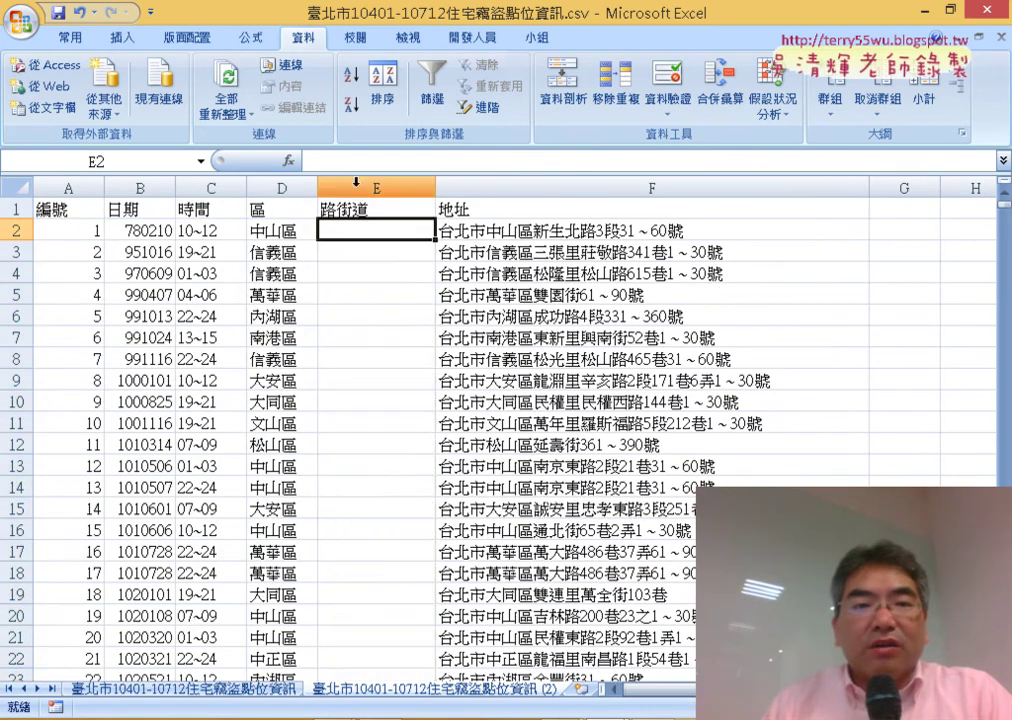
# - Enter 路街道函數 with argument F2 in E2 and fill it down the column
pyautogui.click(289, 160)
pyautogui.doubleClick(497, 343)
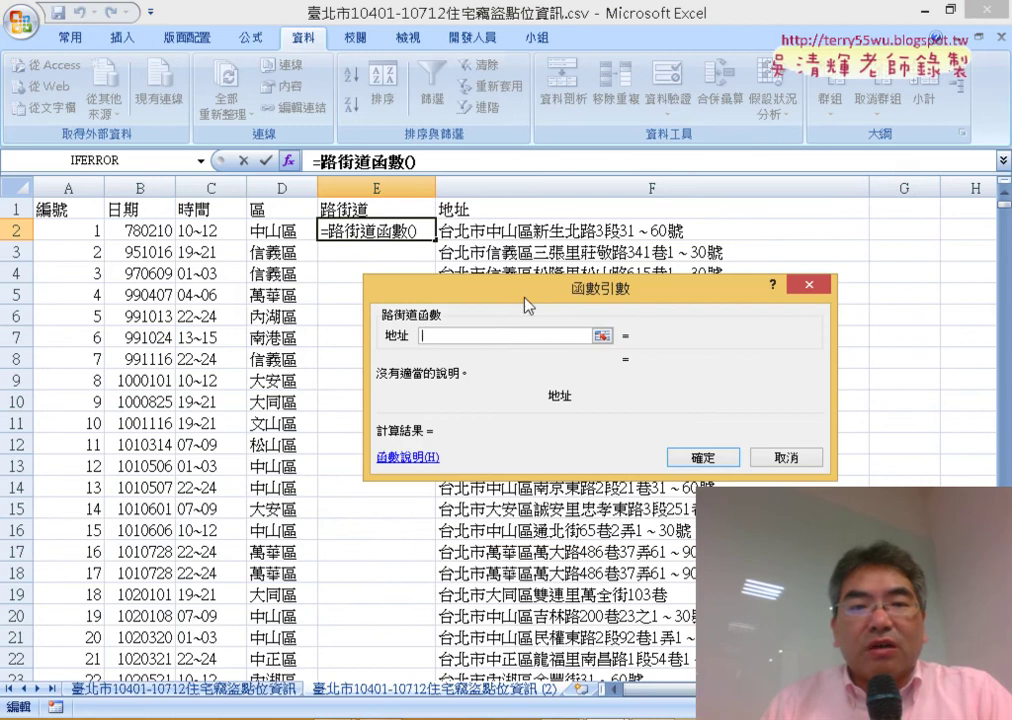
pyautogui.click(460, 231)
pyautogui.click(720, 458)
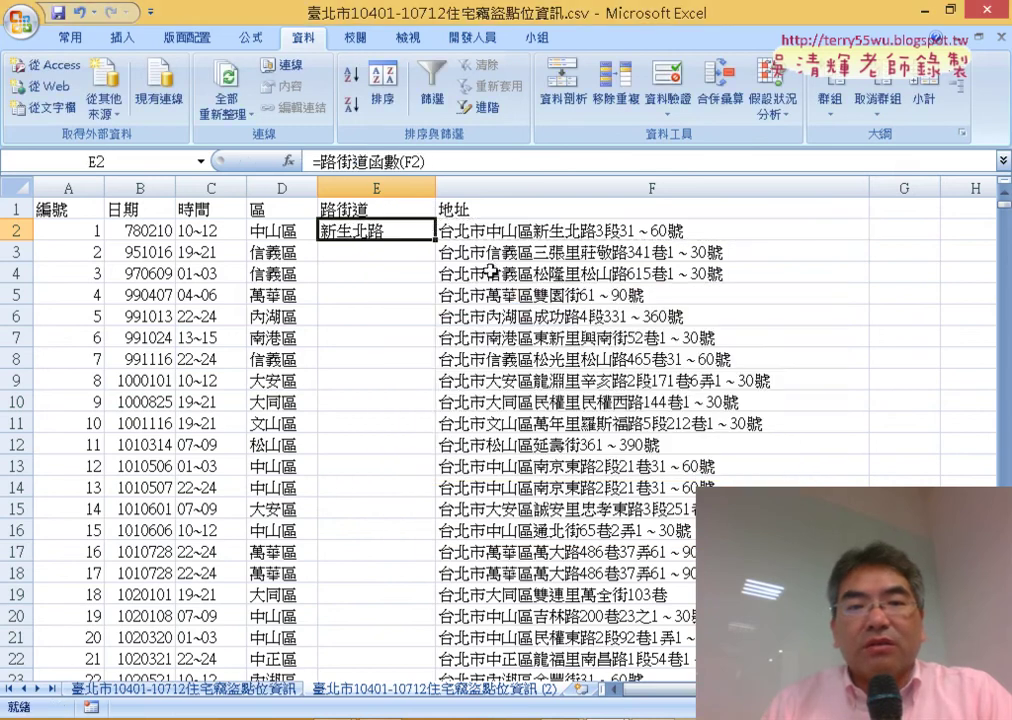
pyautogui.doubleClick(436, 240)
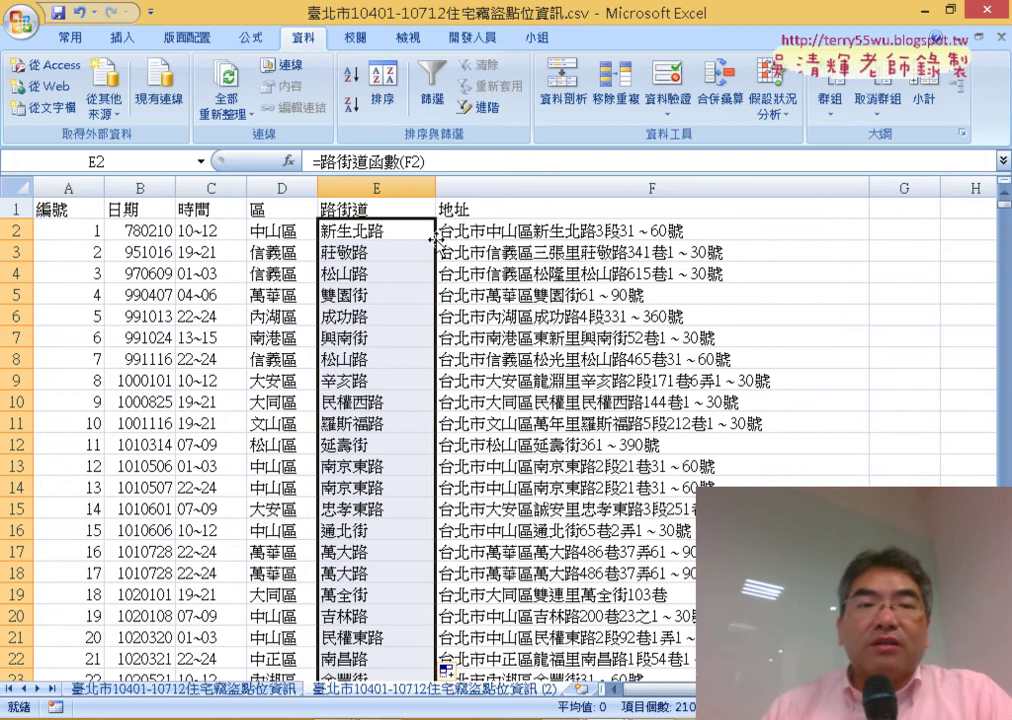
# - Insert a pivot table on a new sheet with 區 as row labels and count of 區 as values
pyautogui.click(270, 262)
pyautogui.click(122, 37)
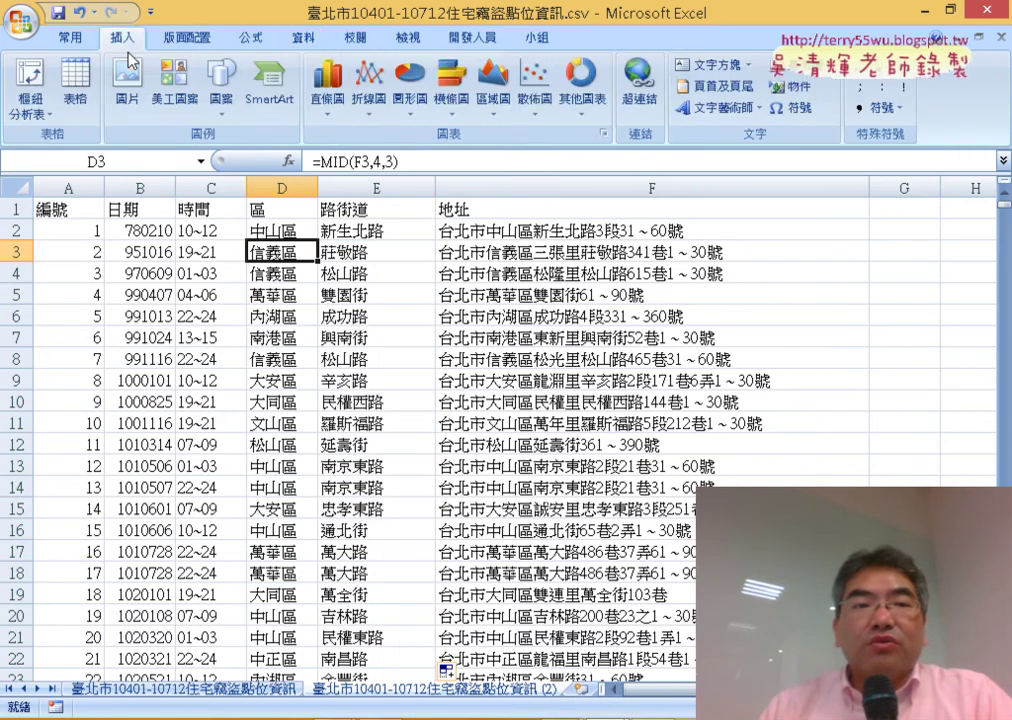
pyautogui.click(30, 80)
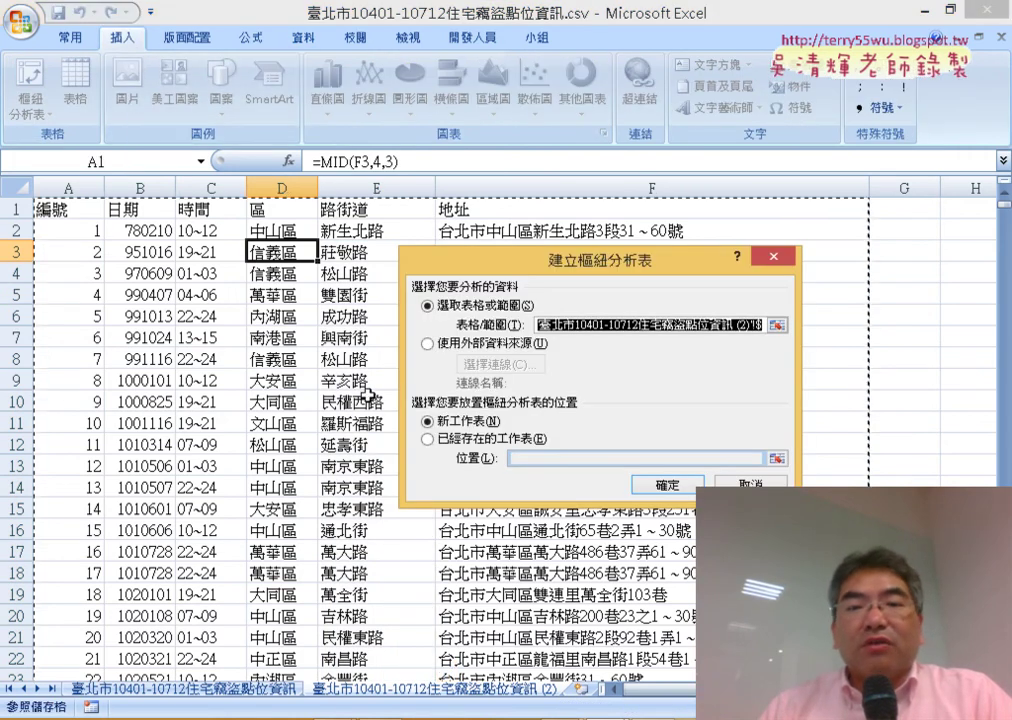
pyautogui.click(671, 485)
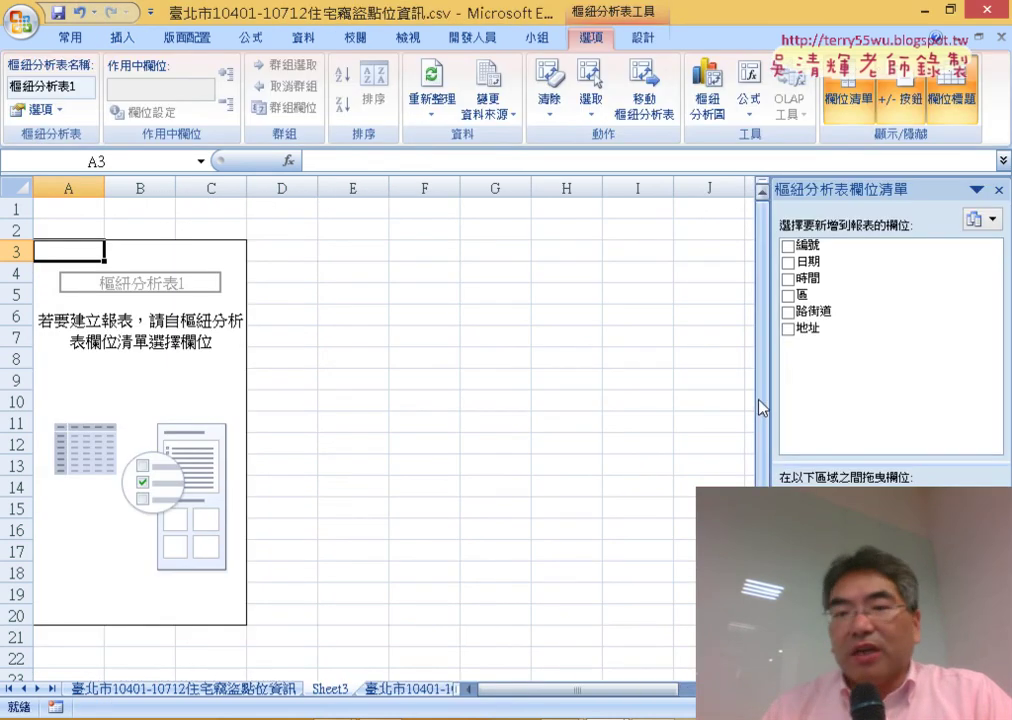
pyautogui.moveTo(813, 295); pyautogui.dragTo(840, 540)
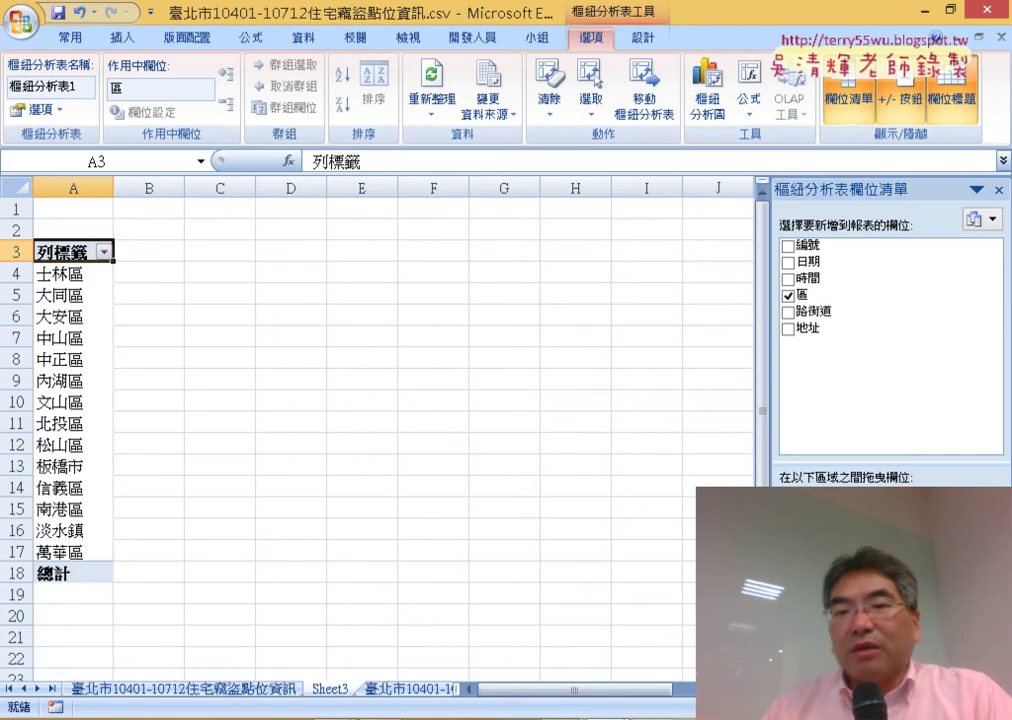
pyautogui.moveTo(815, 296); pyautogui.dragTo(840, 540)
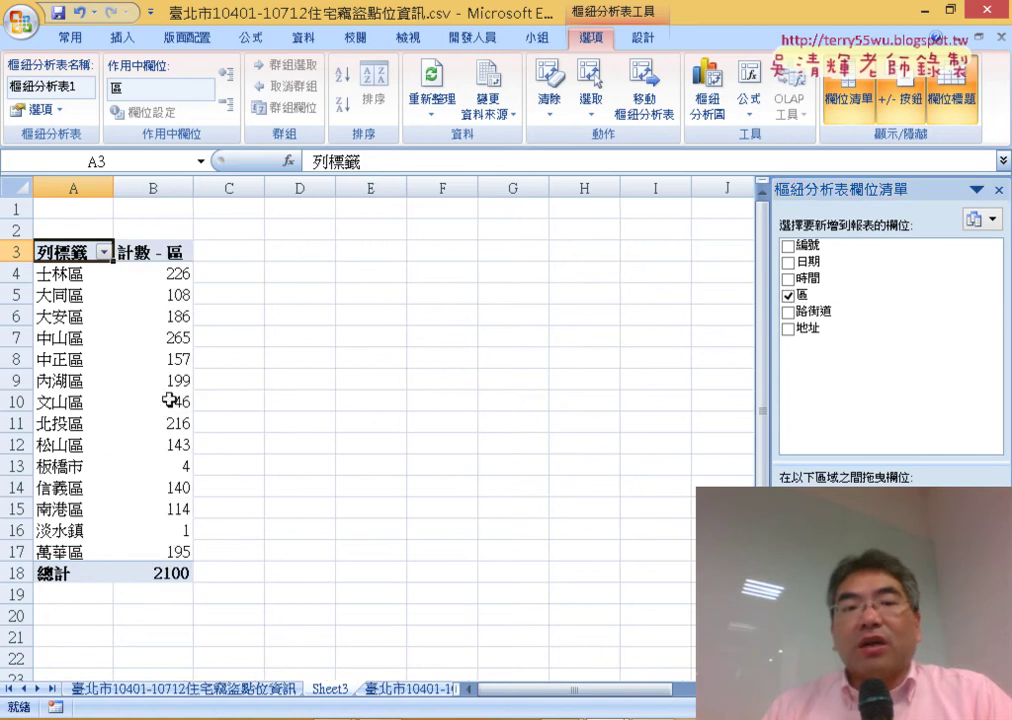
# - Sort district counts largest to smallest, 中山區 265 first, then select the 板橋市 and 淡水鎮 rows
pyautogui.click(162, 276)
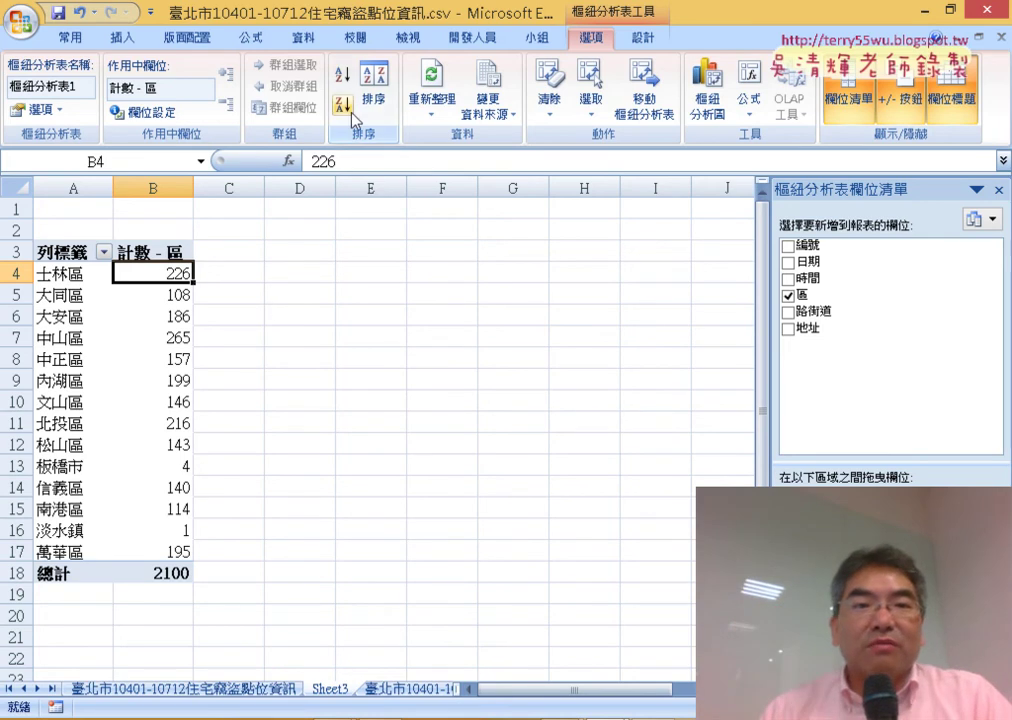
pyautogui.click(342, 80)
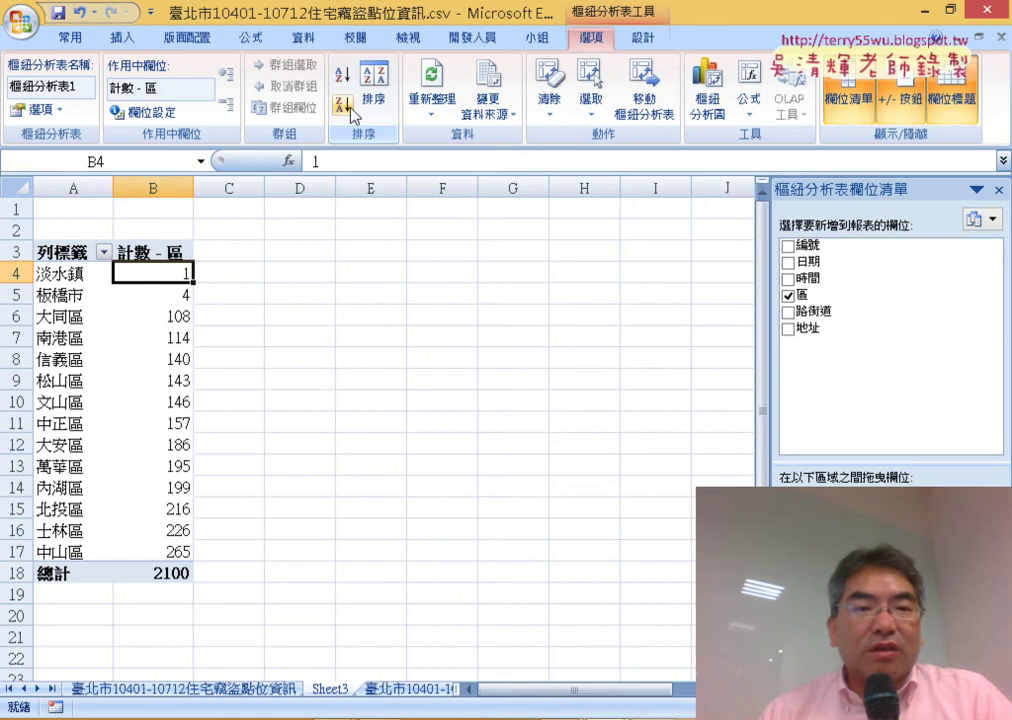
pyautogui.click(343, 106)
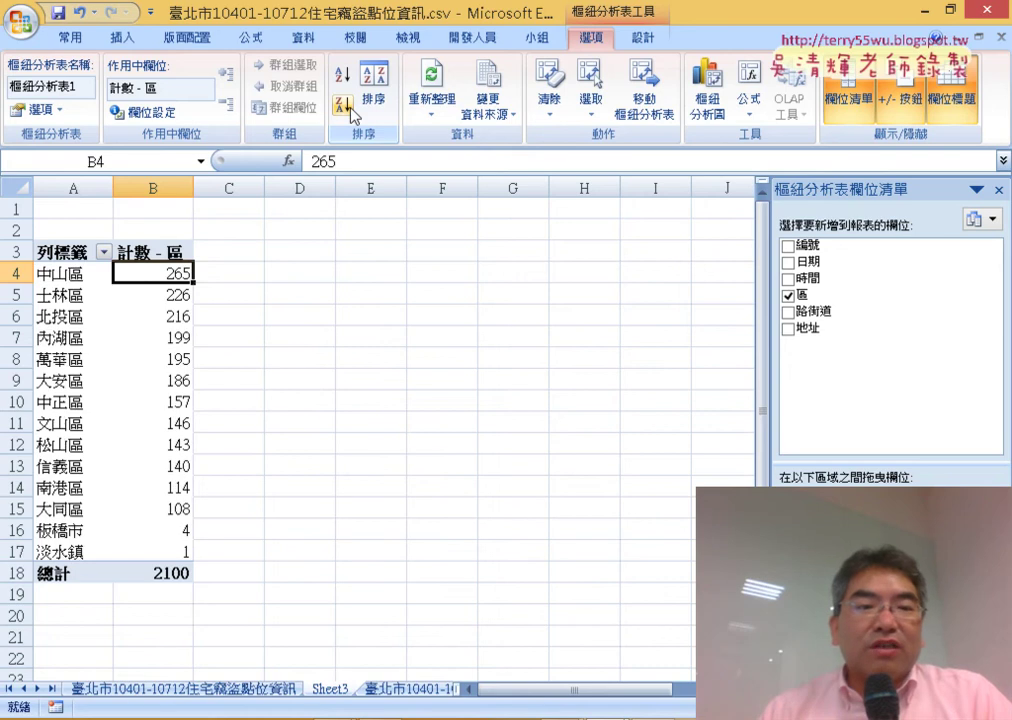
pyautogui.moveTo(62, 531); pyautogui.dragTo(153, 552)
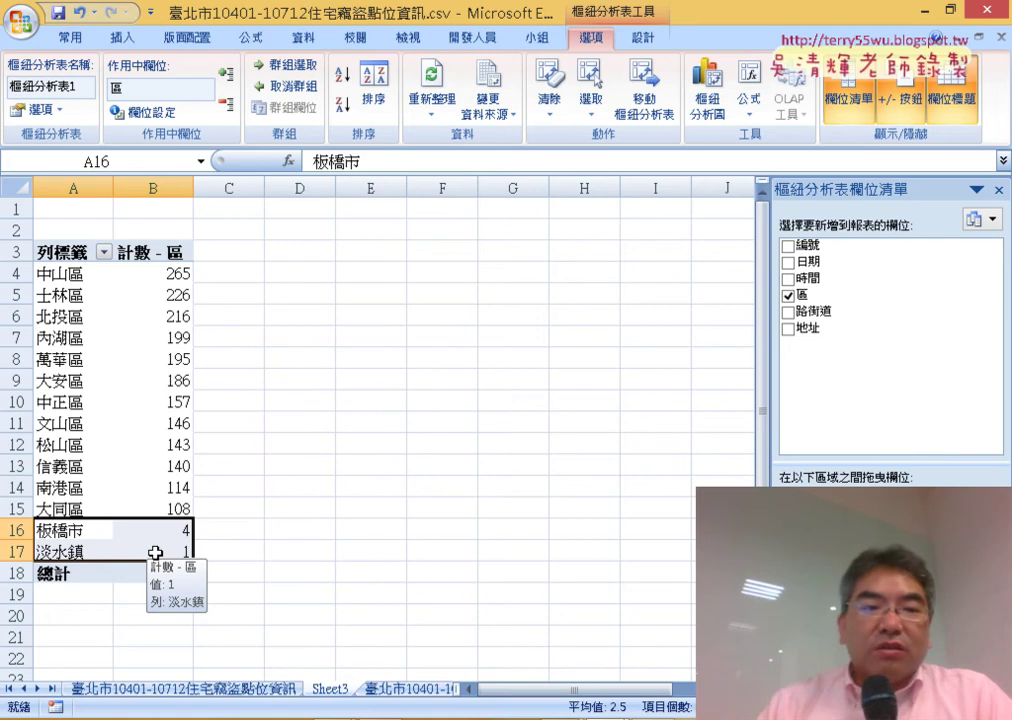
pyautogui.click(152, 273)
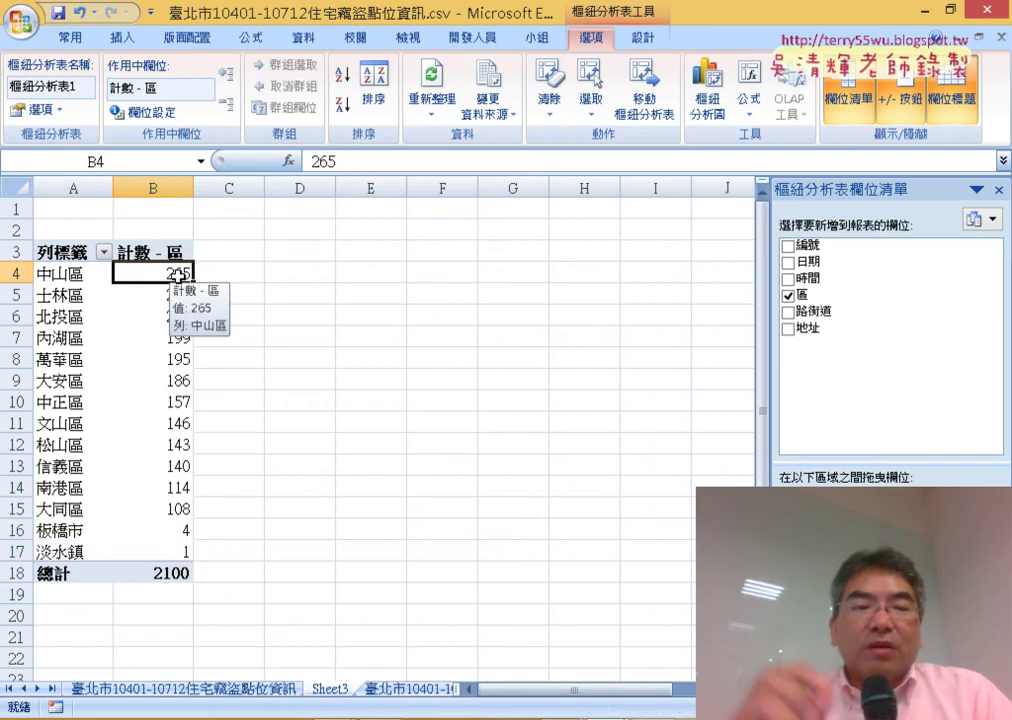
pyautogui.moveTo(68, 531); pyautogui.dragTo(151, 545)
pyautogui.rightClick(133, 548)
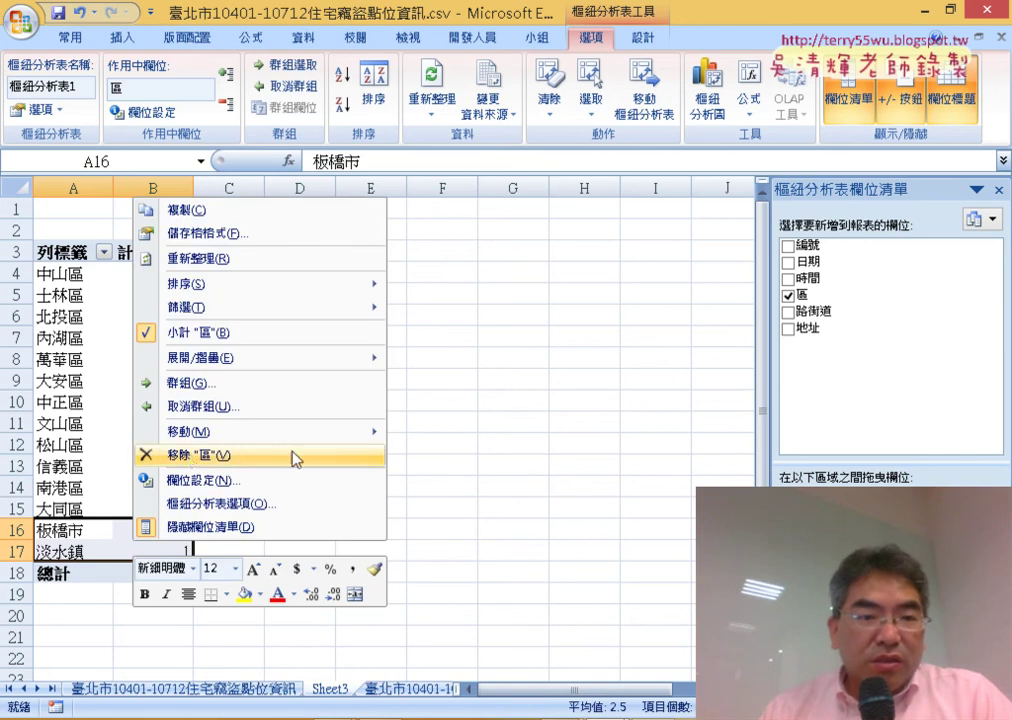
pyautogui.press('Escape')
pyautogui.click(179, 278)
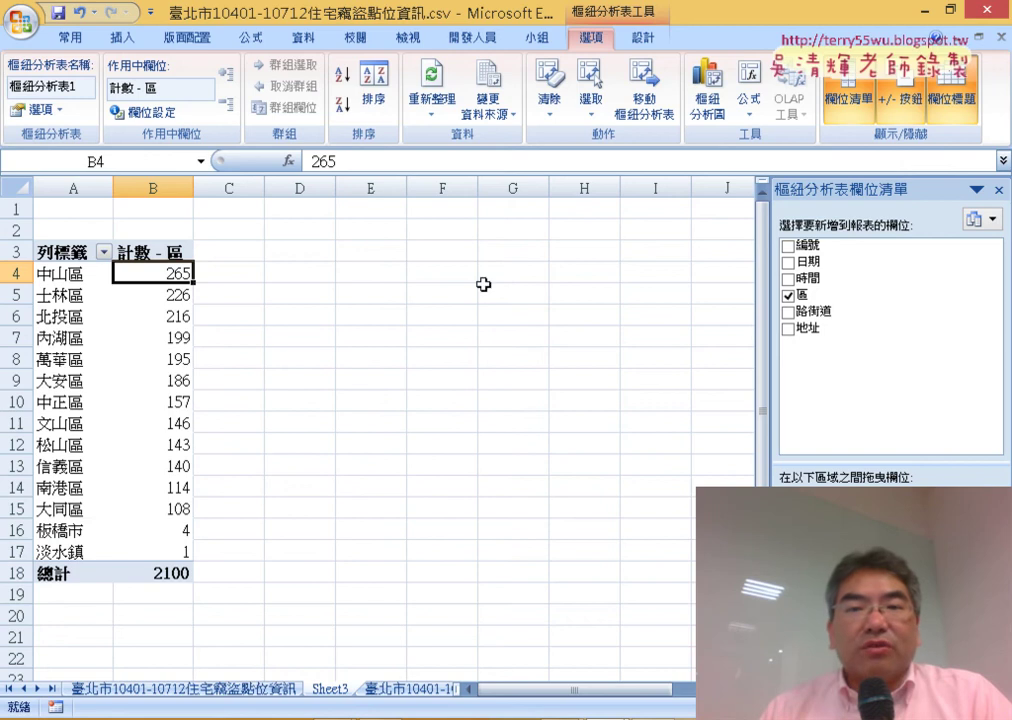
# - Insert a clustered column pivot chart of district counts and place it beside the pivot table
pyautogui.click(712, 105)
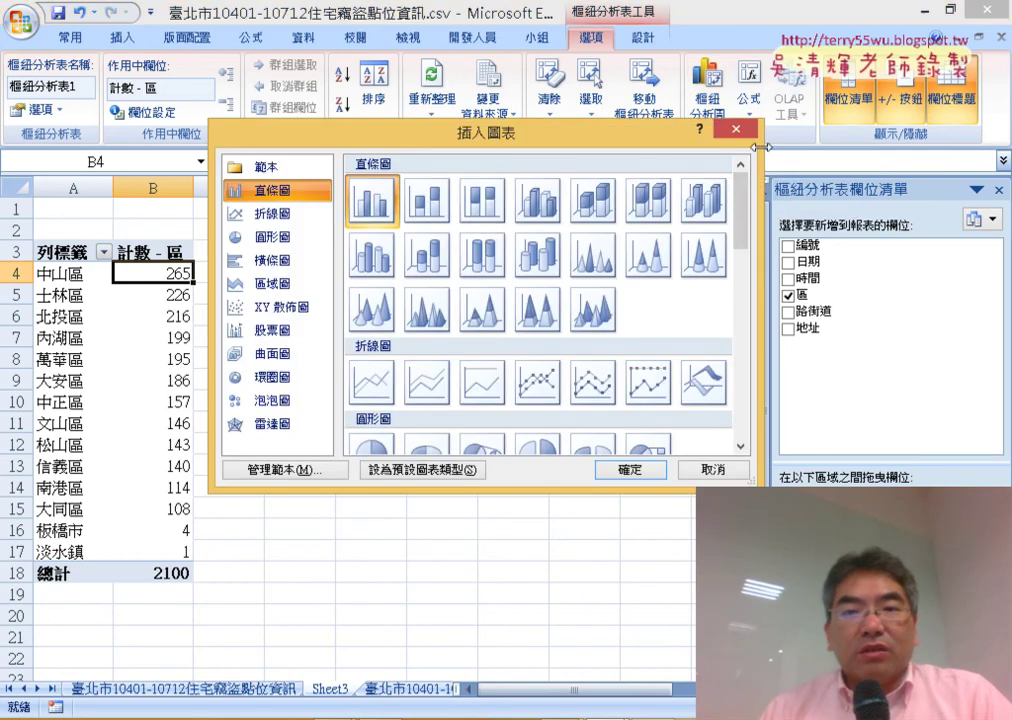
pyautogui.press('Escape')
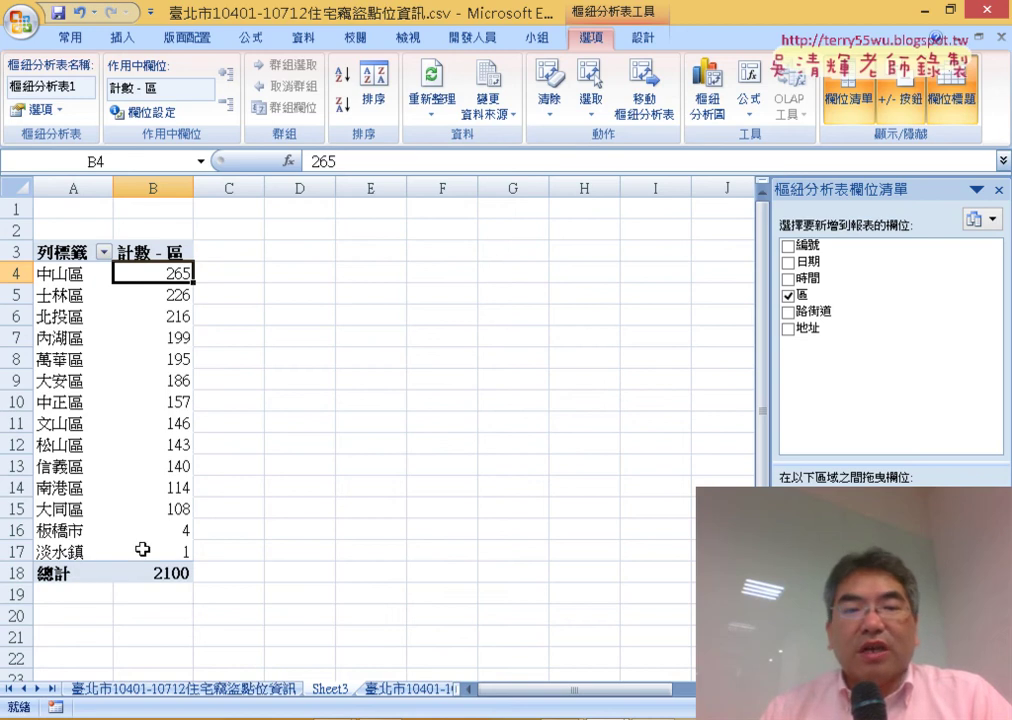
pyautogui.click(707, 98)
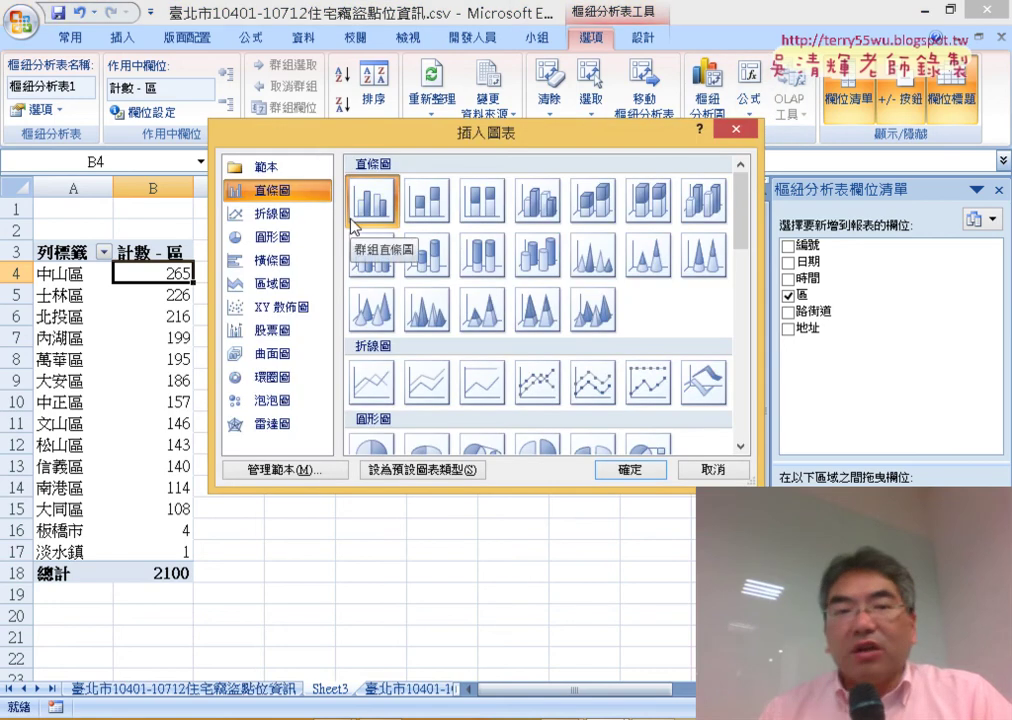
pyautogui.click(627, 470)
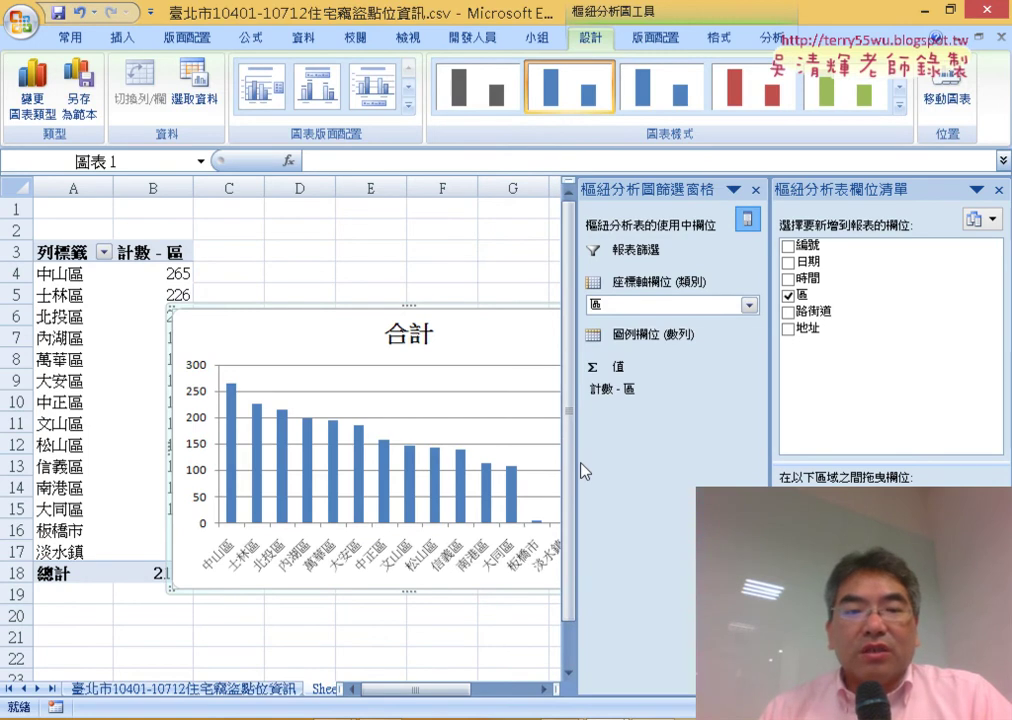
pyautogui.click(755, 189)
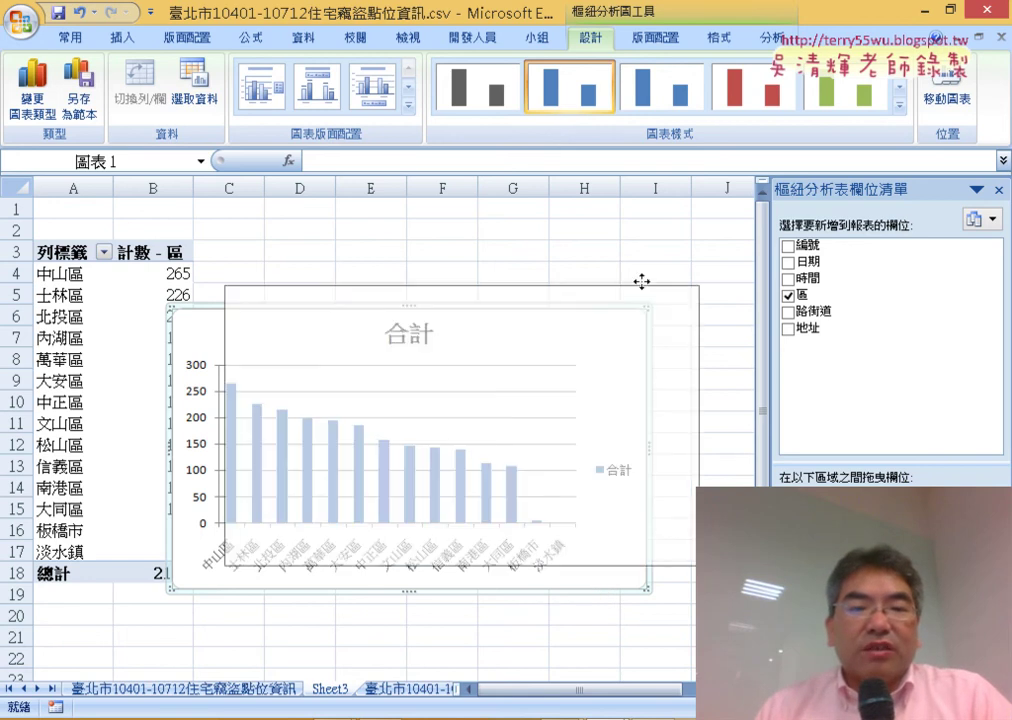
pyautogui.moveTo(590, 303); pyautogui.dragTo(658, 260)
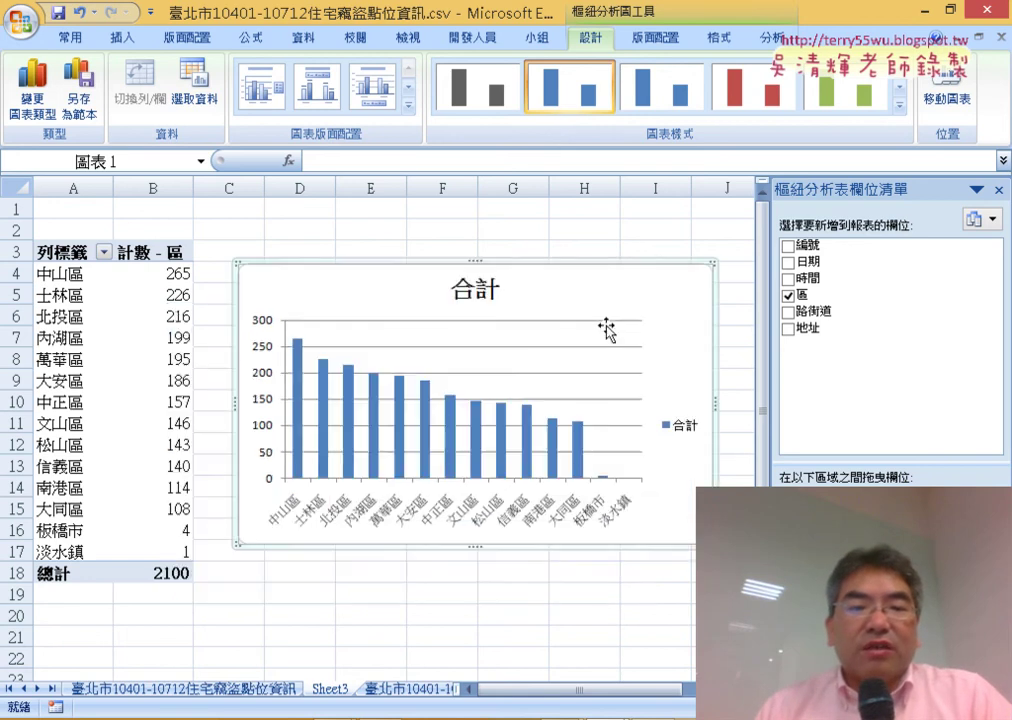
pyautogui.click(259, 690)
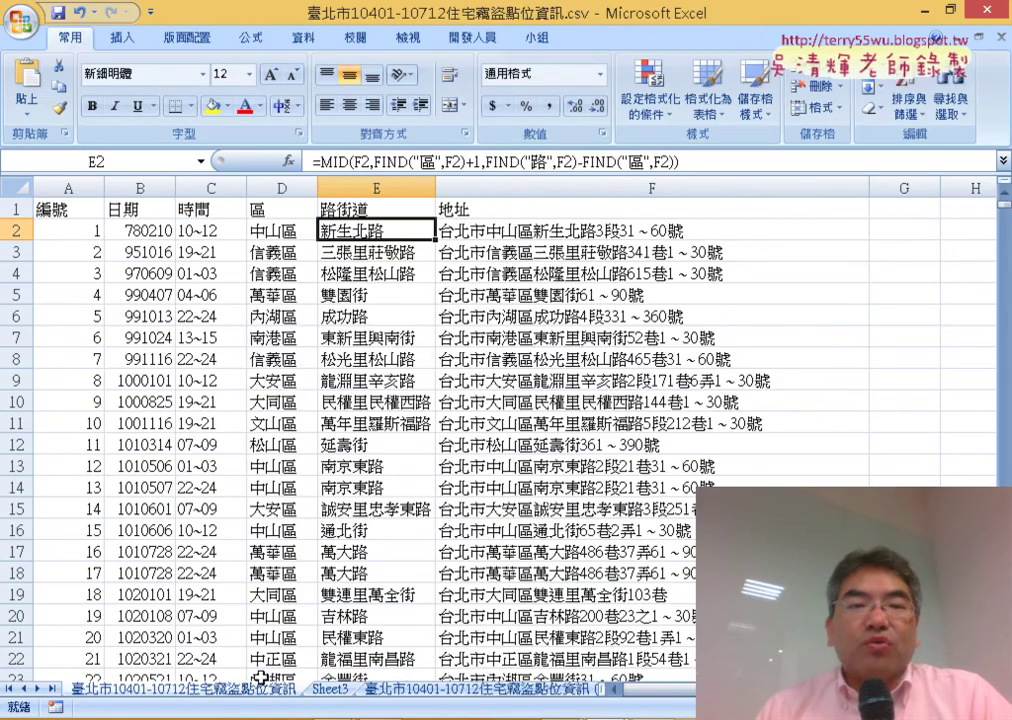
# - Create an empty pivot table from the burglary data on new Sheet4
pyautogui.click(373, 181)
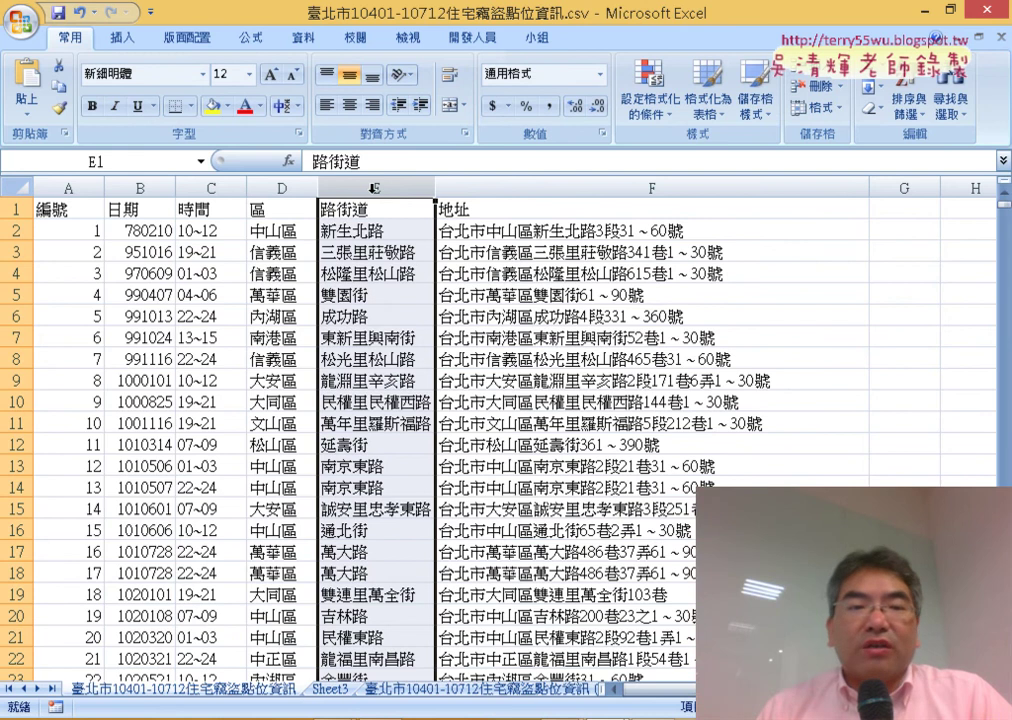
pyautogui.click(377, 294)
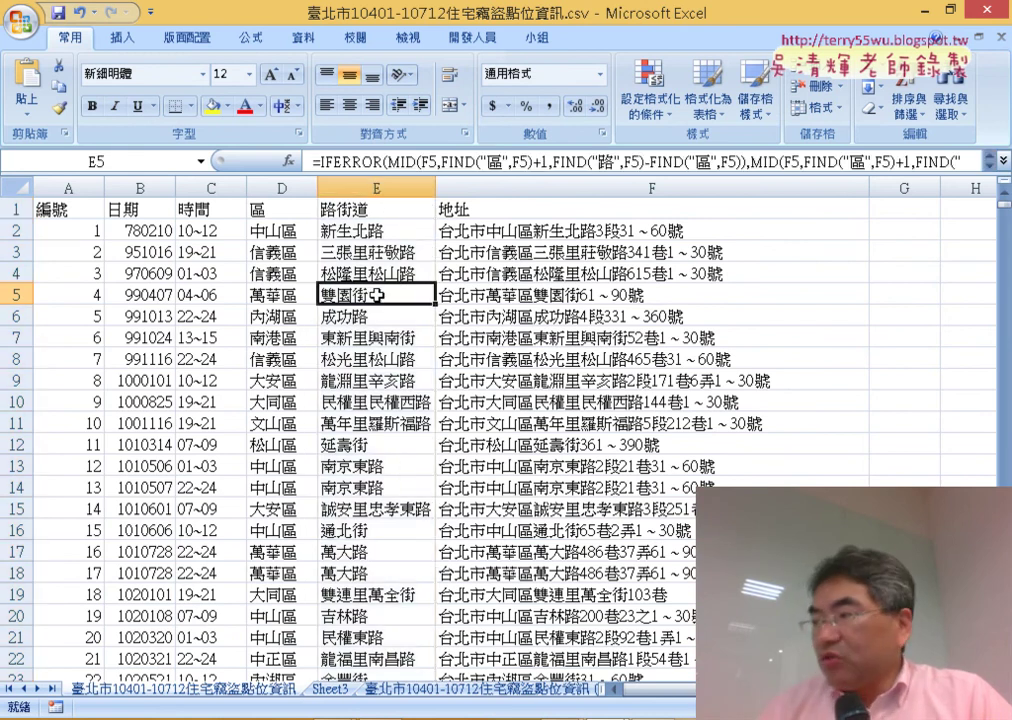
pyautogui.click(123, 37)
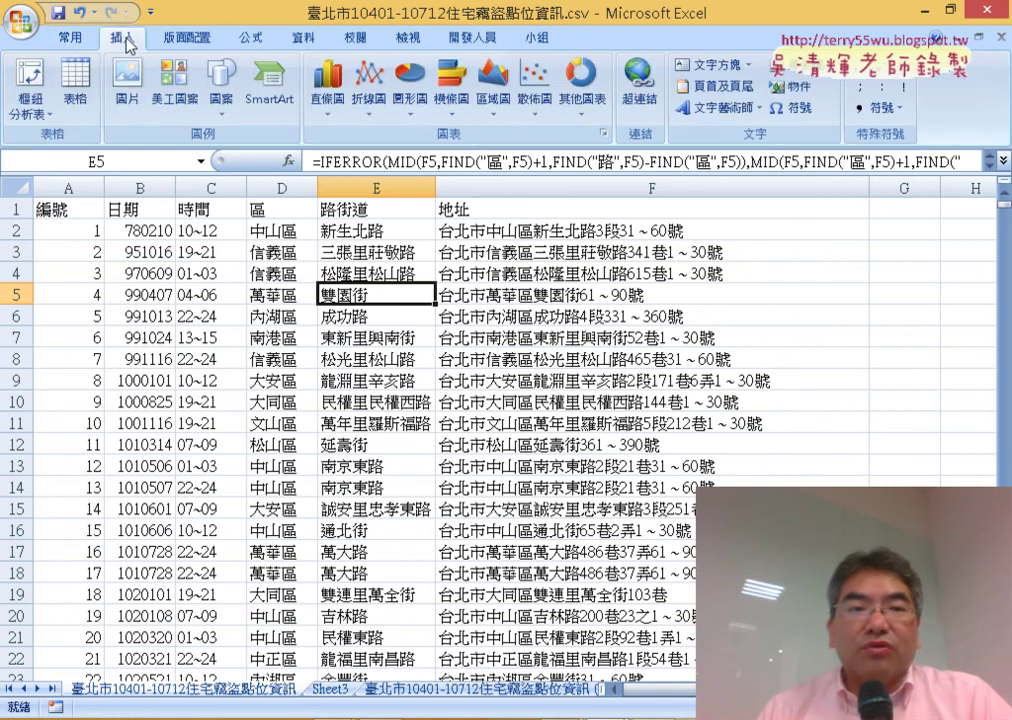
pyautogui.click(30, 78)
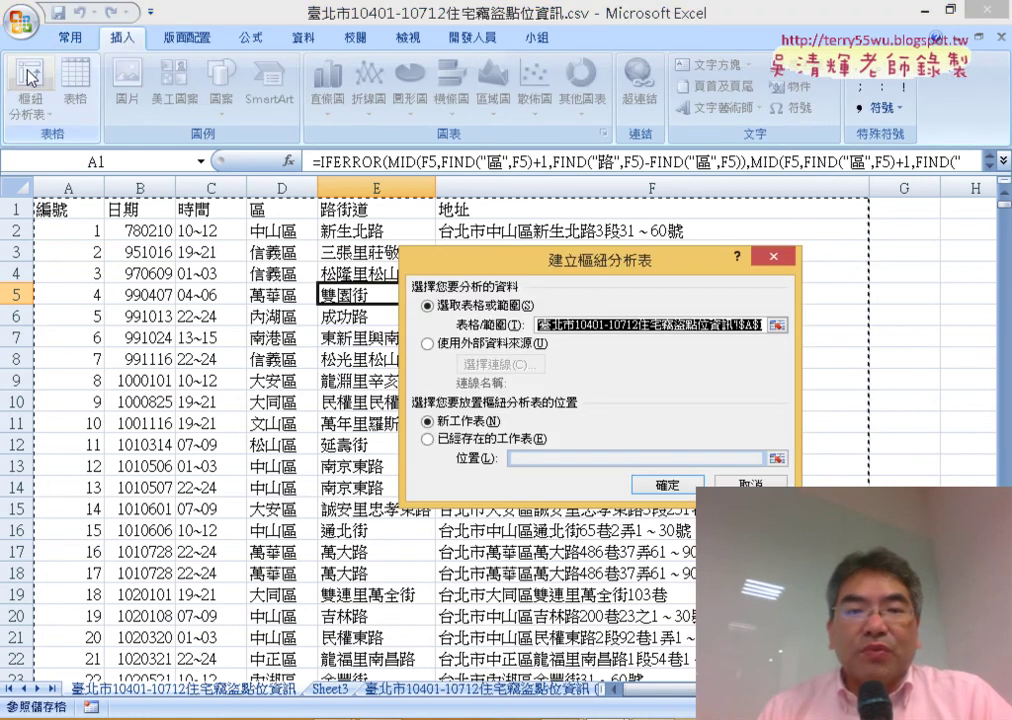
pyautogui.click(664, 484)
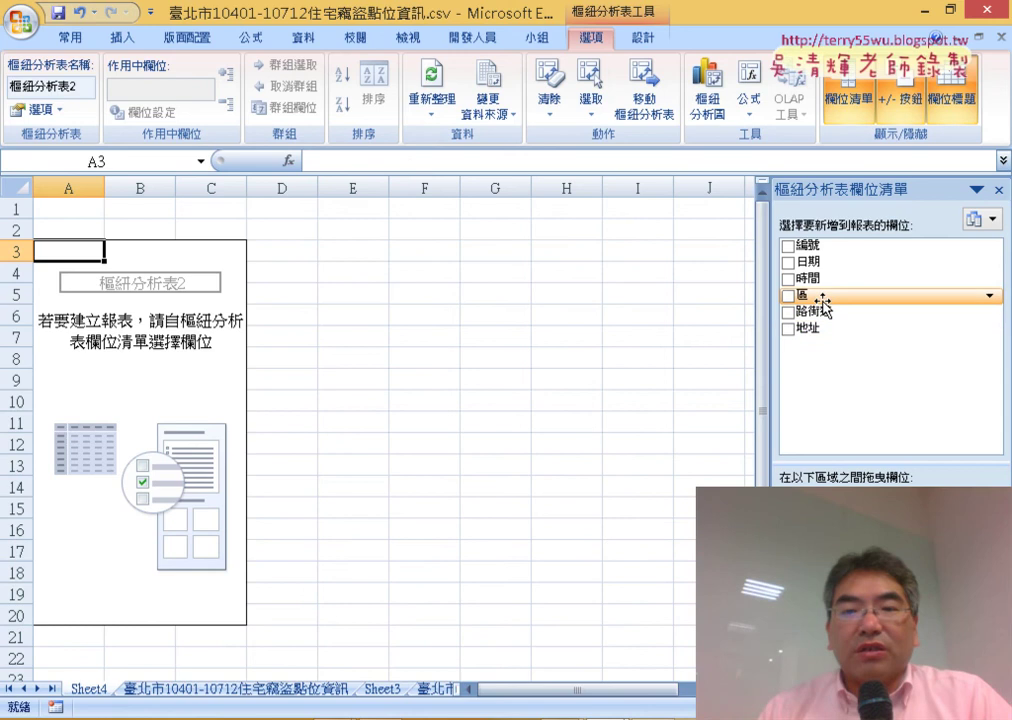
# - Add 路街道 to the pivot table and sort street counts largest to smallest
pyautogui.moveTo(826, 320); pyautogui.dragTo(830, 600)
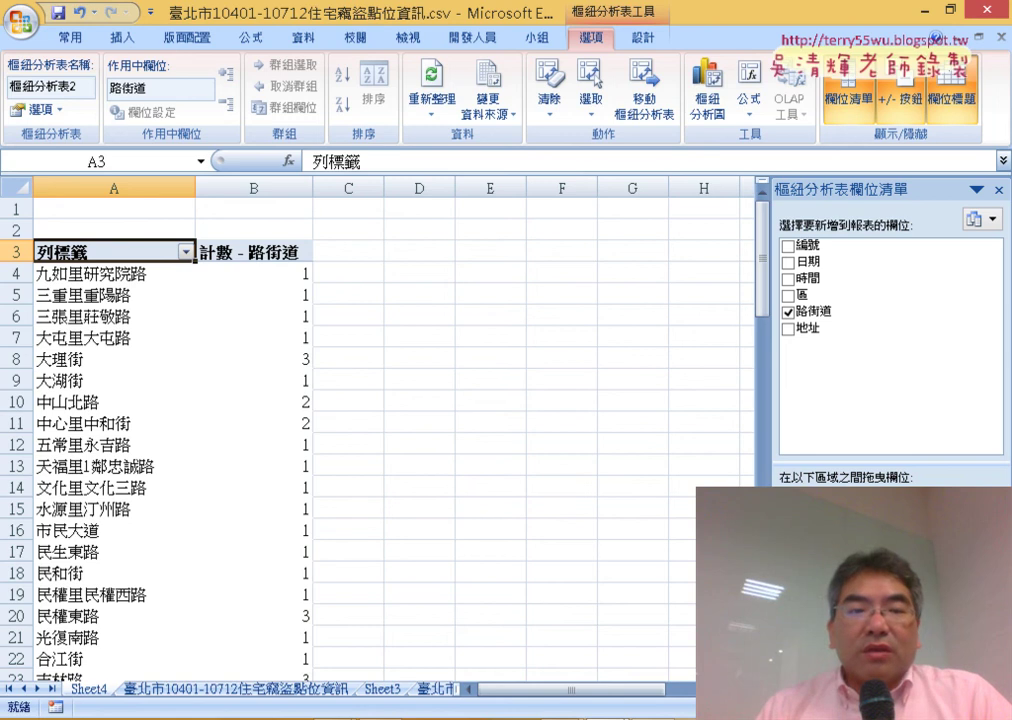
pyautogui.click(291, 283)
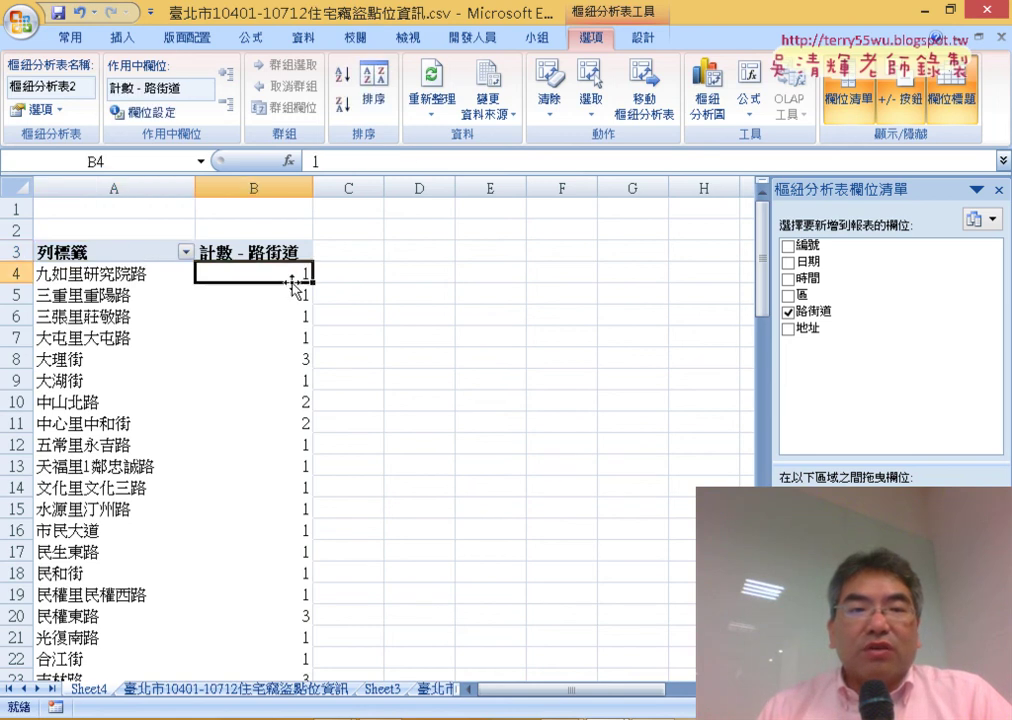
pyautogui.click(342, 104)
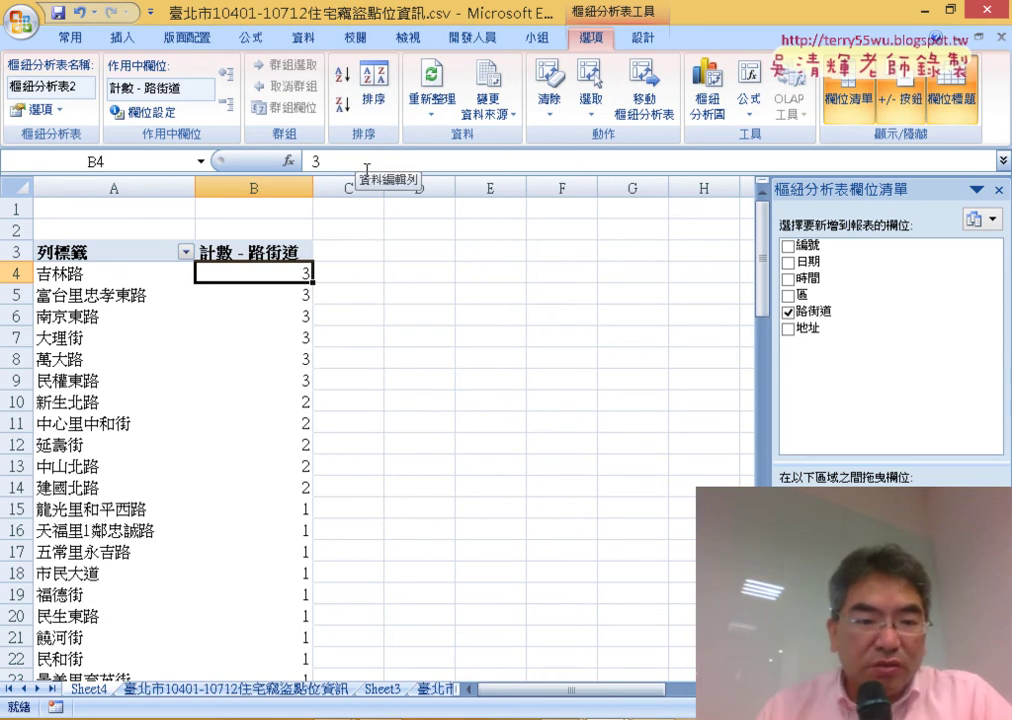
# - Delete Sheet4 along with its street-count pivot table
pyautogui.rightClick(86, 689)
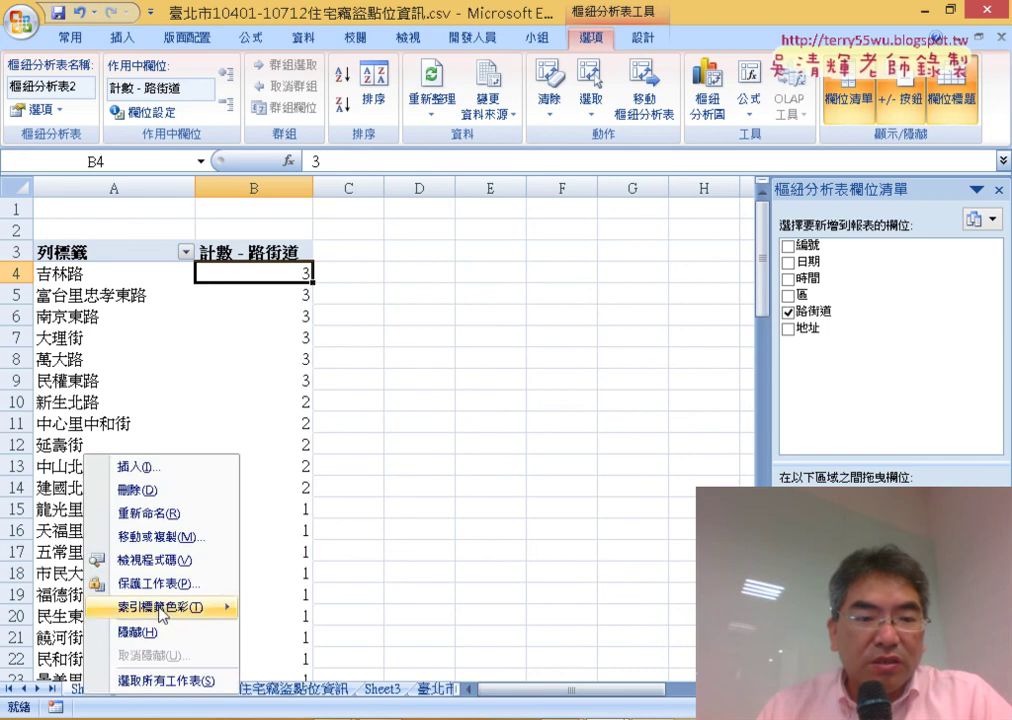
pyautogui.click(173, 490)
pyautogui.click(448, 418)
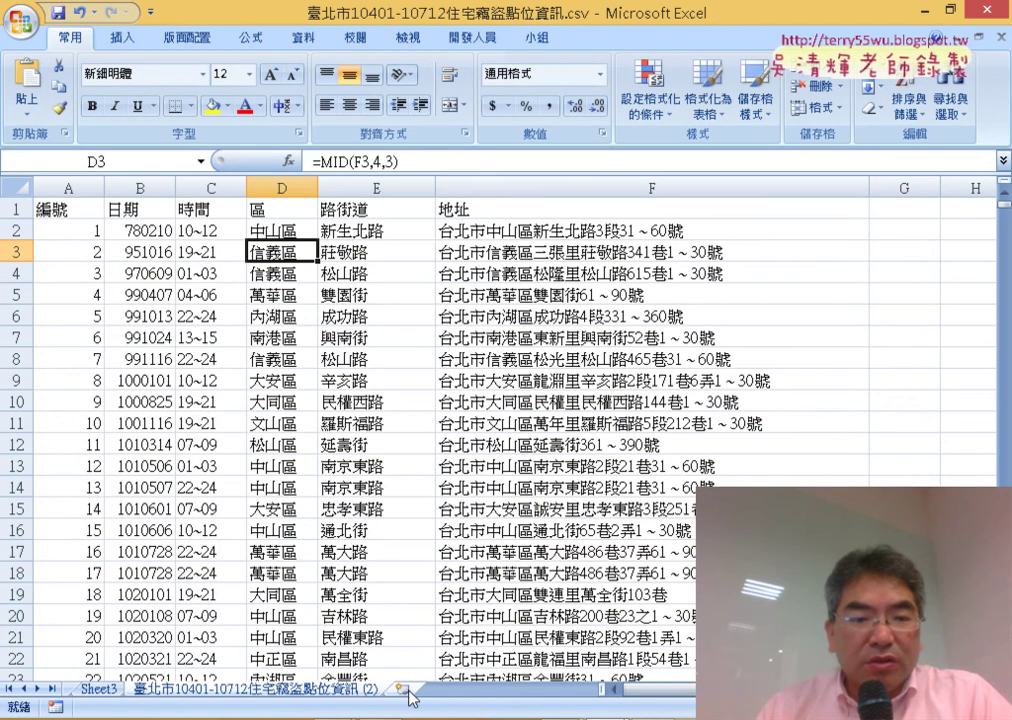
pyautogui.click(357, 232)
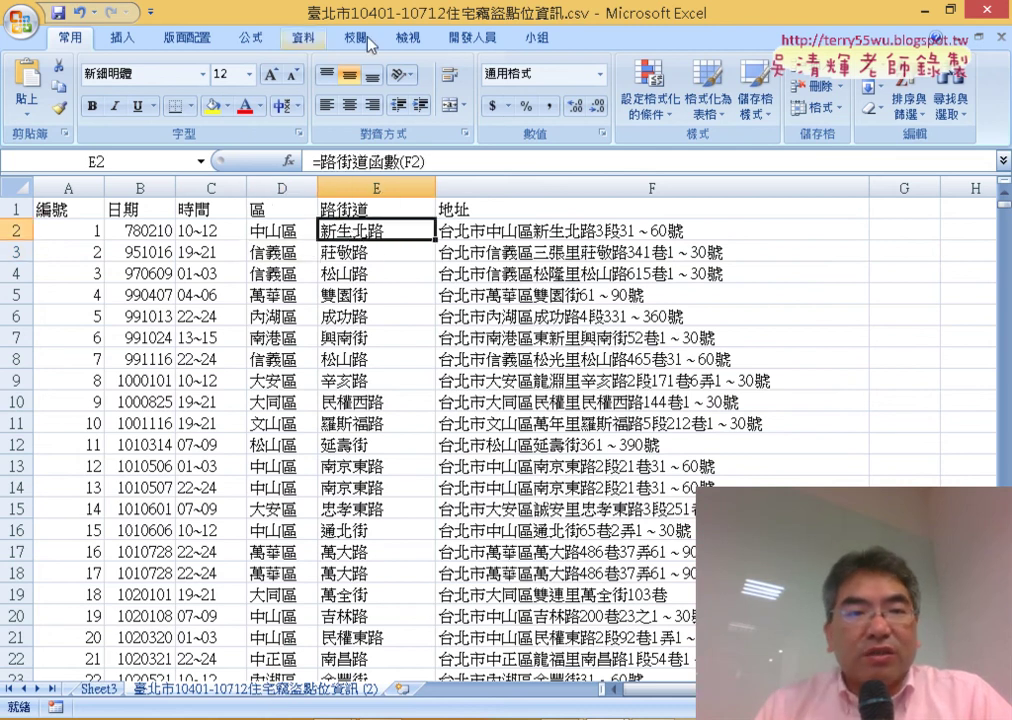
pyautogui.click(126, 38)
pyautogui.click(28, 75)
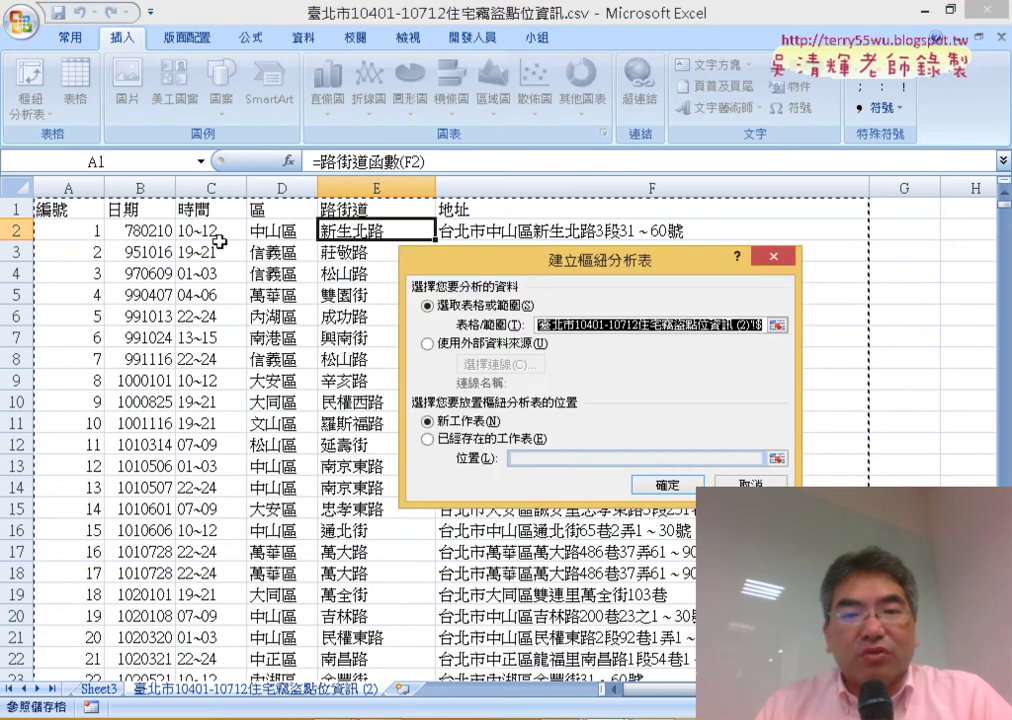
pyautogui.click(665, 486)
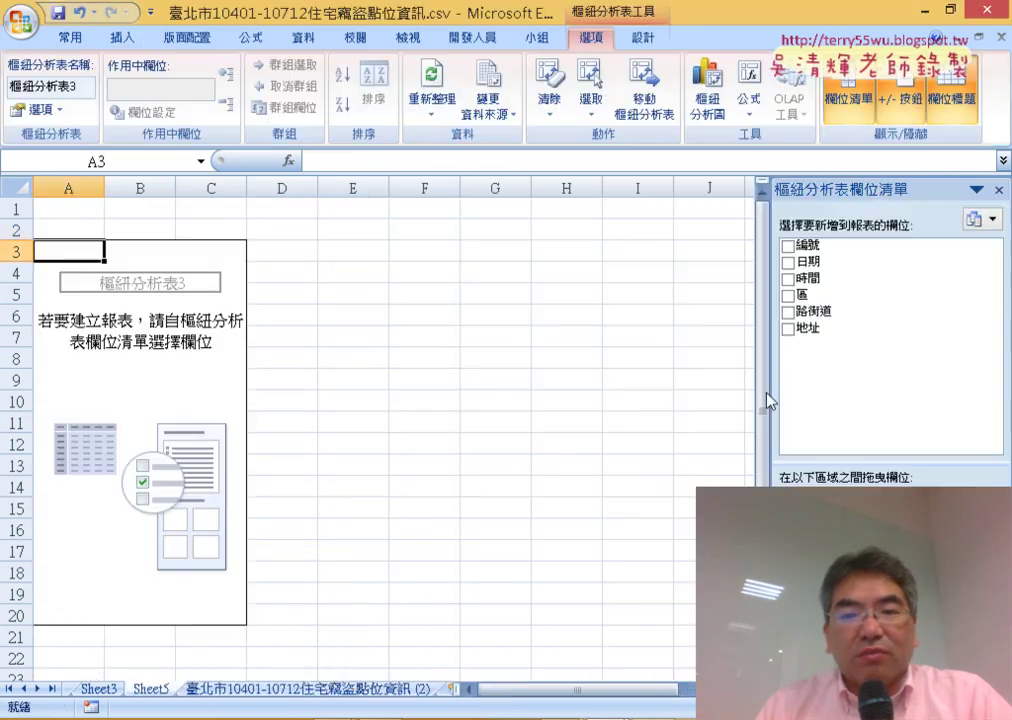
pyautogui.click(789, 311)
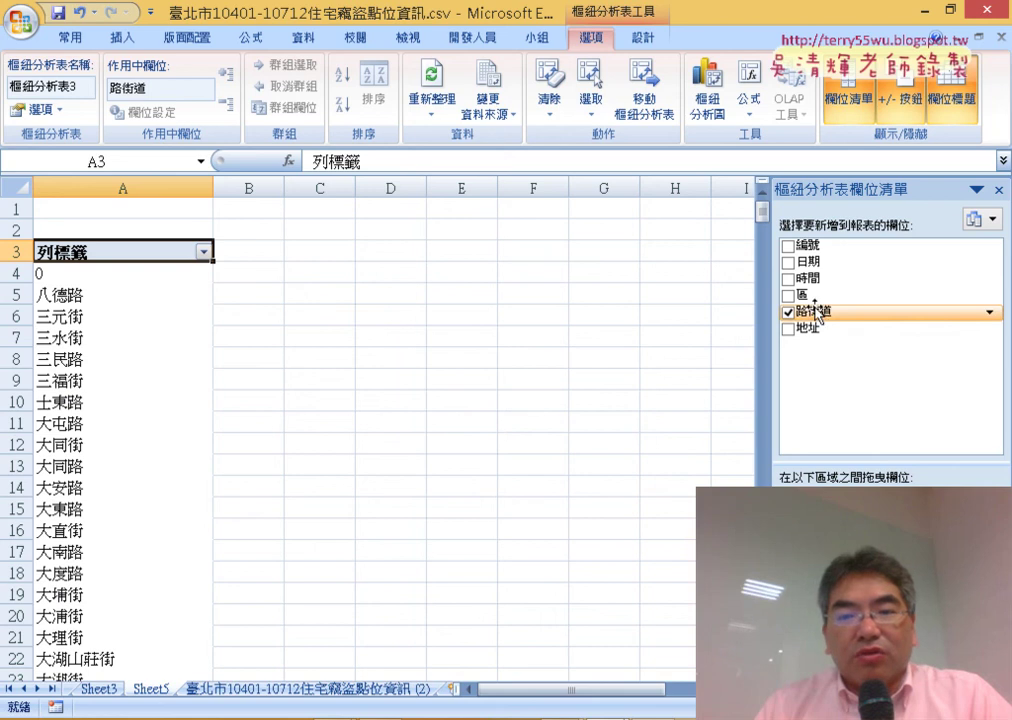
pyautogui.moveTo(817, 311); pyautogui.dragTo(945, 640)
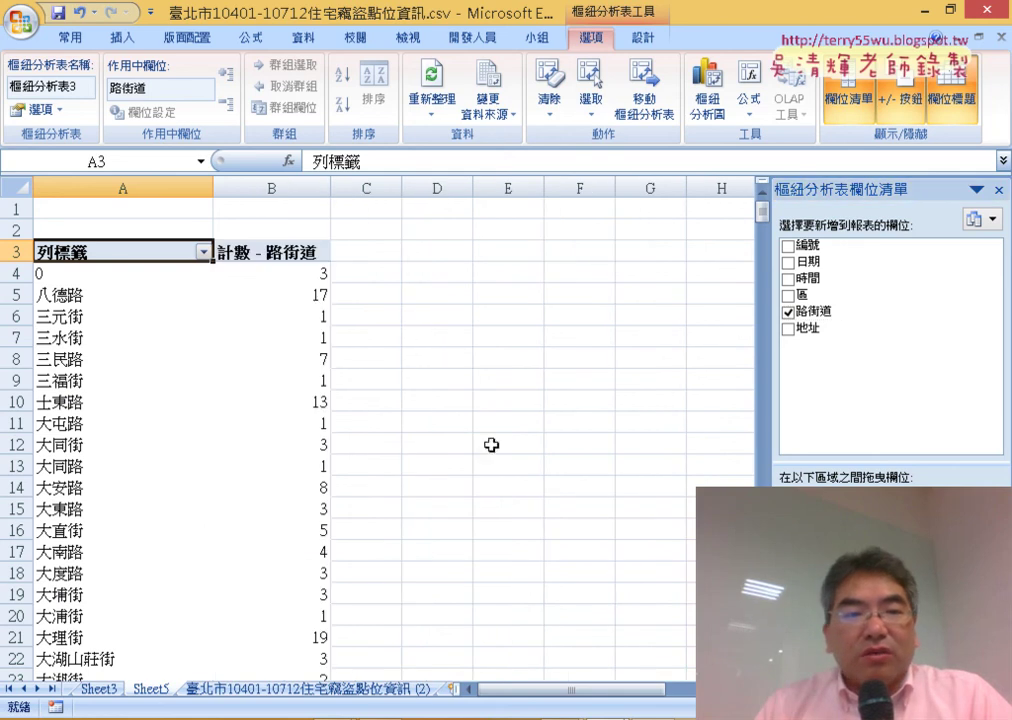
pyautogui.scroll(-4, 312, 281)
pyautogui.scroll(4, 303, 339)
pyautogui.click(305, 272)
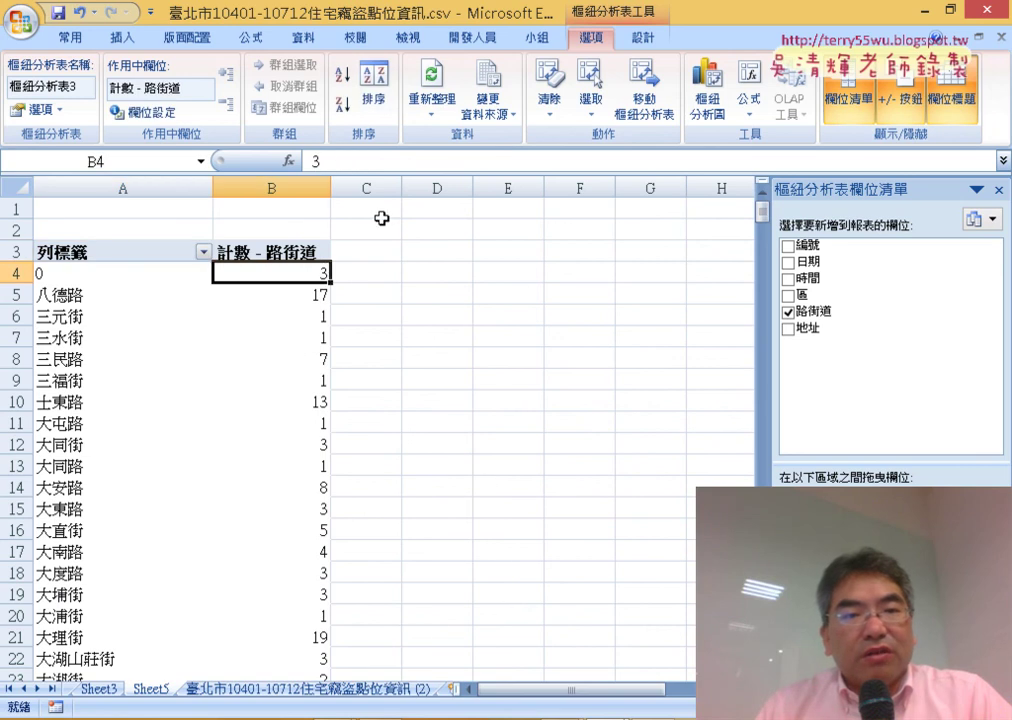
pyautogui.click(342, 103)
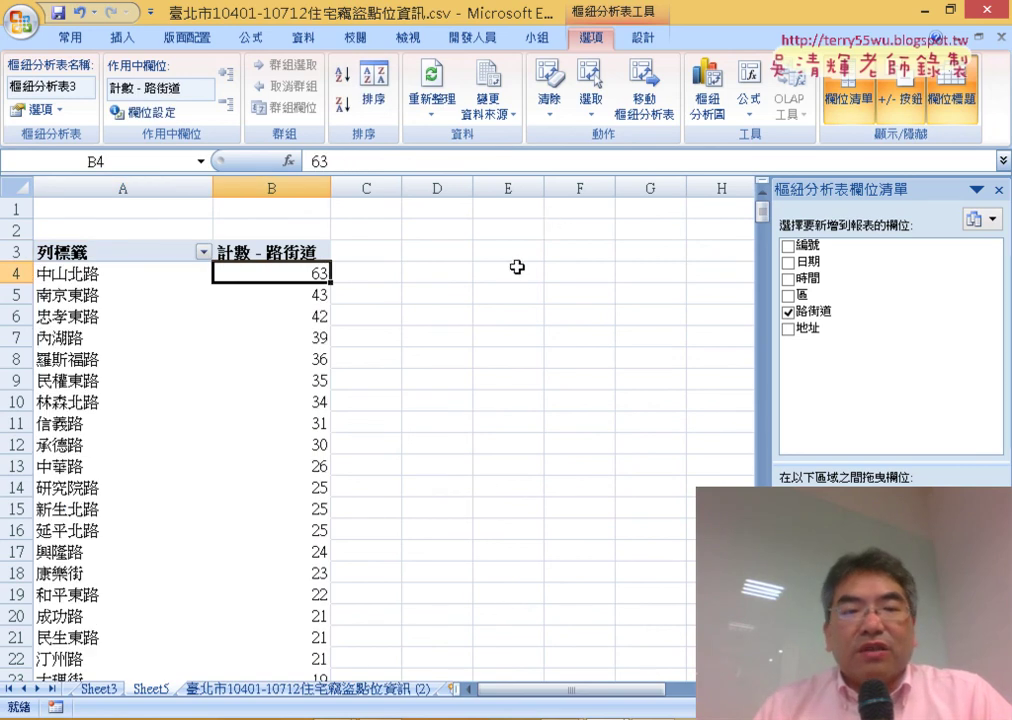
pyautogui.scroll(-1, 125, 274)
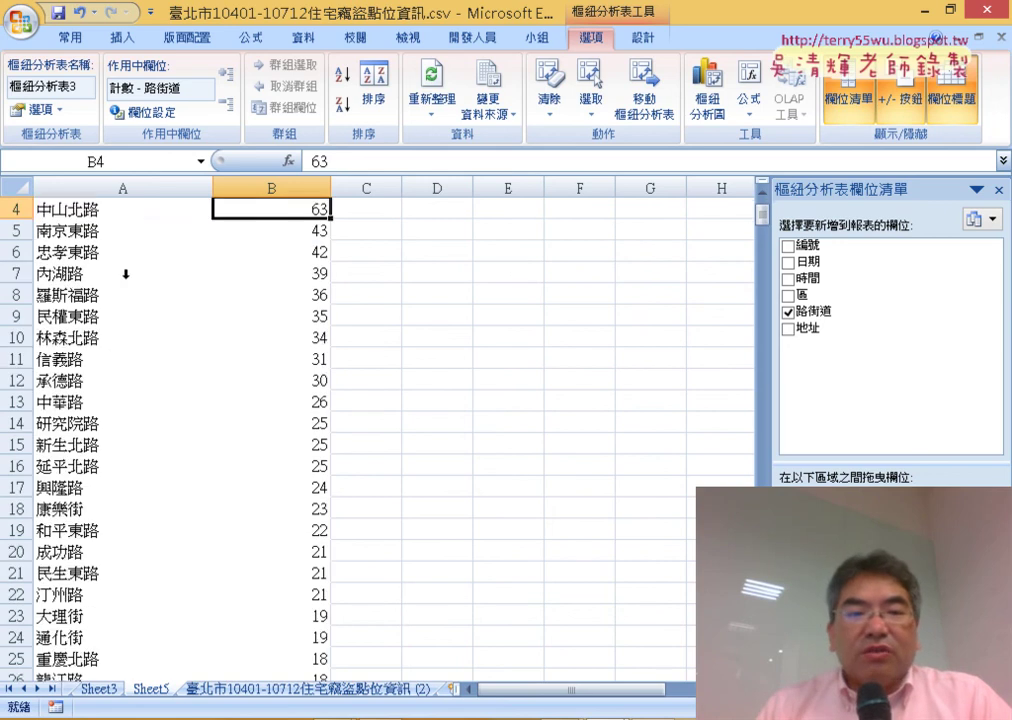
pyautogui.scroll(-3, 154, 325)
pyautogui.scroll(-3, 163, 334)
pyautogui.scroll(-2, 163, 325)
pyautogui.scroll(-5, 166, 321)
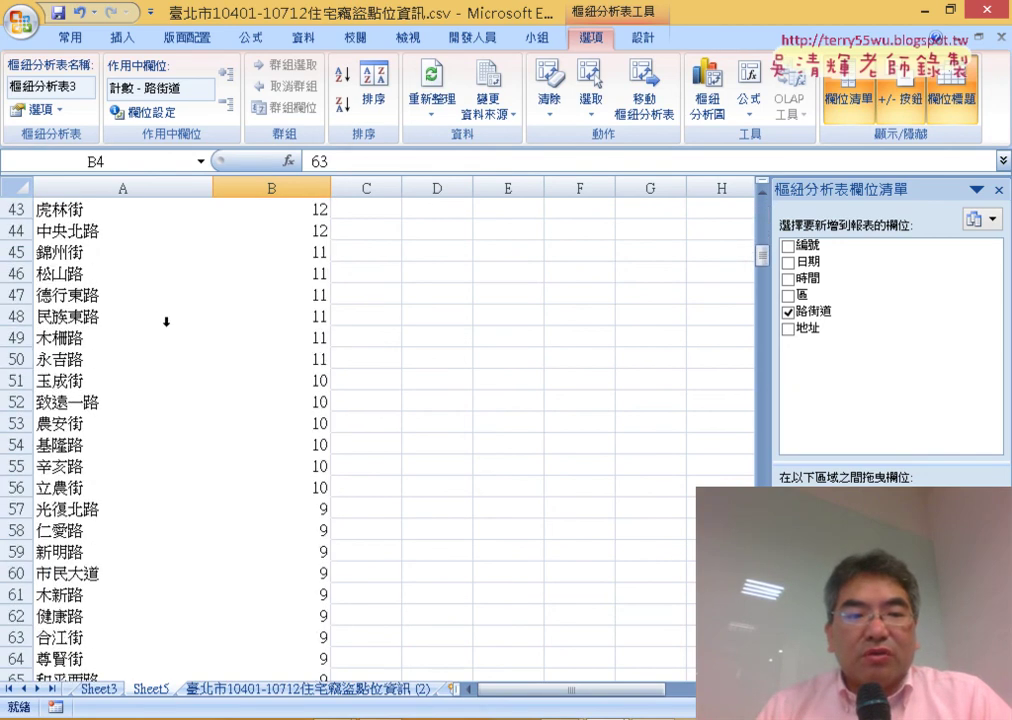
pyautogui.scroll(-11, 166, 321)
pyautogui.scroll(-4, 169, 323)
pyautogui.scroll(-11, 169, 318)
pyautogui.scroll(-7, 181, 316)
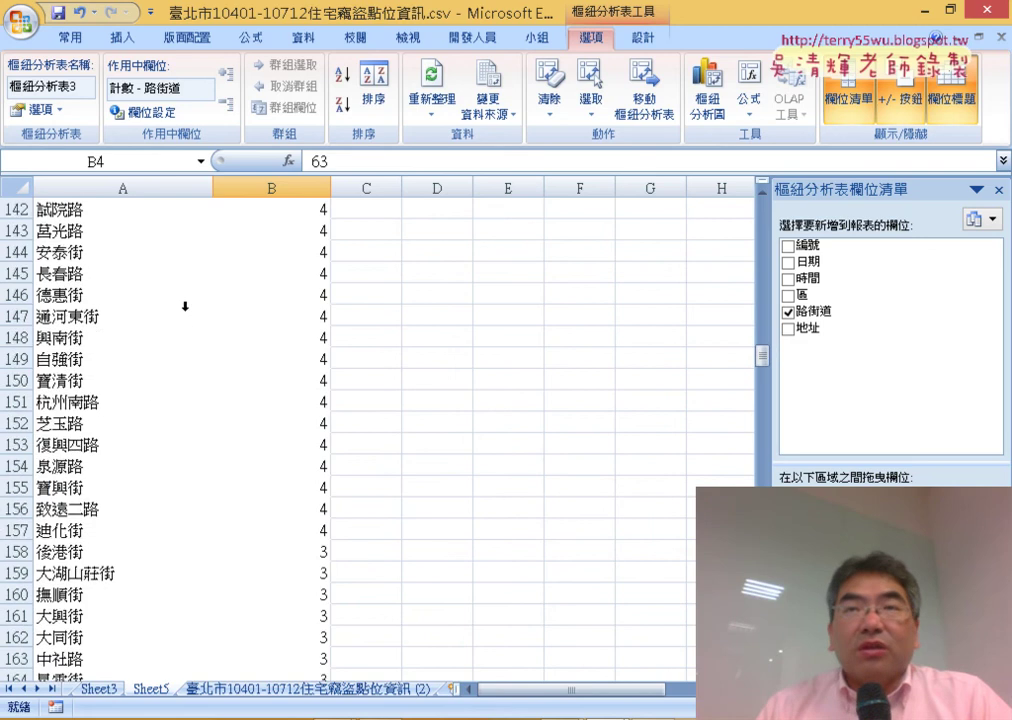
pyautogui.scroll(5, 185, 306)
pyautogui.scroll(9, 187, 296)
pyautogui.scroll(9, 187, 296)
pyautogui.scroll(8, 188, 298)
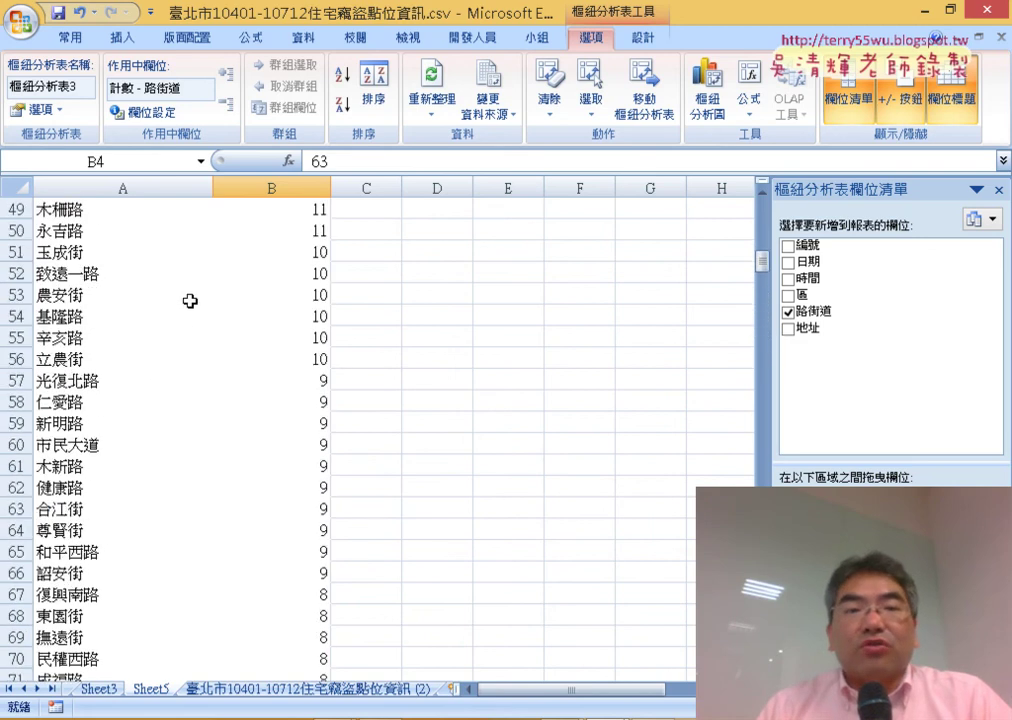
pyautogui.scroll(8, 191, 300)
pyautogui.scroll(8, 193, 300)
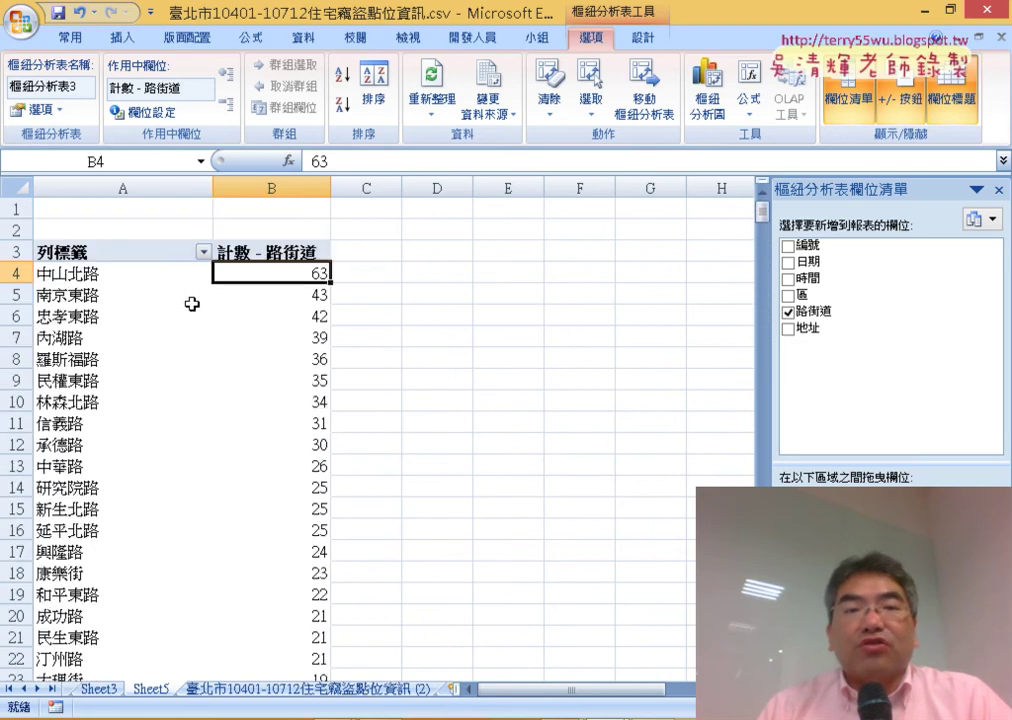
pyautogui.click(323, 254)
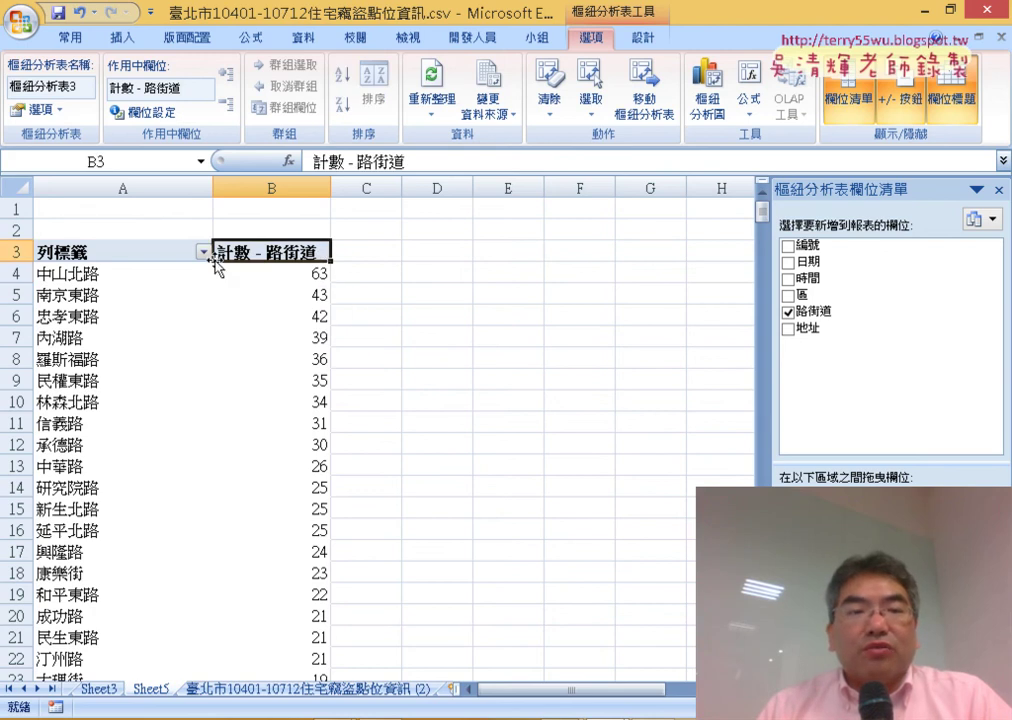
# - Mark the 列標籤 filter dropdown and its select-all checkbox with on-screen annotations
pyautogui.click(204, 252)
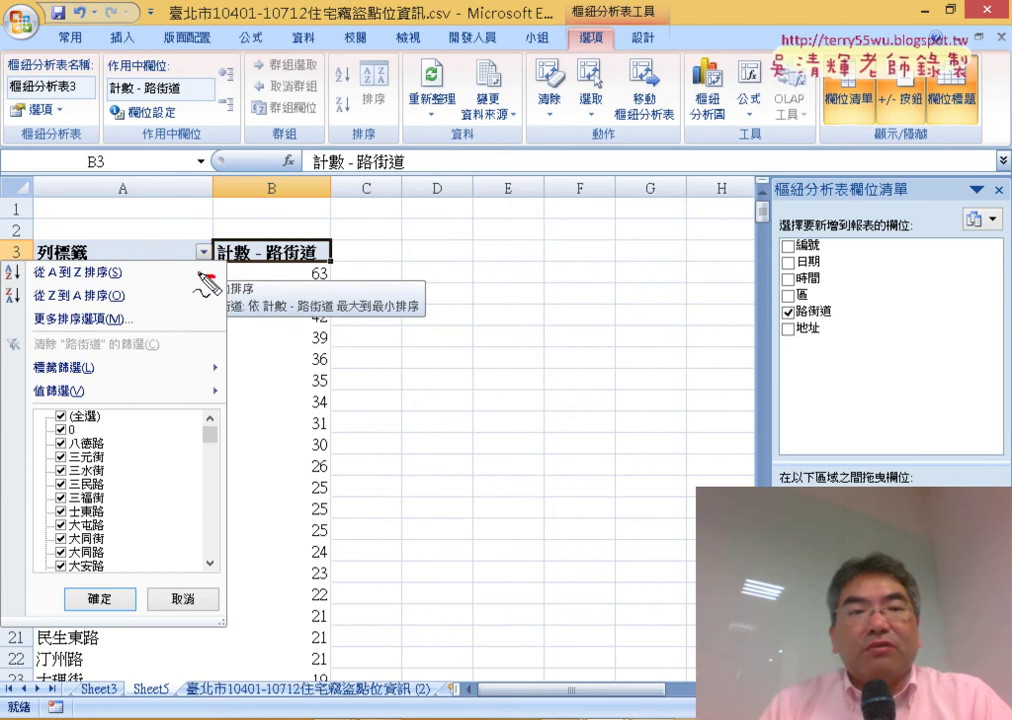
pyautogui.moveTo(38, 250); pyautogui.dragTo(190, 245)
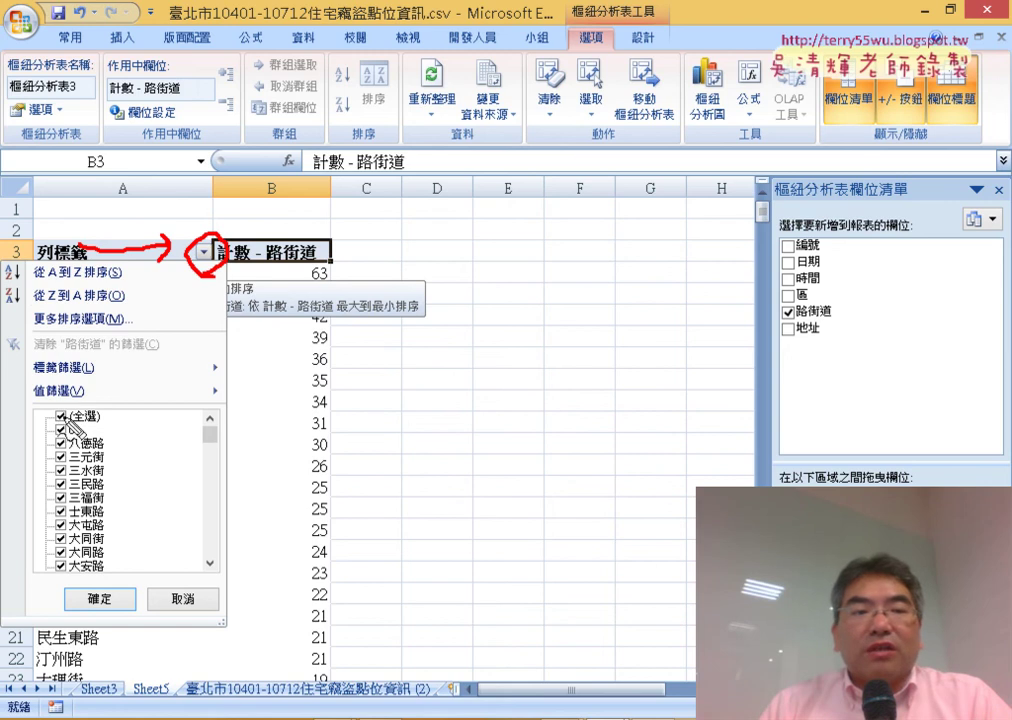
pyautogui.moveTo(54, 411)
pyautogui.mouseDown()
pyautogui.moveTo(62, 426)
pyautogui.moveTo(80, 405)
pyautogui.mouseUp()
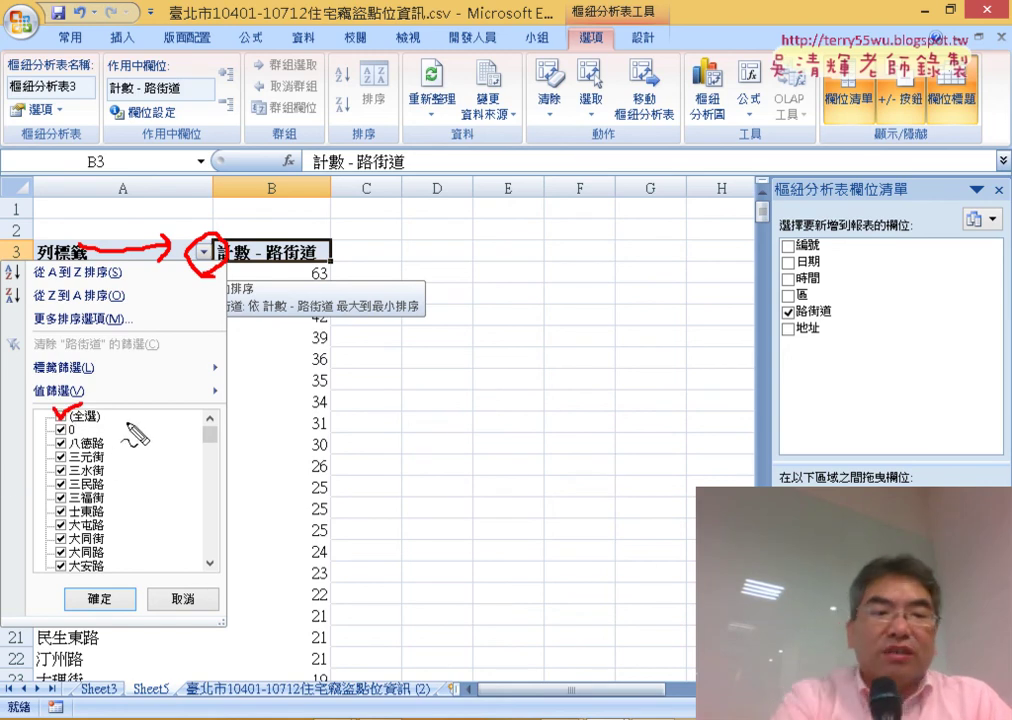
pyautogui.press('Escape')
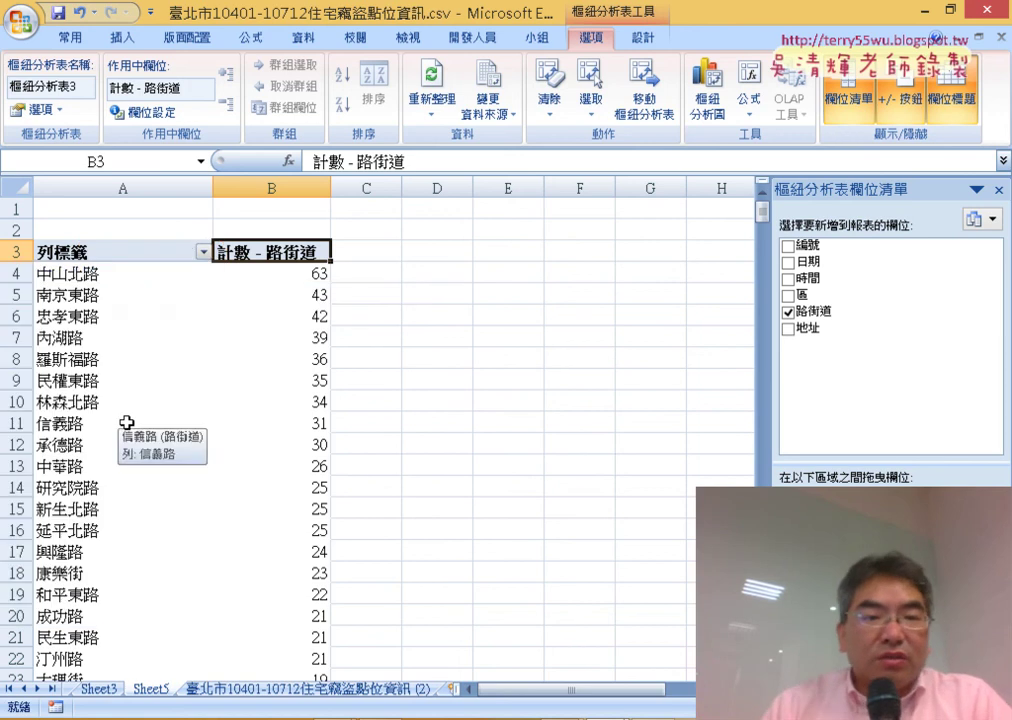
# - Apply a 最前 10 項 value filter by 計數 - 路街道 and select the results A4:B13
pyautogui.click(204, 253)
pyautogui.moveTo(110, 391)
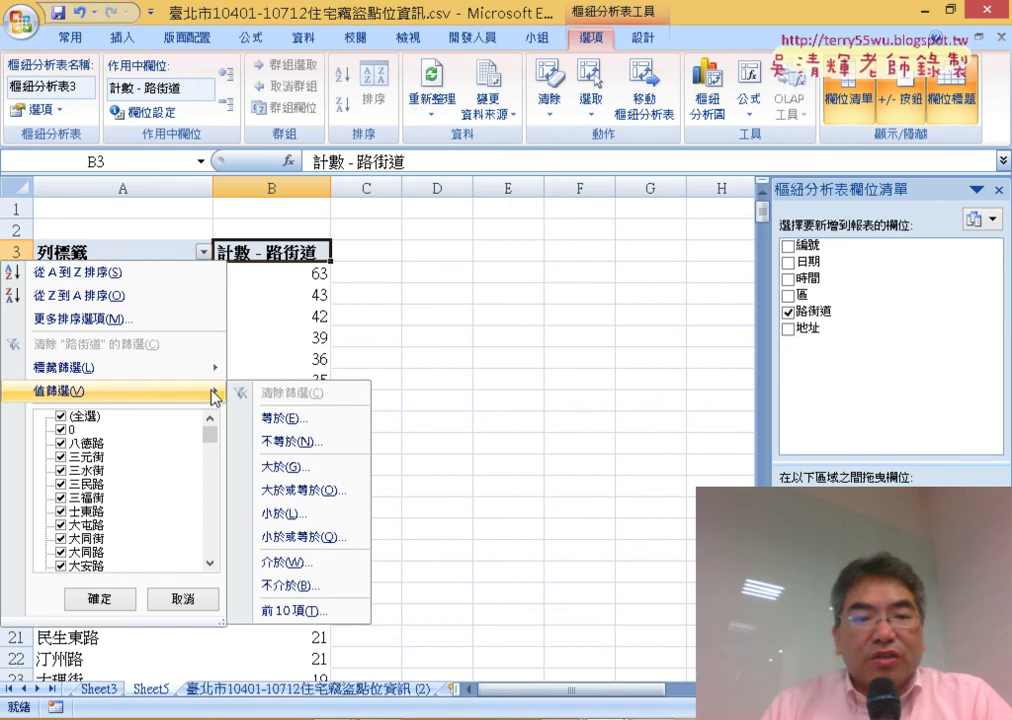
pyautogui.click(325, 612)
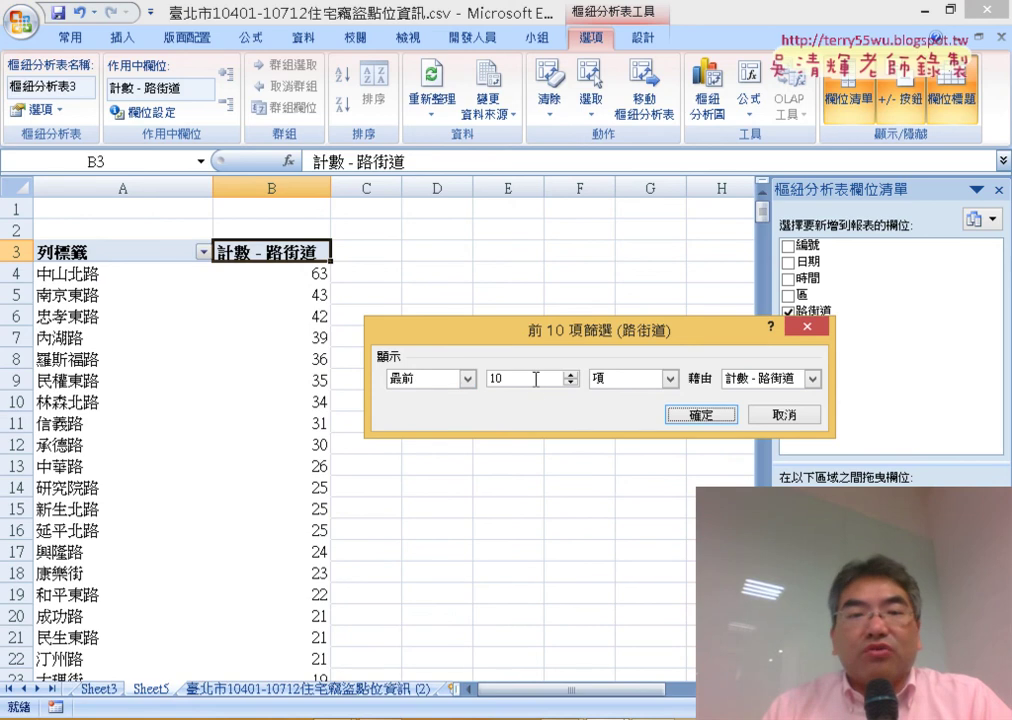
pyautogui.moveTo(565, 336); pyautogui.dragTo(545, 200)
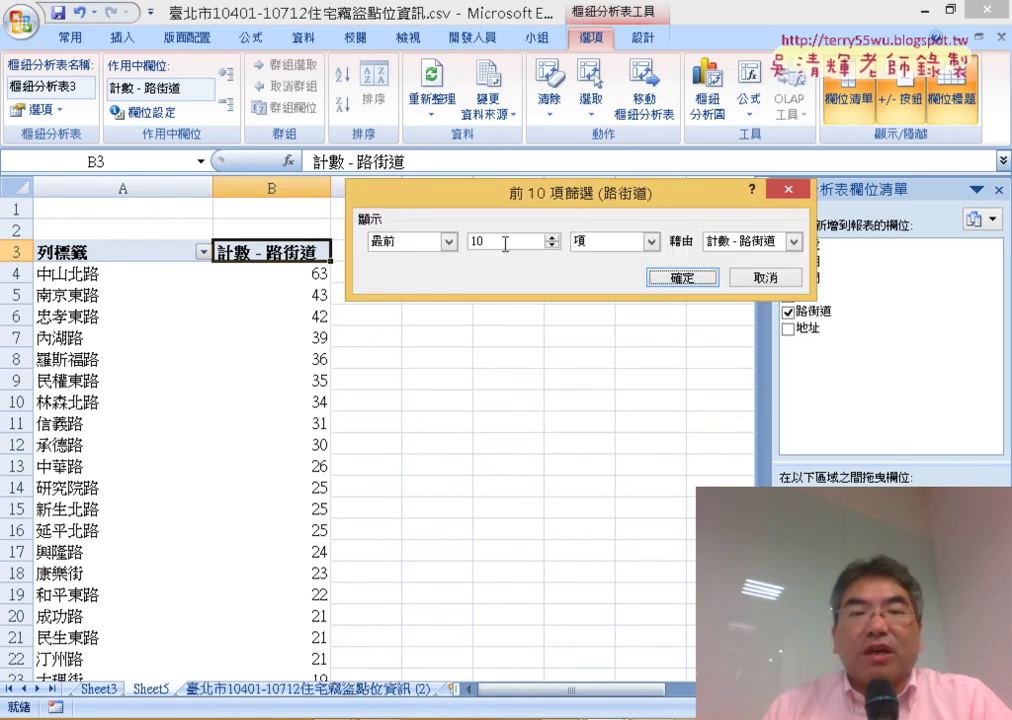
pyautogui.moveTo(491, 240); pyautogui.dragTo(455, 236)
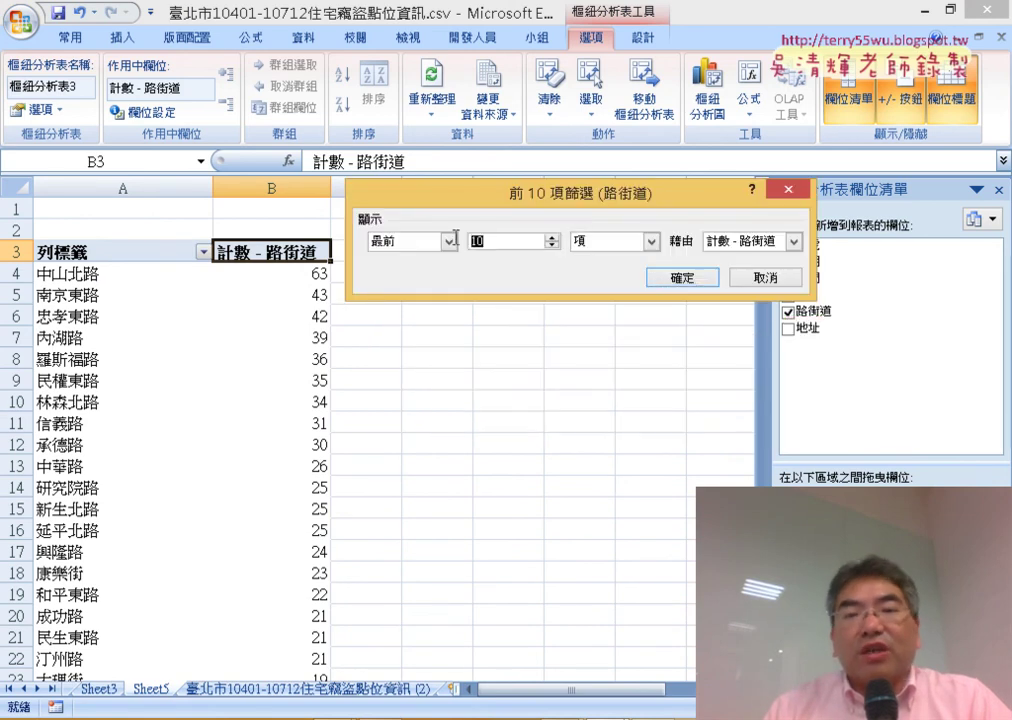
pyautogui.click(675, 280)
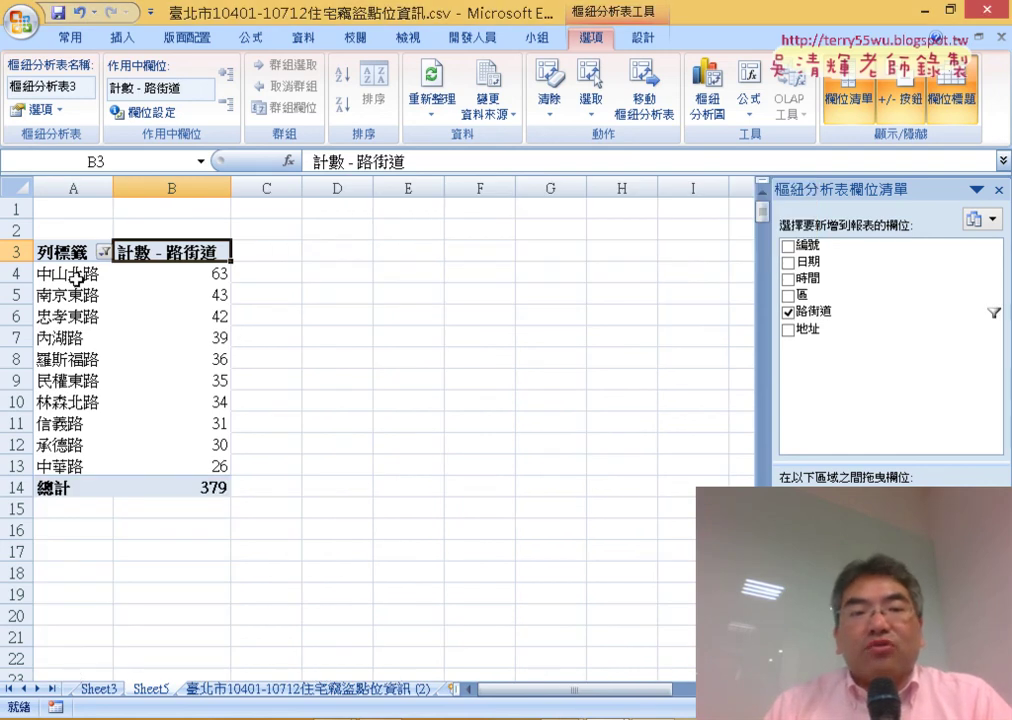
pyautogui.moveTo(76, 278); pyautogui.dragTo(185, 466)
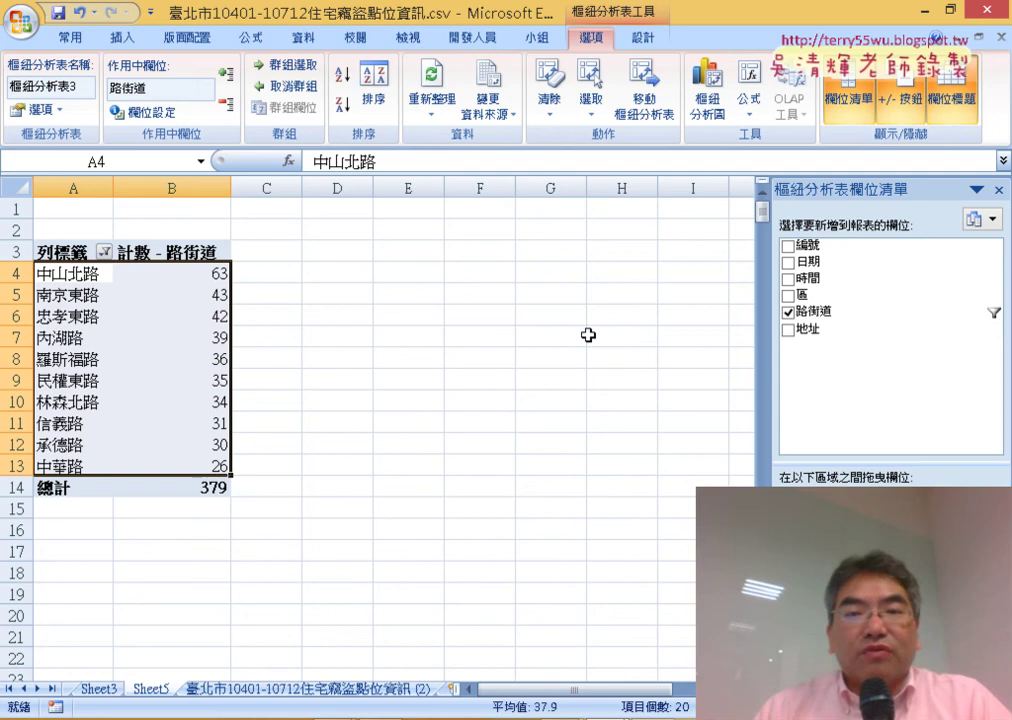
# - Insert a clustered column PivotChart of the top ten streets' burglary counts
pyautogui.click(708, 100)
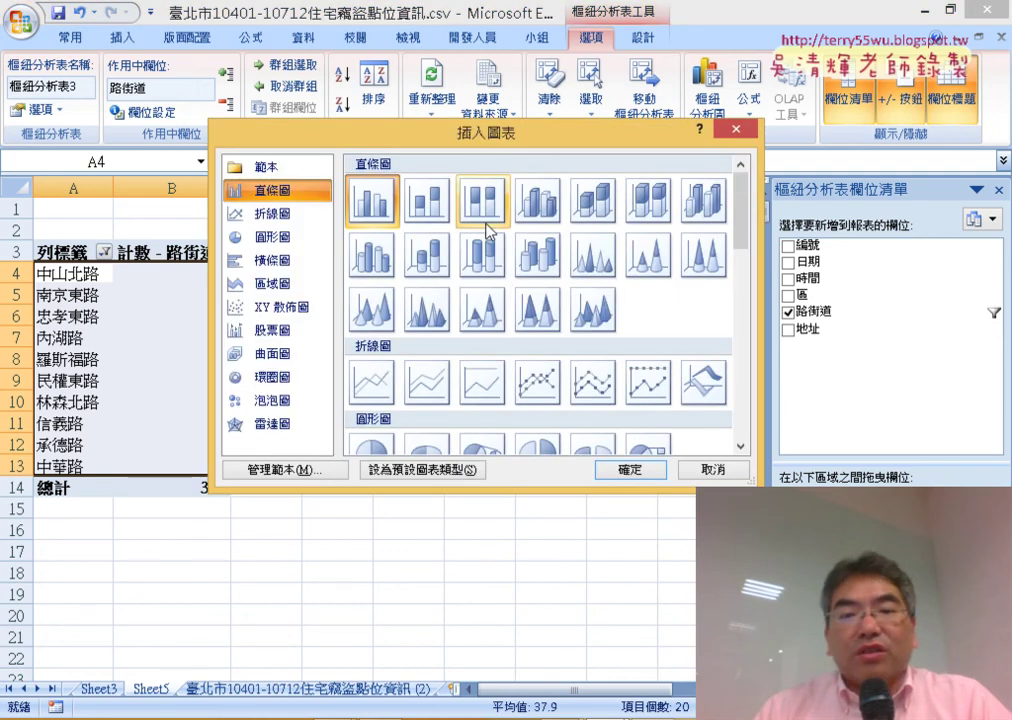
pyautogui.click(654, 471)
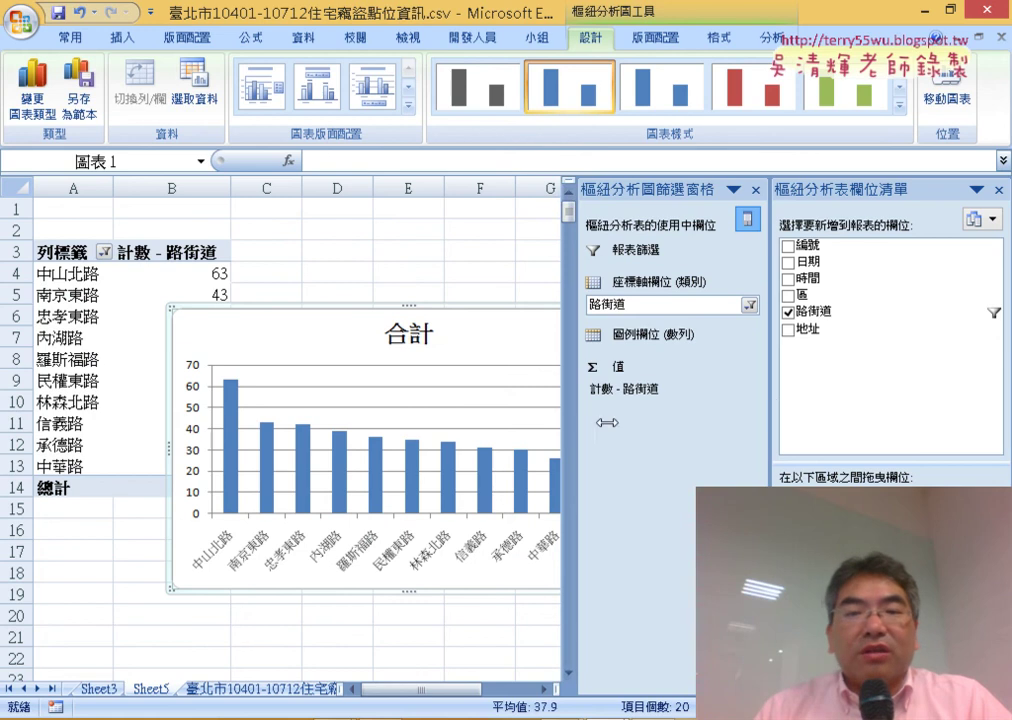
pyautogui.click(753, 190)
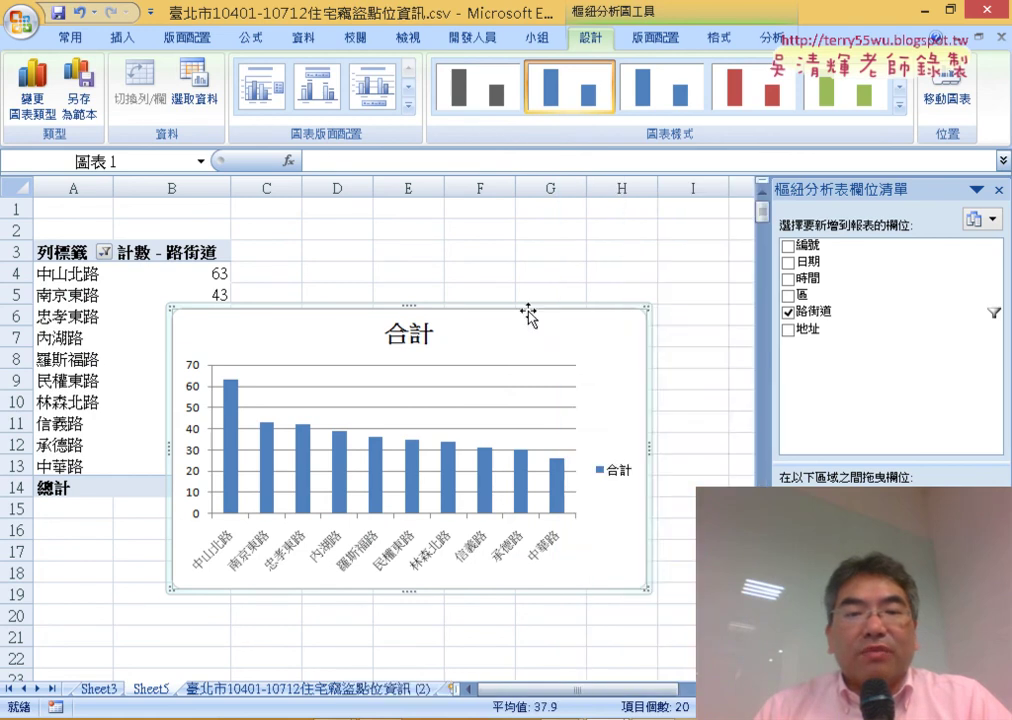
# - Move the chart to its own new chart sheet named Chart1
pyautogui.rightClick(532, 315)
pyautogui.click(628, 515)
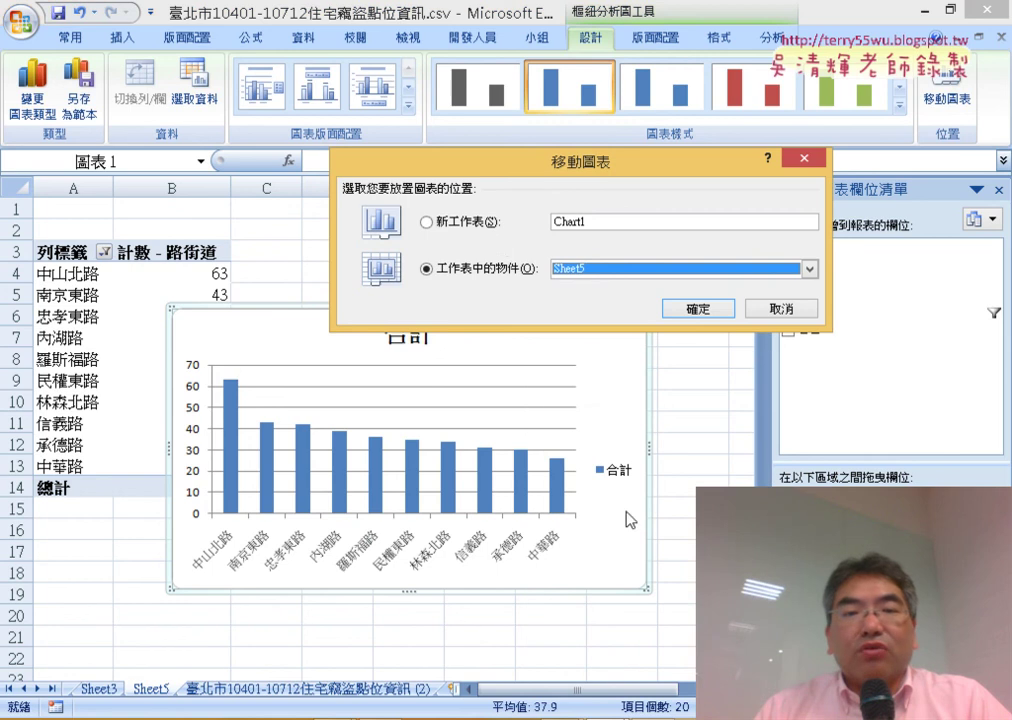
pyautogui.click(470, 221)
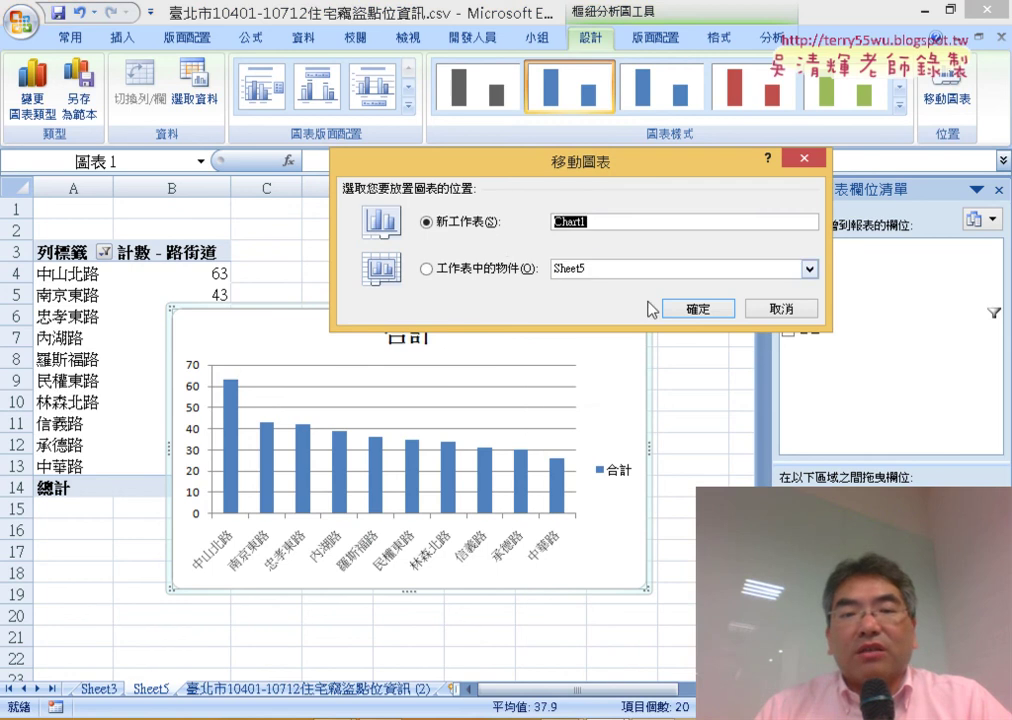
pyautogui.click(690, 308)
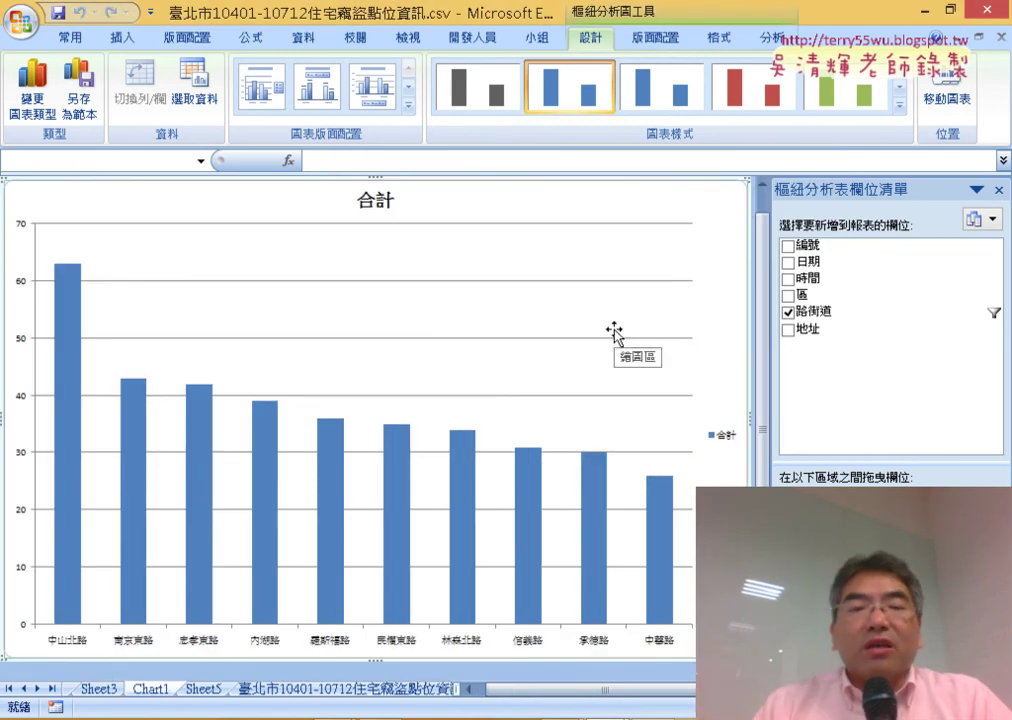
# - Add outside-end data labels with each street's count, then go back to the '(2)' data sheet
pyautogui.click(63, 332)
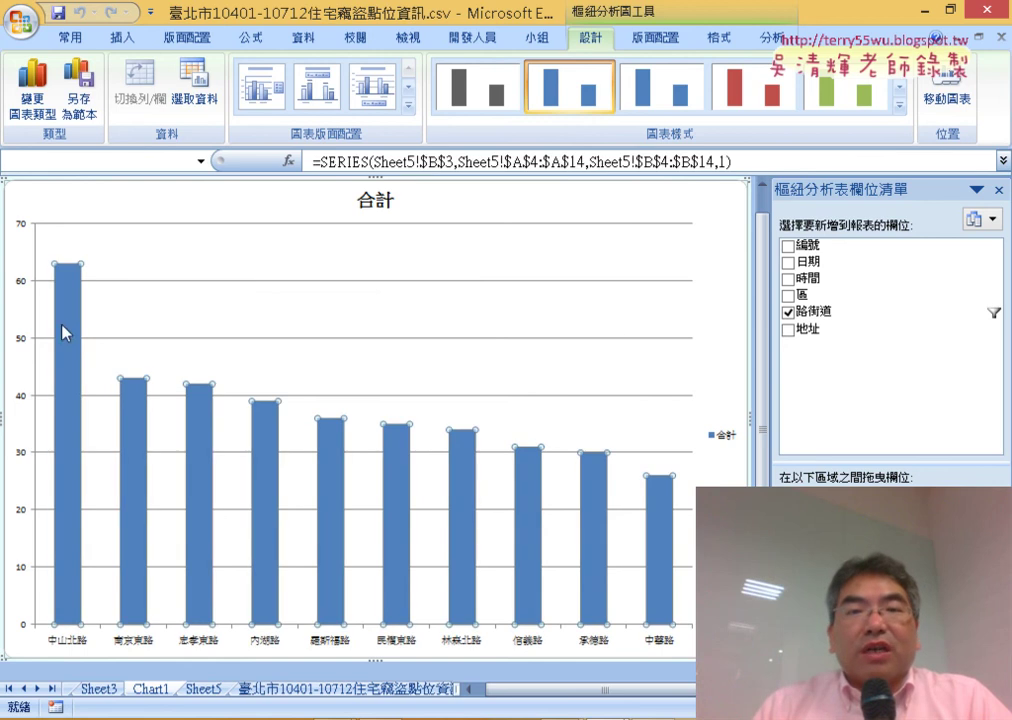
pyautogui.click(665, 48)
pyautogui.click(471, 112)
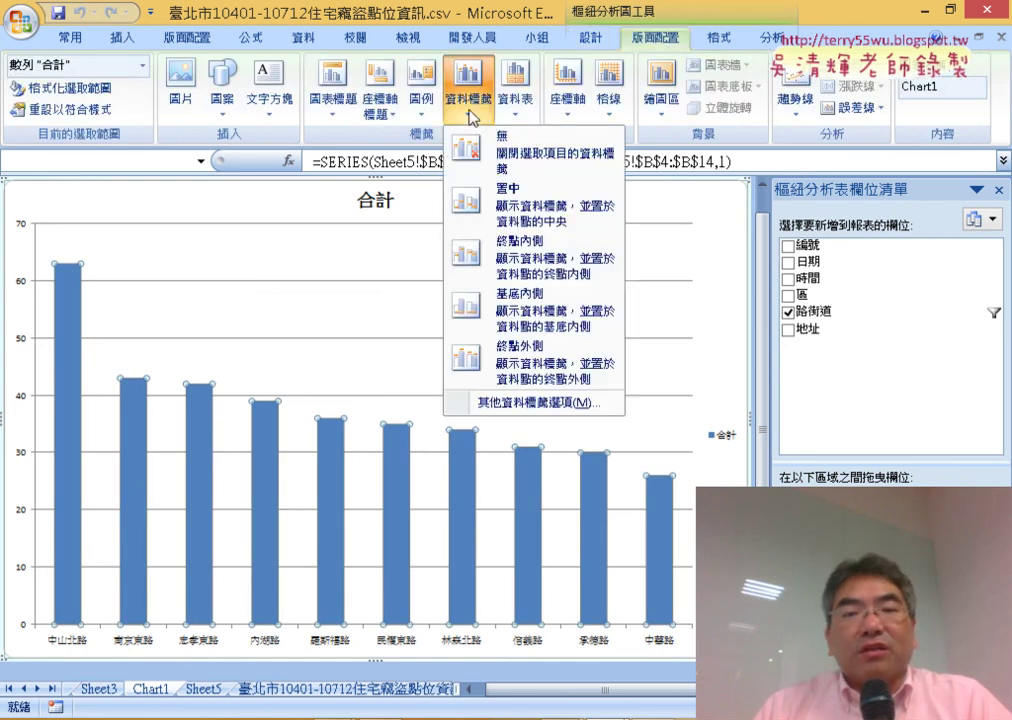
pyautogui.click(526, 376)
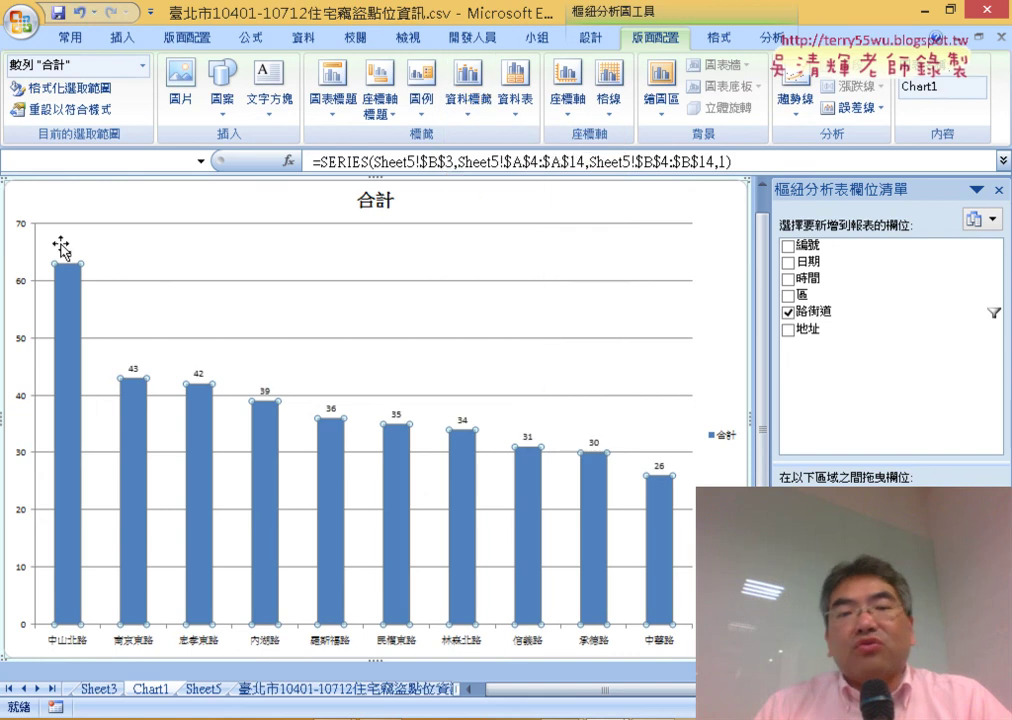
pyautogui.moveTo(659, 540)
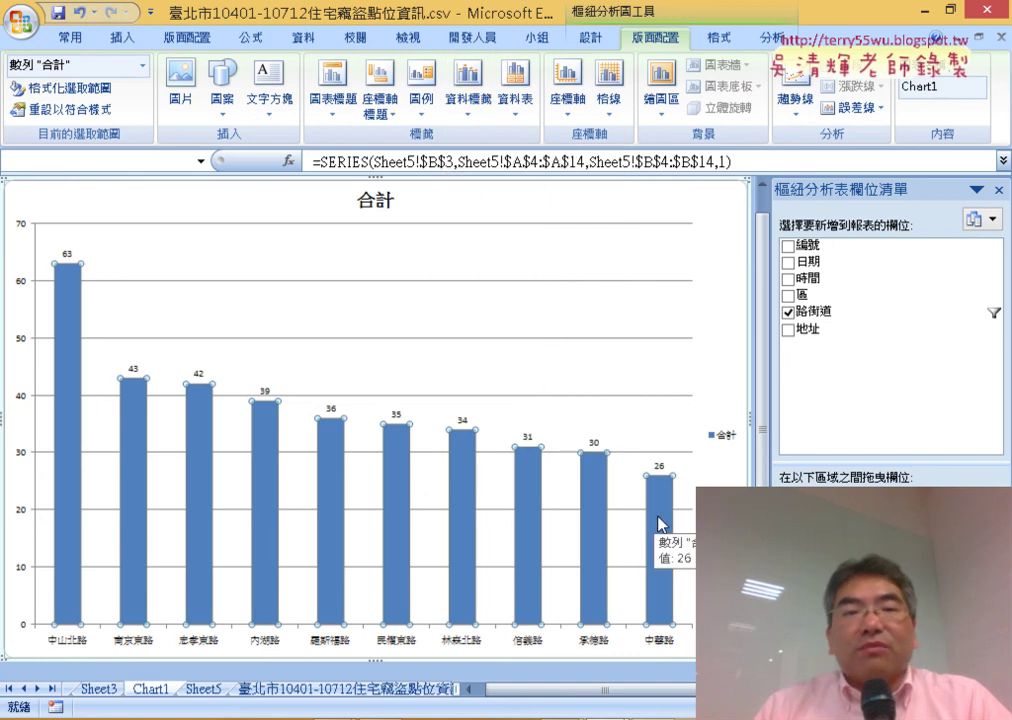
pyautogui.click(380, 200)
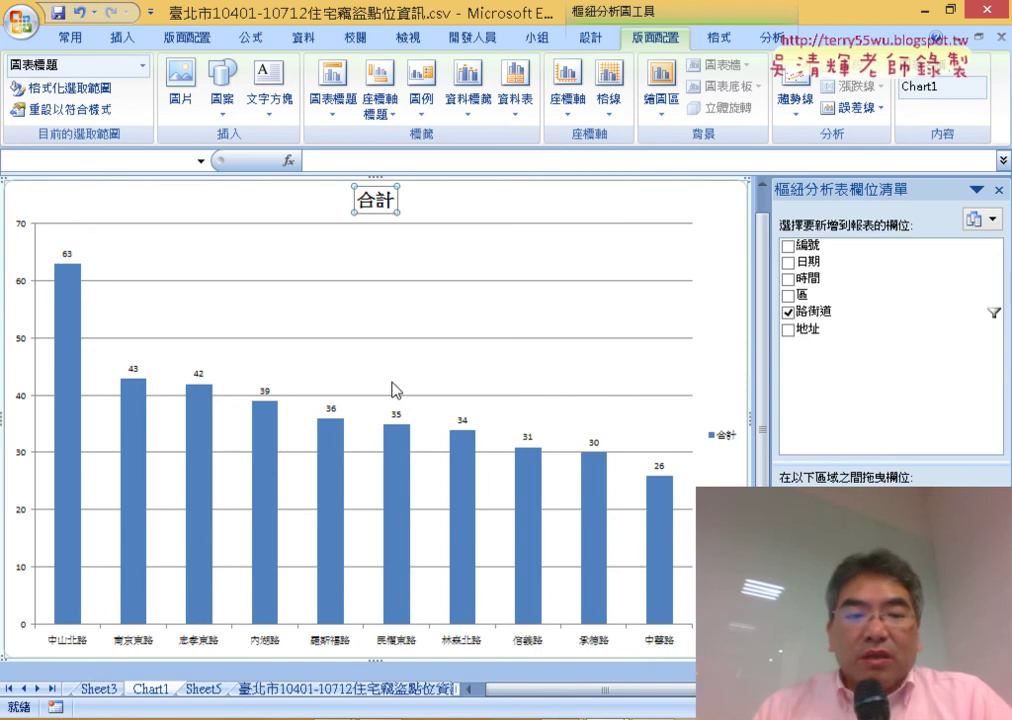
pyautogui.click(343, 690)
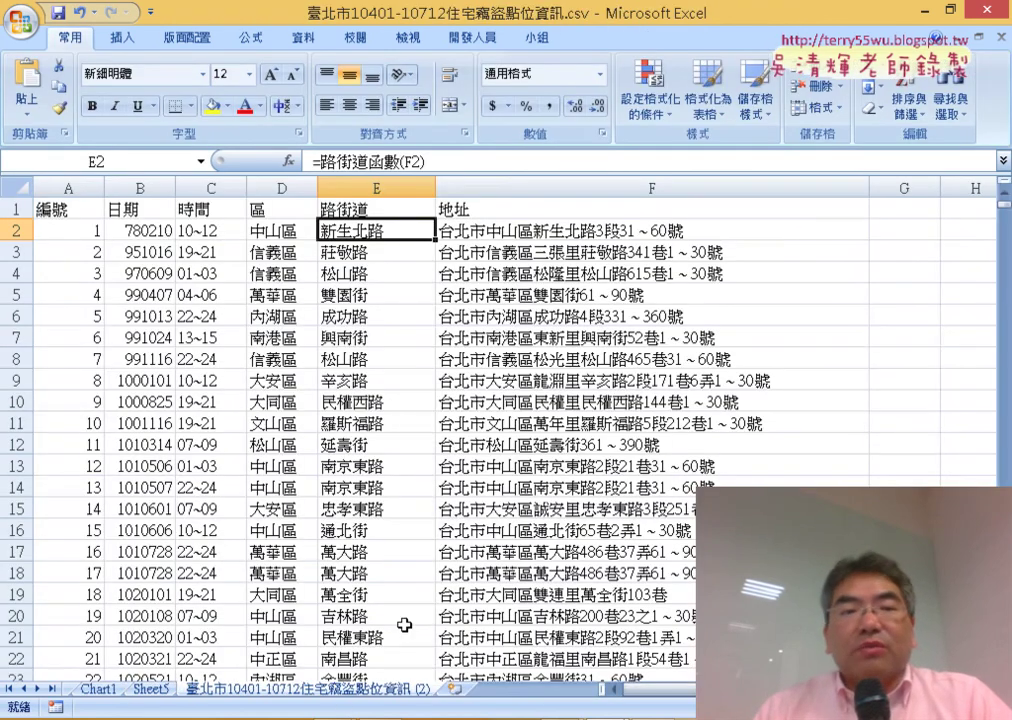
# - Insert a new-sheet pivot table counting burglaries per 時間 slot, totalling 2100
pyautogui.click(211, 188)
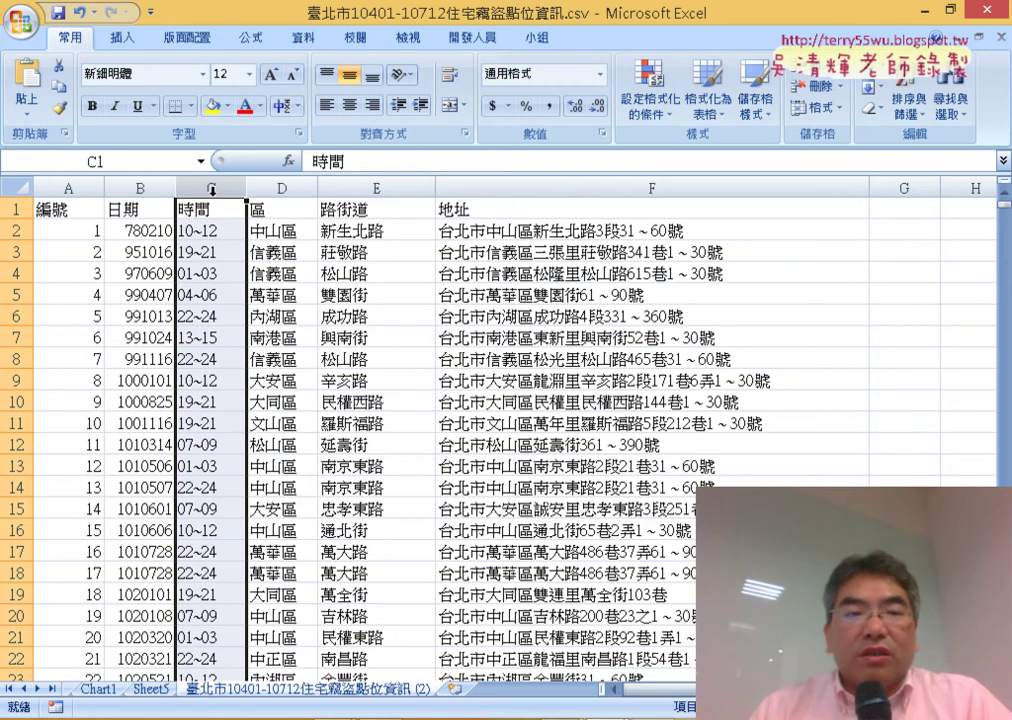
pyautogui.click(230, 295)
pyautogui.click(126, 40)
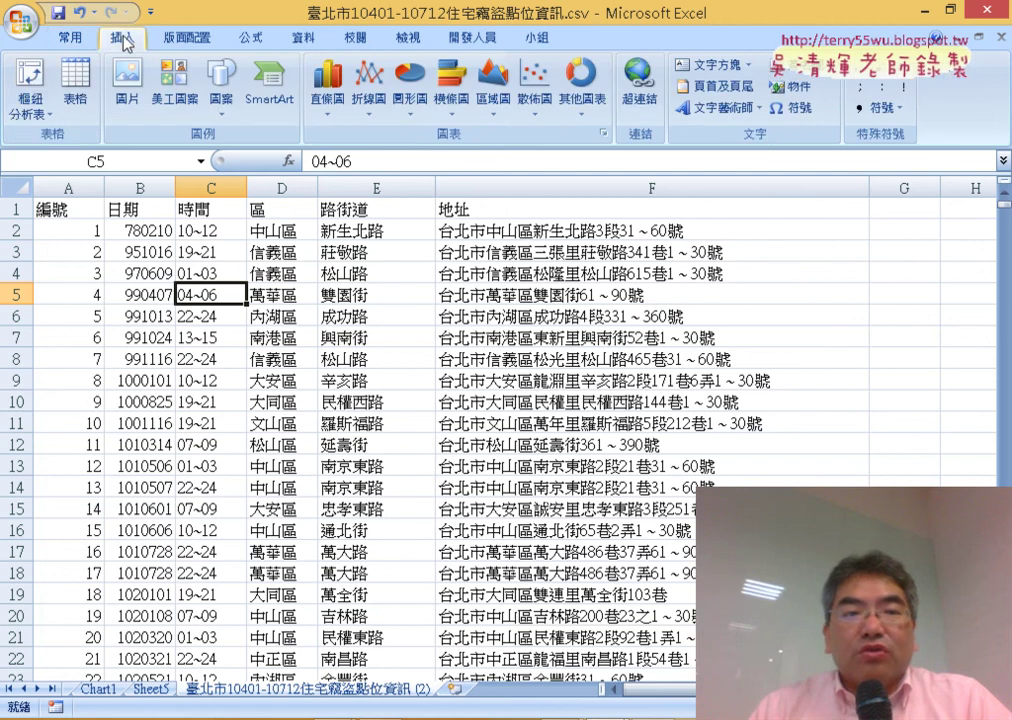
pyautogui.click(29, 75)
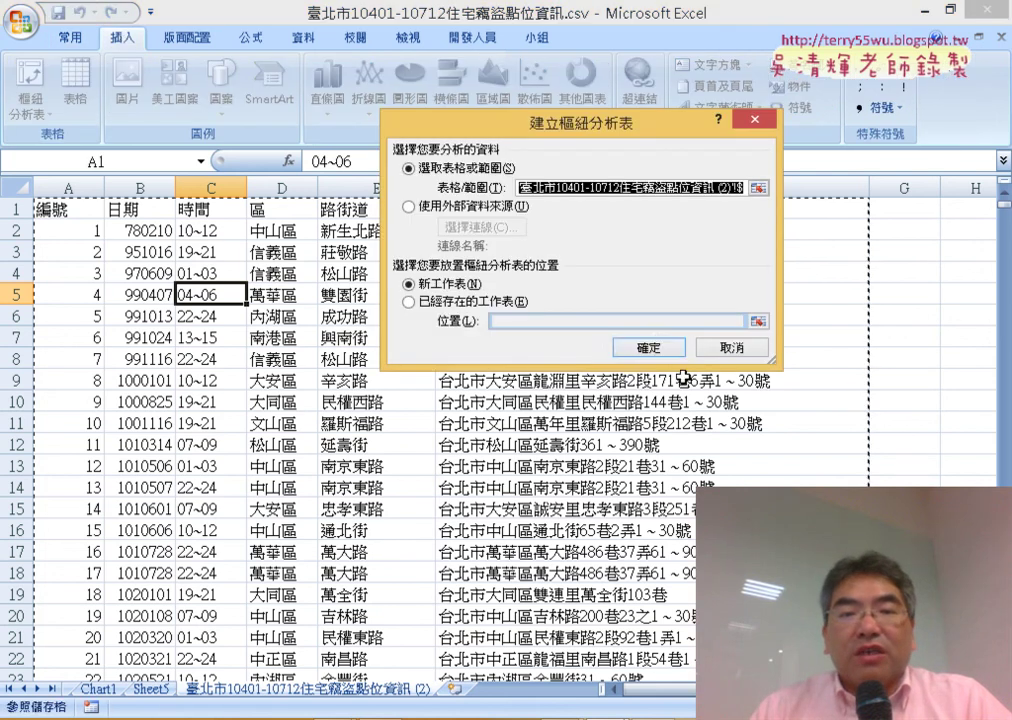
pyautogui.click(650, 348)
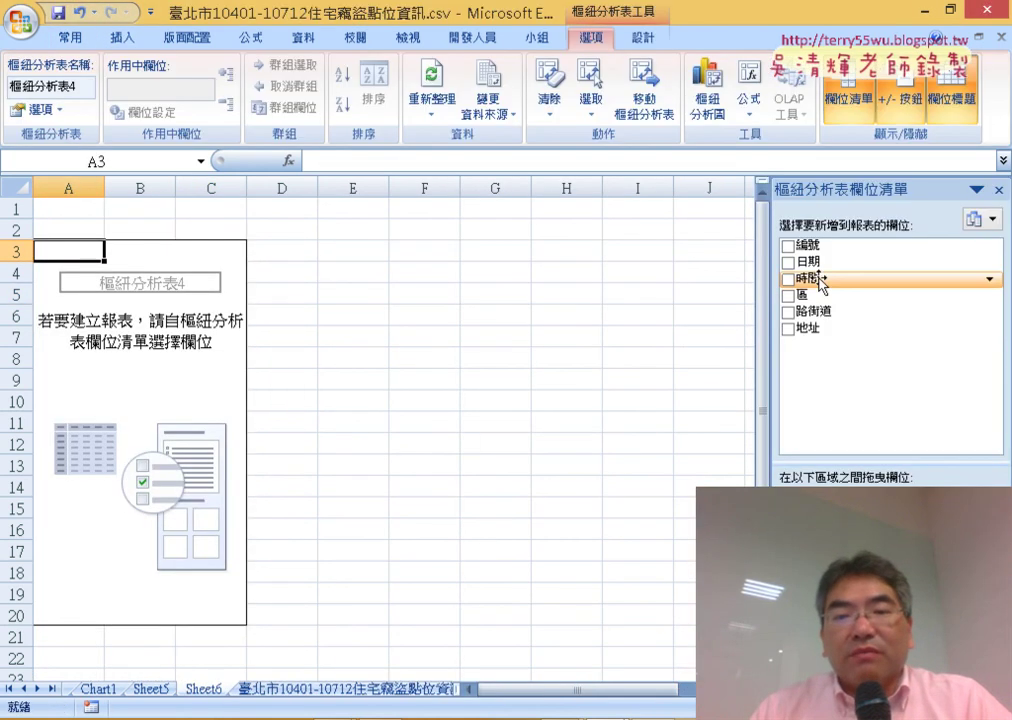
pyautogui.moveTo(820, 281); pyautogui.dragTo(140, 400)
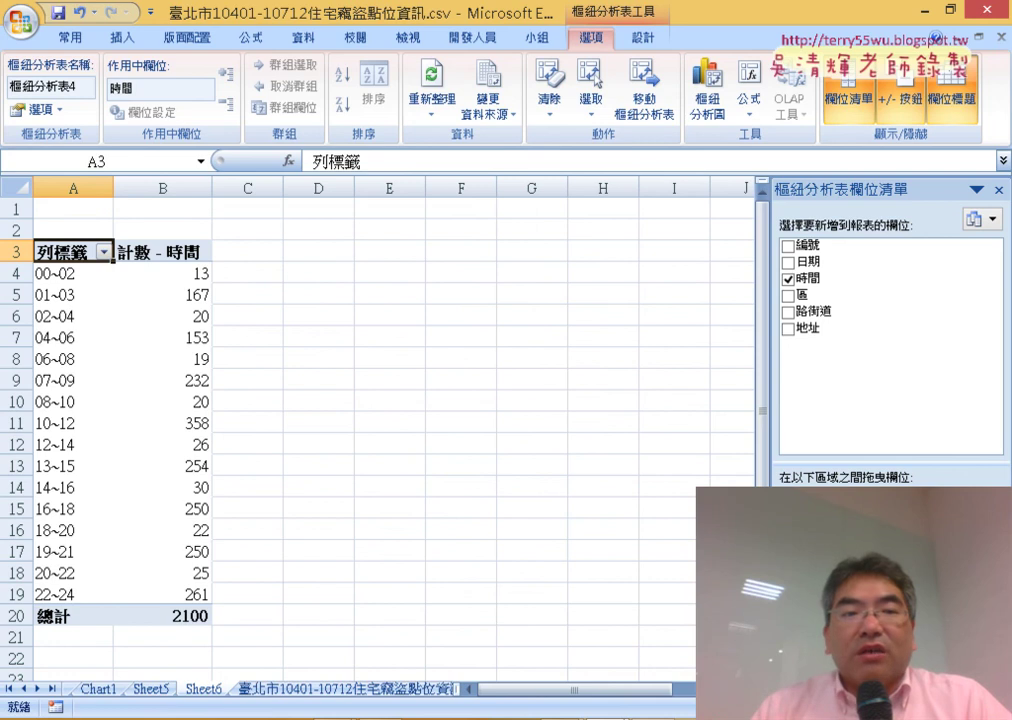
pyautogui.click(205, 272)
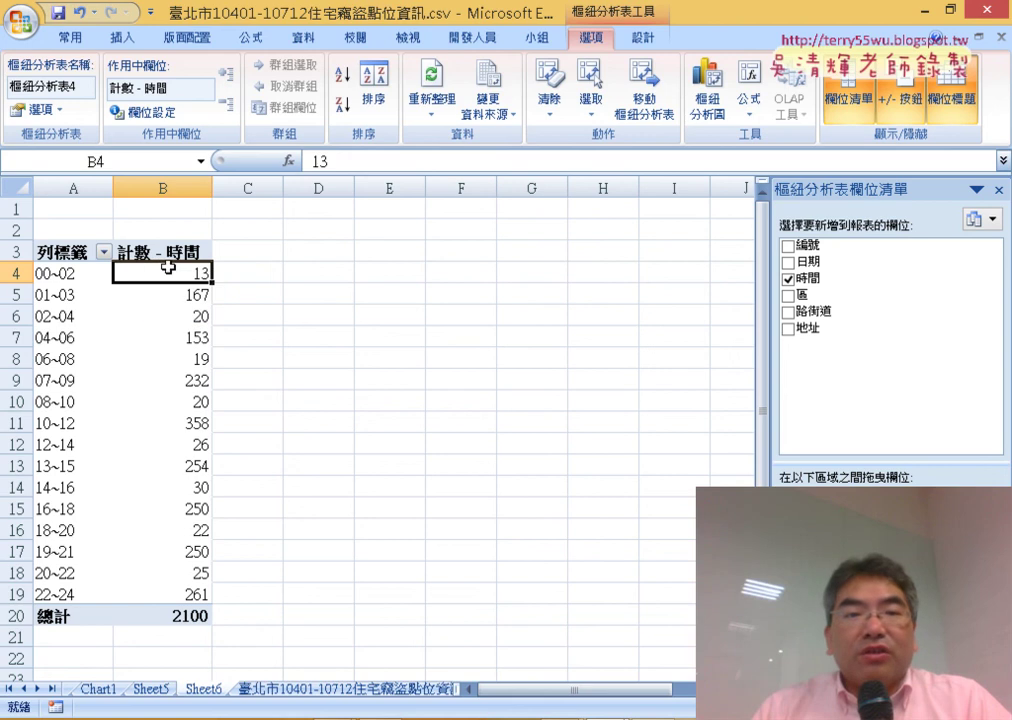
# - Sort the time slots largest to smallest so 10~12 (358) leads, then highlight the top rows
pyautogui.click(343, 106)
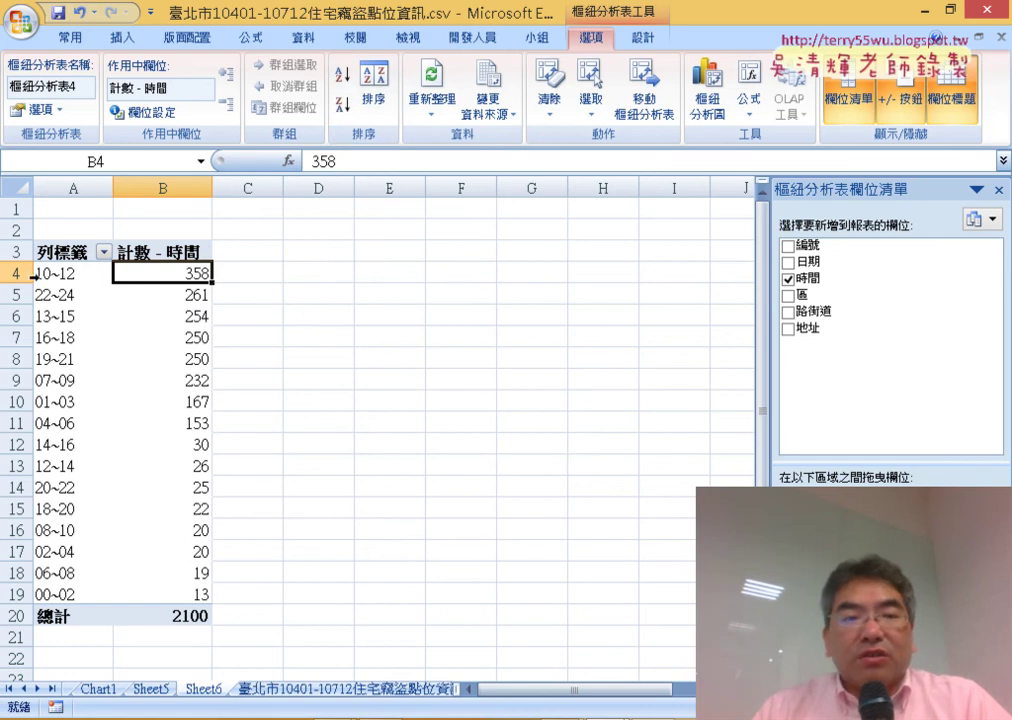
pyautogui.moveTo(33, 275)
pyautogui.mouseDown()
pyautogui.moveTo(28, 366)
pyautogui.moveTo(26, 315)
pyautogui.moveTo(26, 337)
pyautogui.mouseUp()
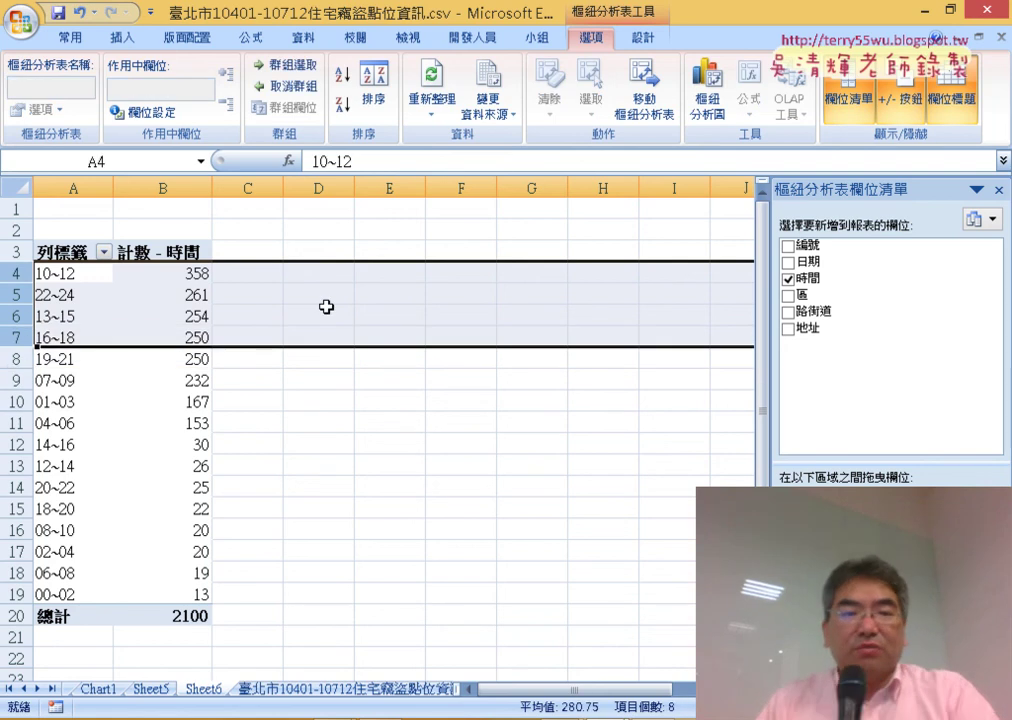
pyautogui.moveTo(15, 272); pyautogui.dragTo(15, 315)
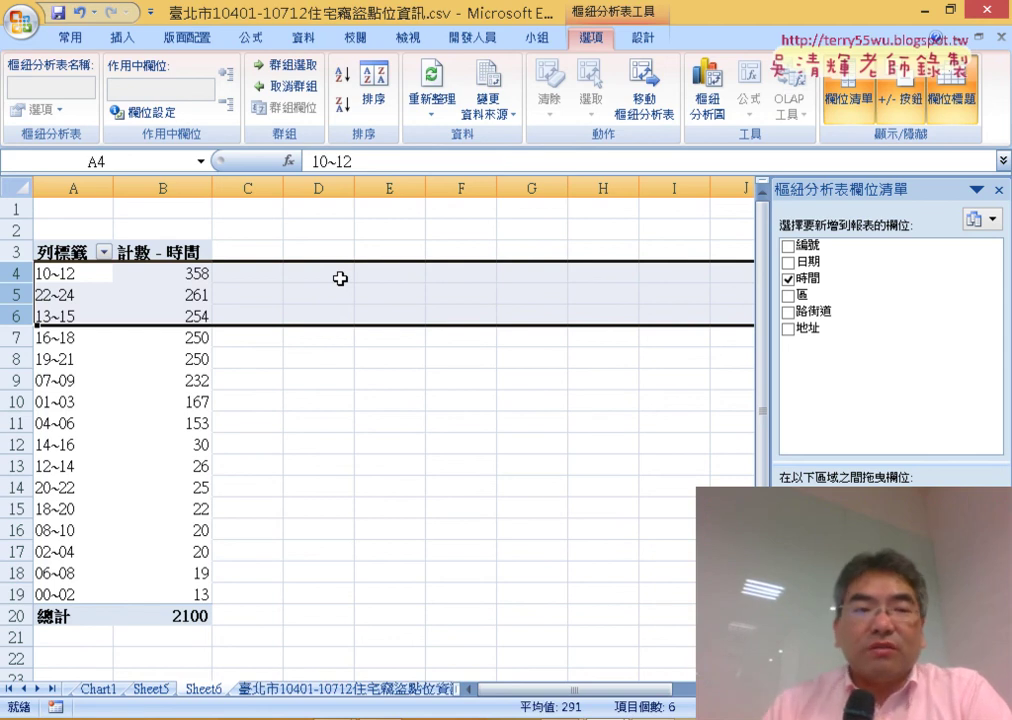
pyautogui.moveTo(20, 272); pyautogui.dragTo(20, 294)
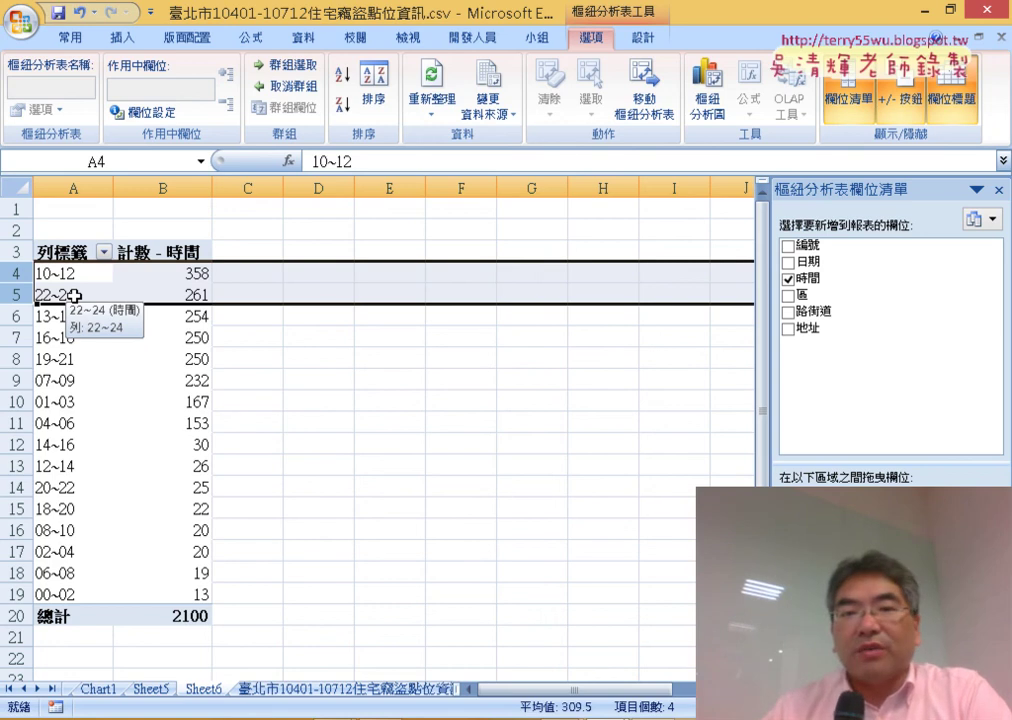
pyautogui.click(75, 380)
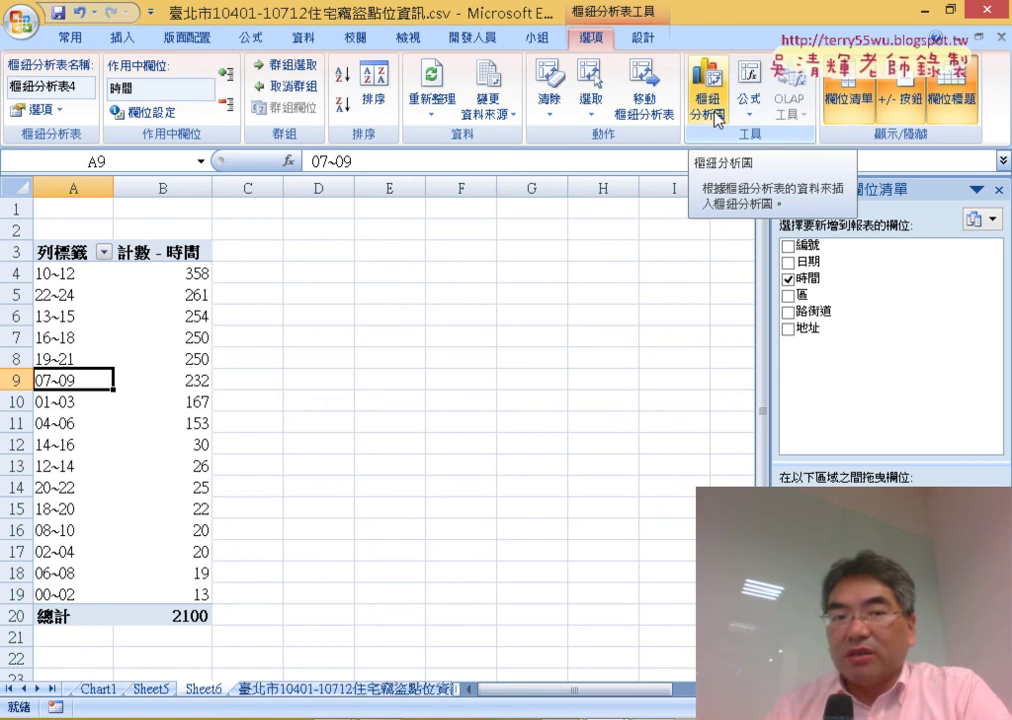
# - Apply a Top 3 value filter, leaving 10~12, 22~24 and 13~15 (873 total)
pyautogui.click(104, 252)
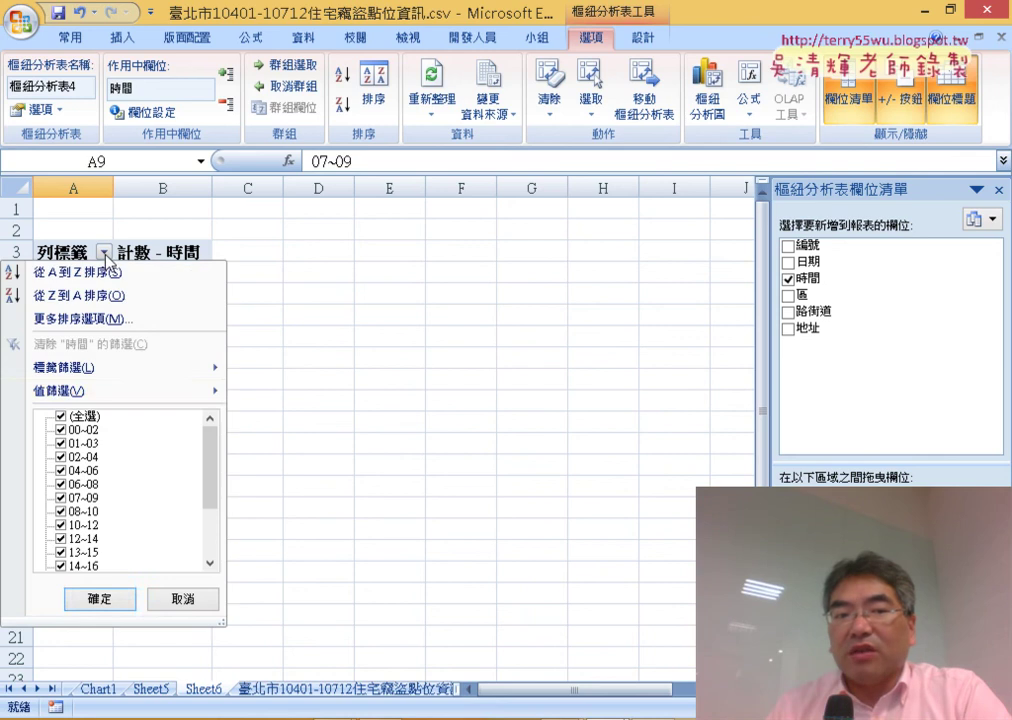
pyautogui.moveTo(110, 391)
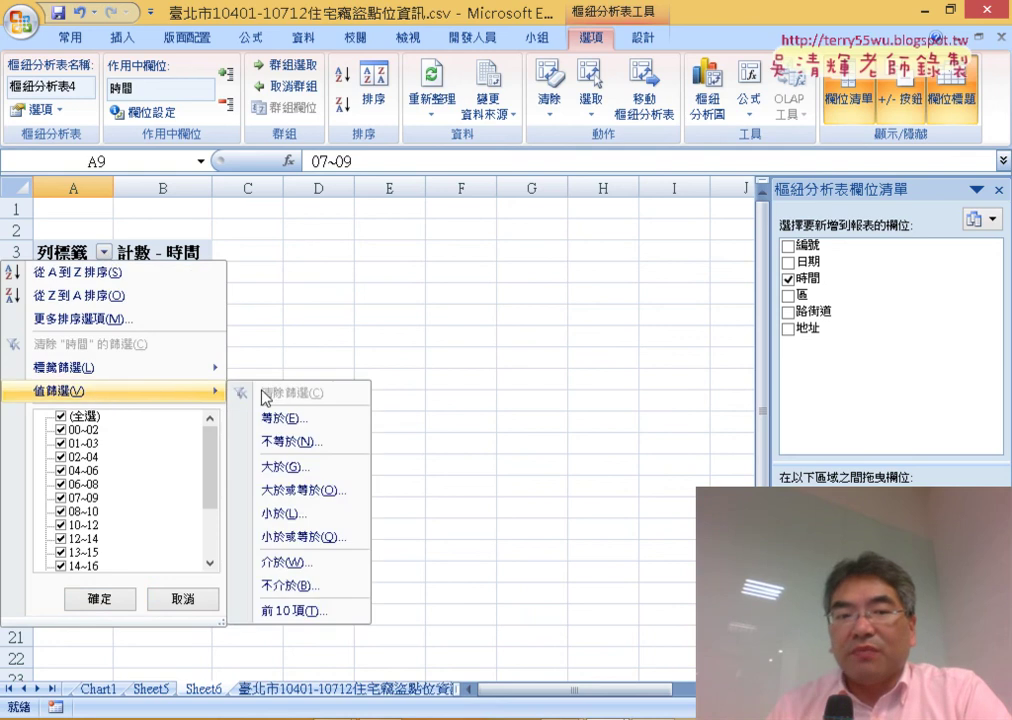
pyautogui.click(327, 612)
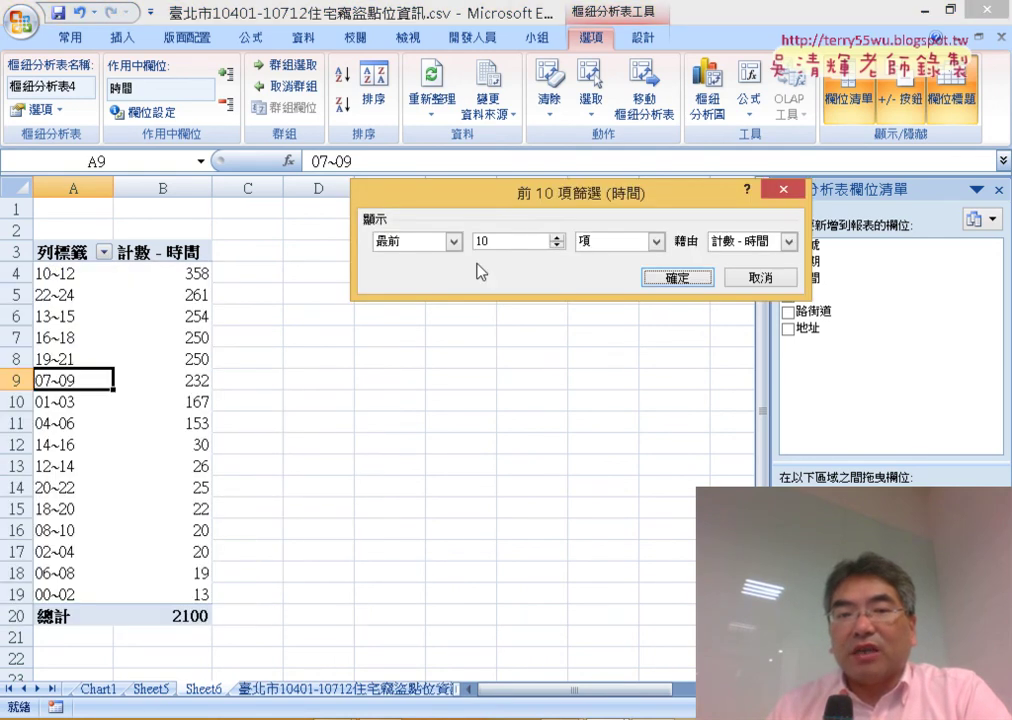
pyautogui.click(556, 246)
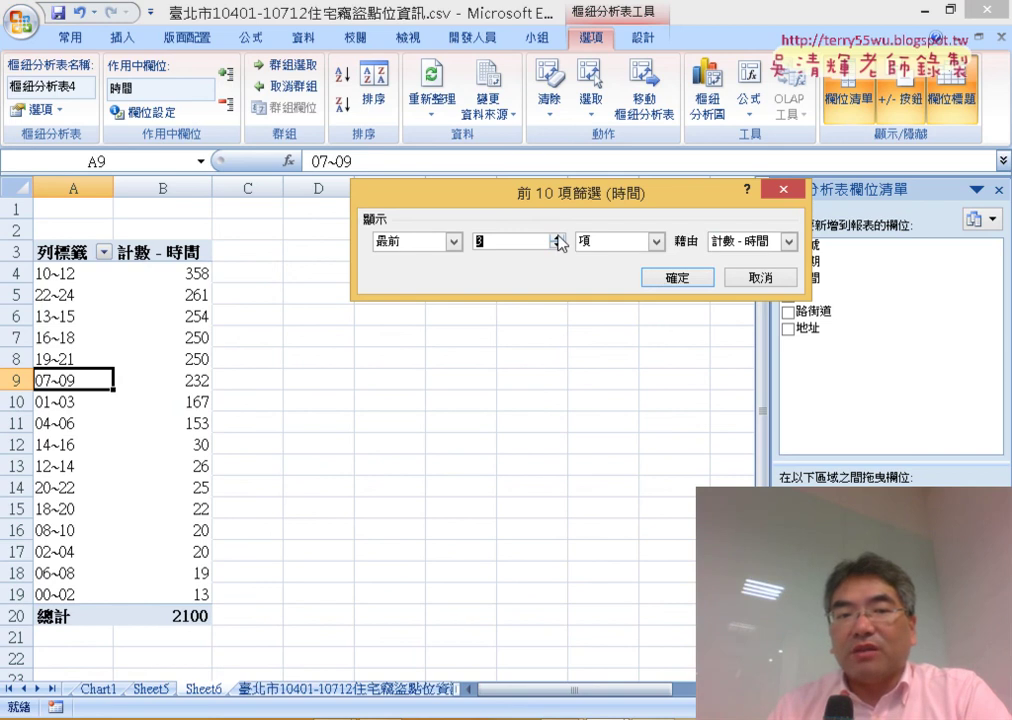
pyautogui.click(668, 277)
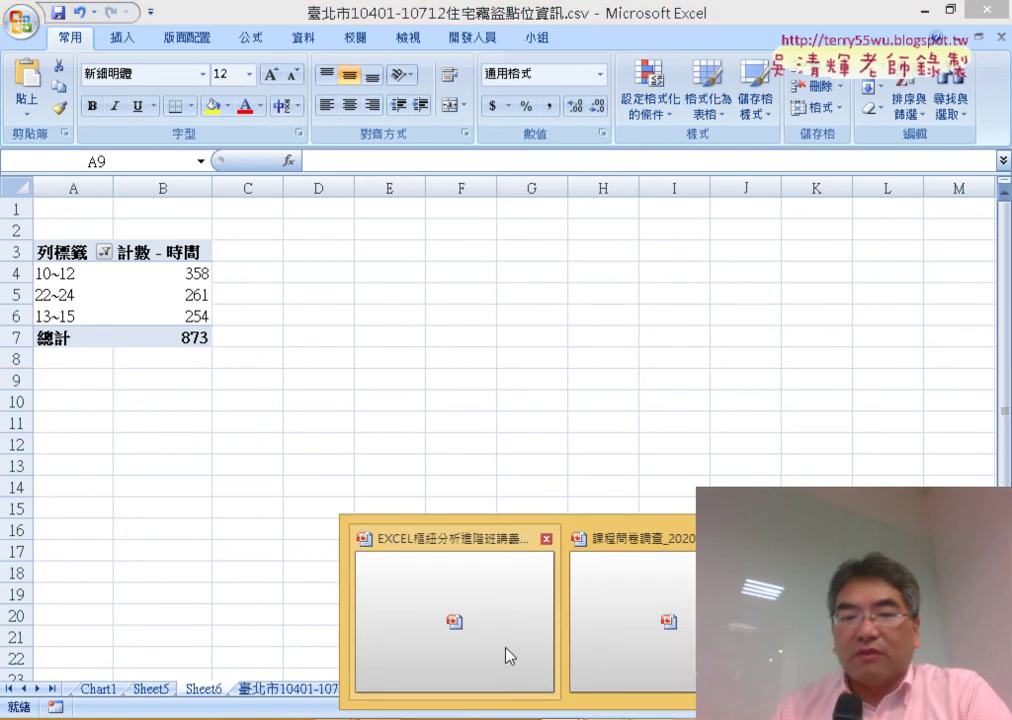
# - Review PowerPoint slide 27's district-by-time cross-analysis example, then return to Excel
pyautogui.click(499, 648)
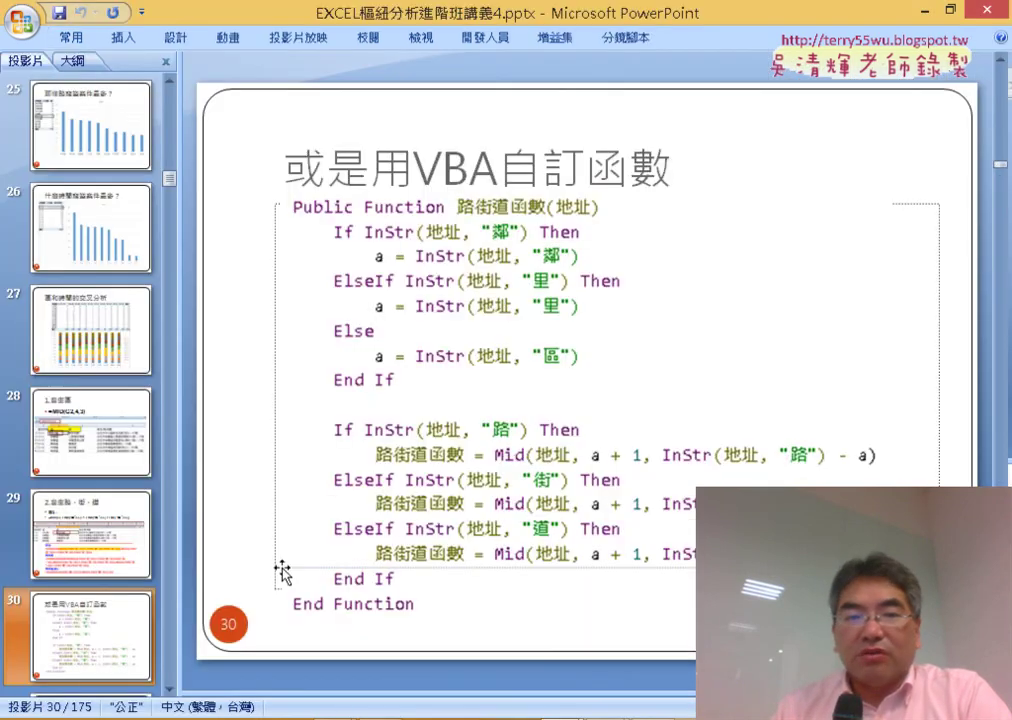
pyautogui.scroll(2, 282, 571)
pyautogui.scroll(1, 282, 571)
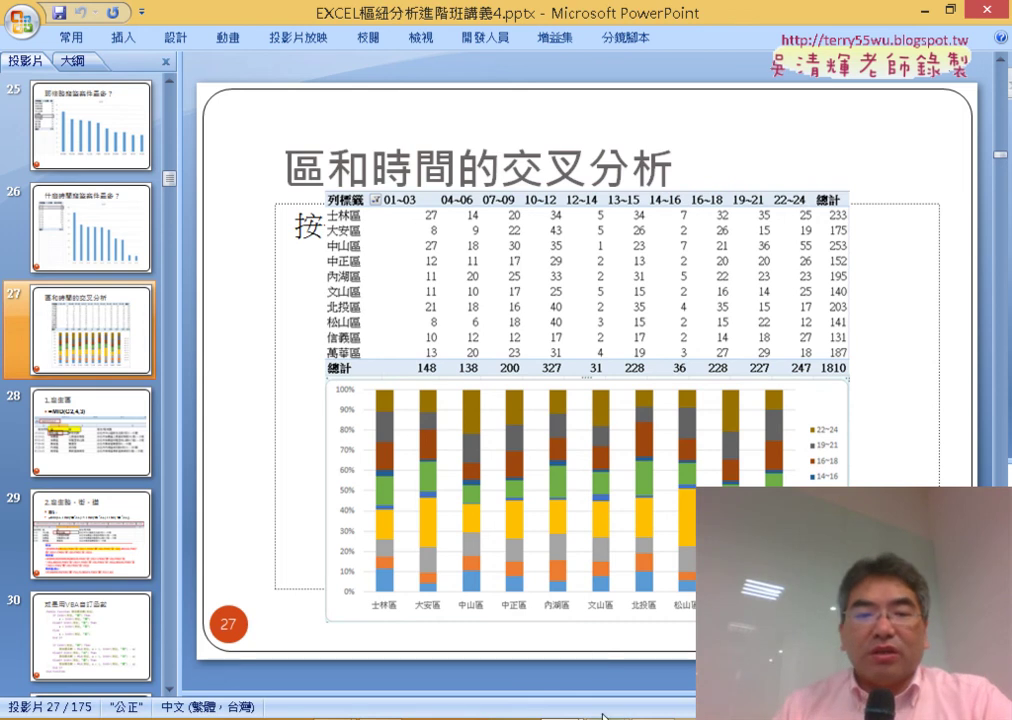
pyautogui.click(548, 641)
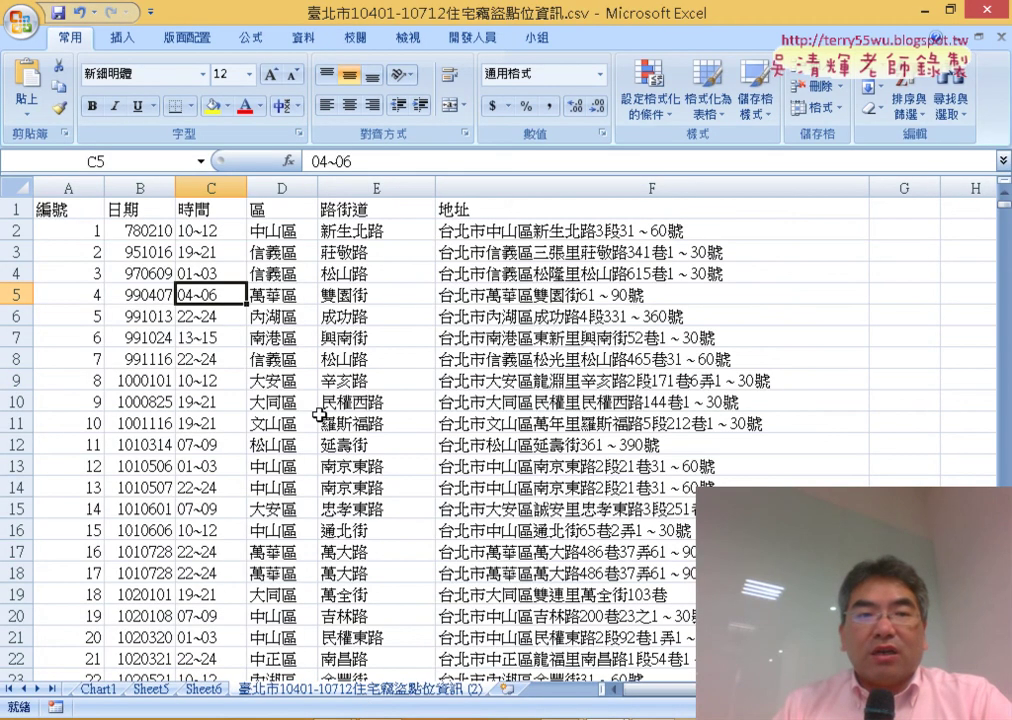
# - Build a new-sheet pivot table with 區 as rows, 時間 as columns and count of 區 as values
pyautogui.click(123, 37)
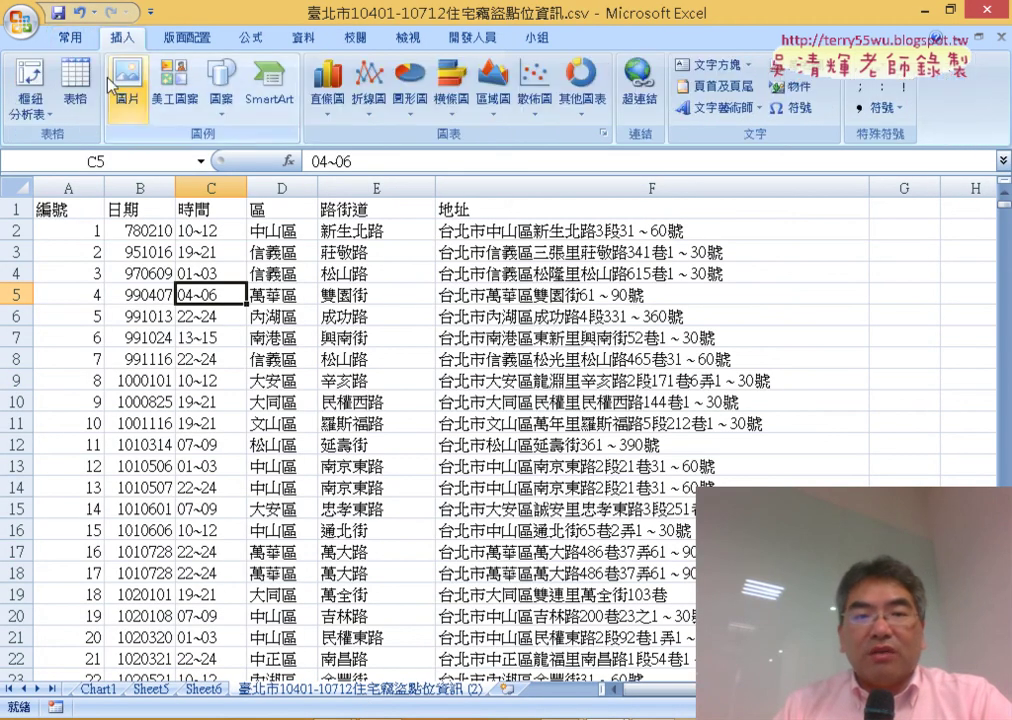
pyautogui.click(35, 113)
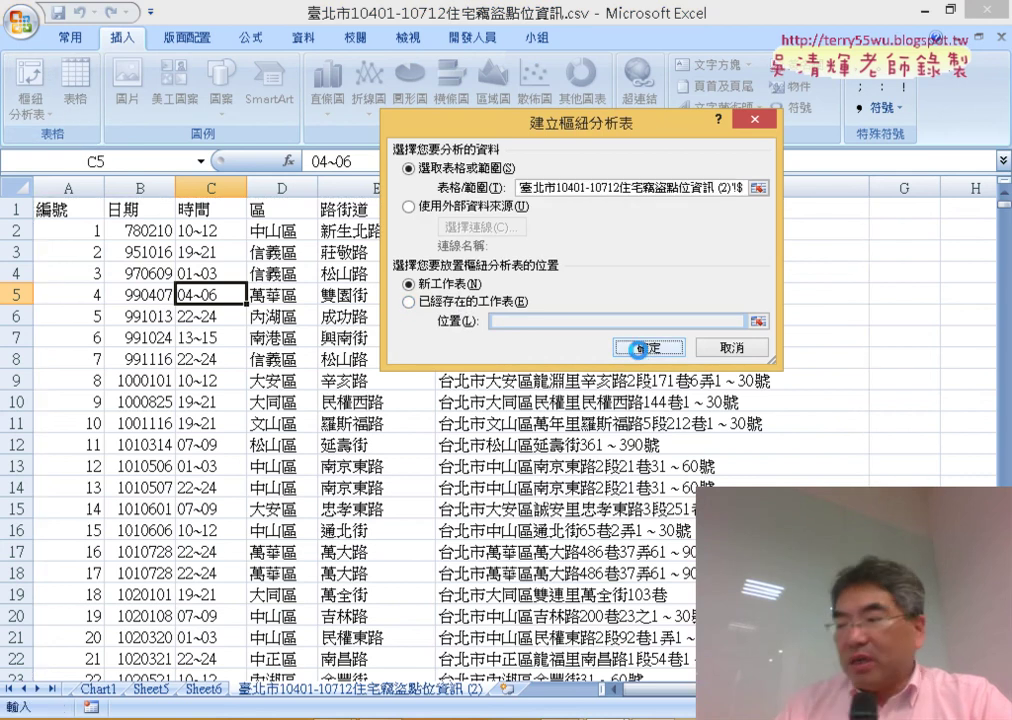
pyautogui.click(640, 348)
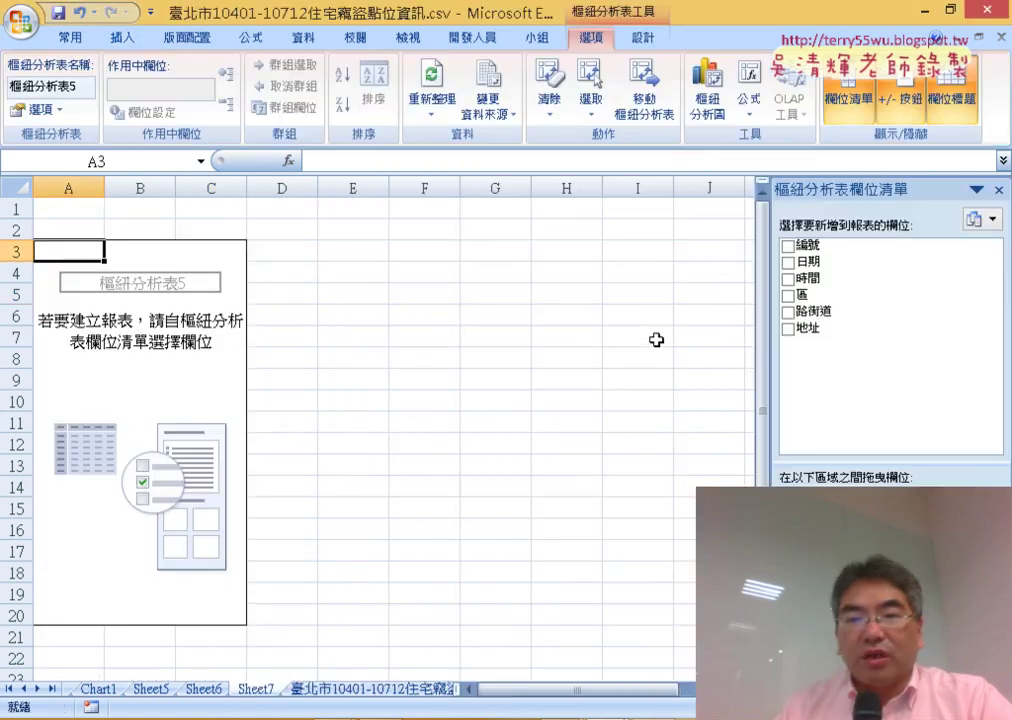
pyautogui.click(805, 296)
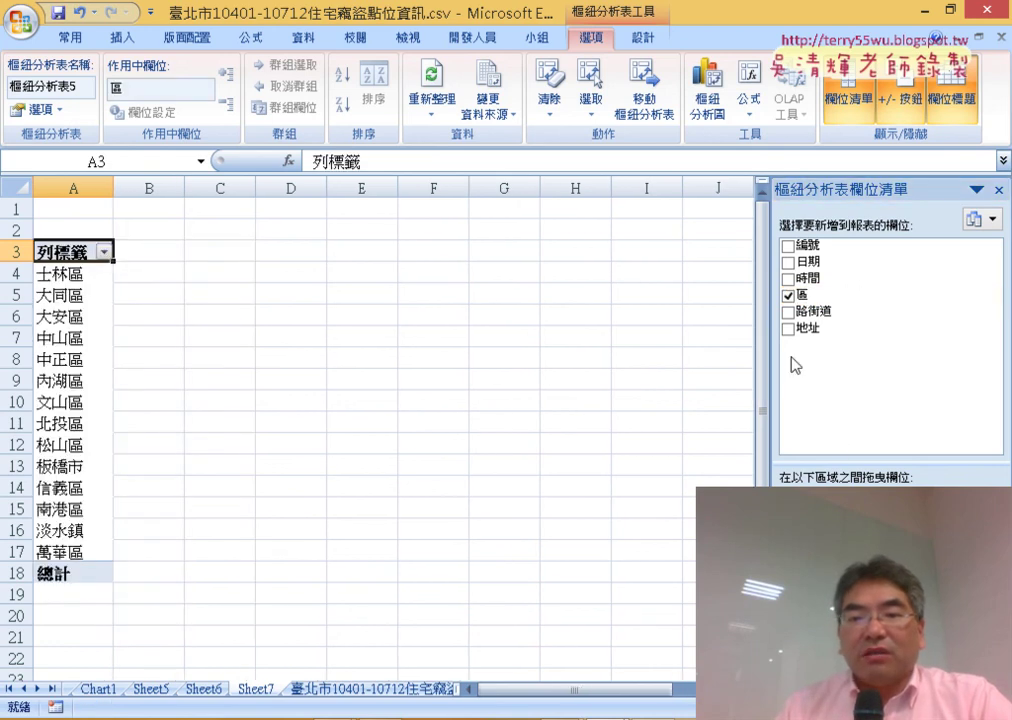
pyautogui.moveTo(807, 278); pyautogui.dragTo(949, 463)
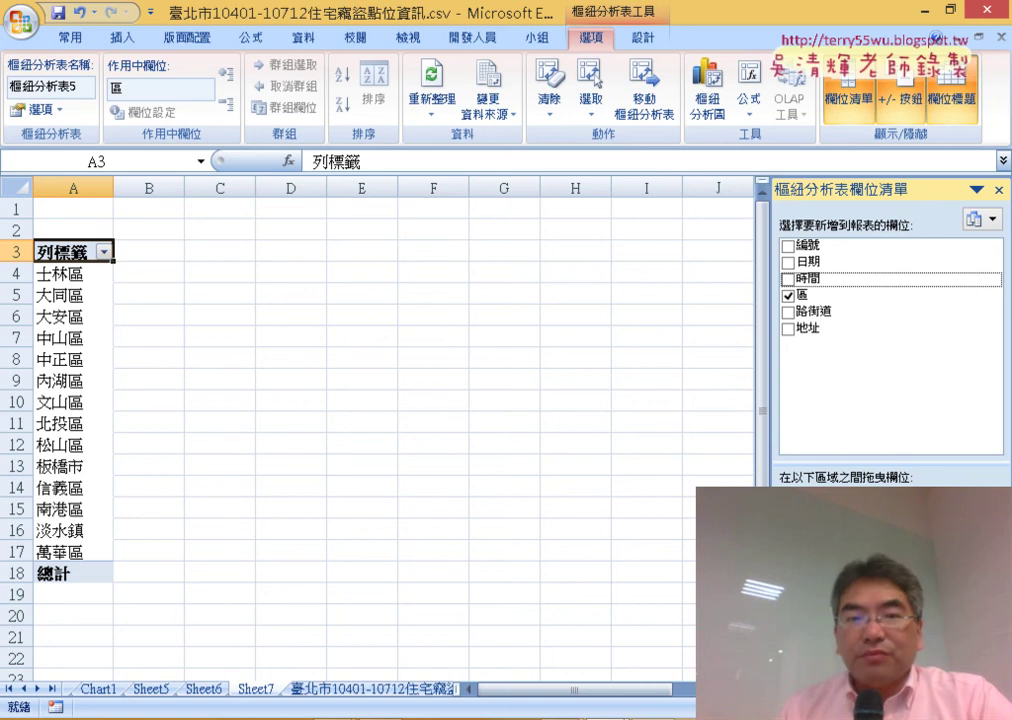
pyautogui.moveTo(949, 463); pyautogui.dragTo(940, 540)
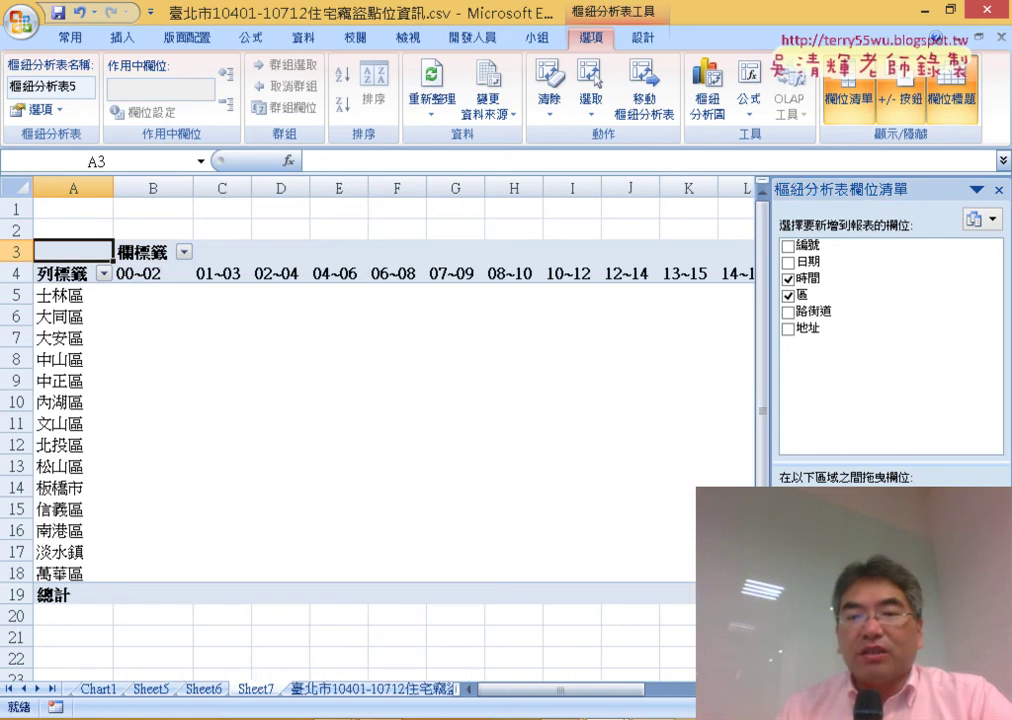
pyautogui.moveTo(802, 295); pyautogui.dragTo(835, 327)
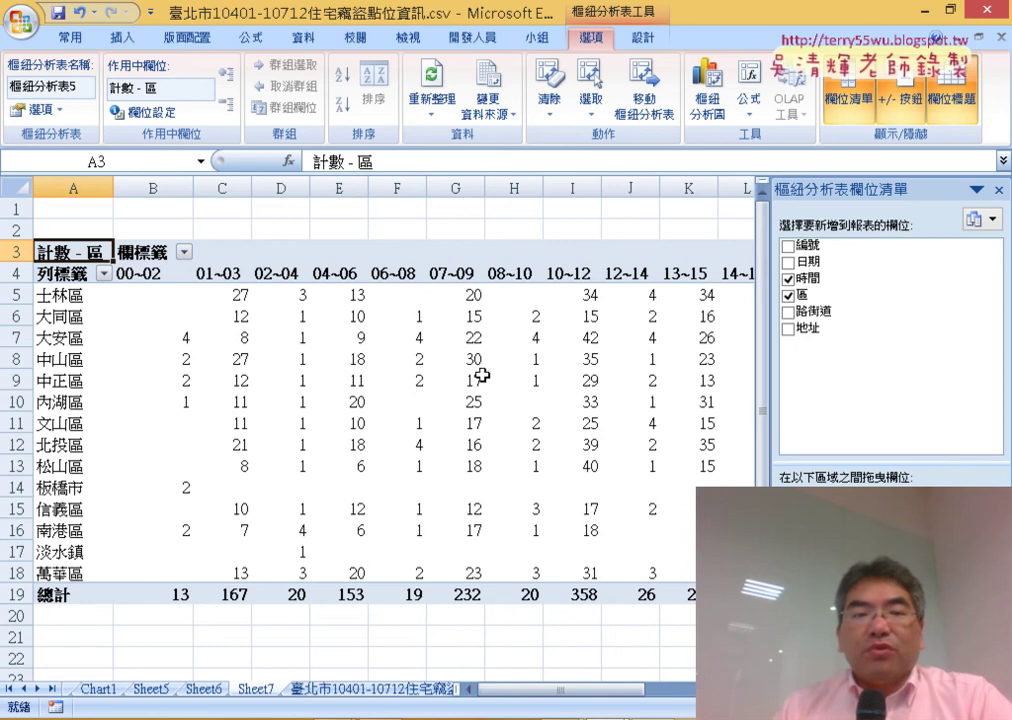
pyautogui.moveTo(474, 380)
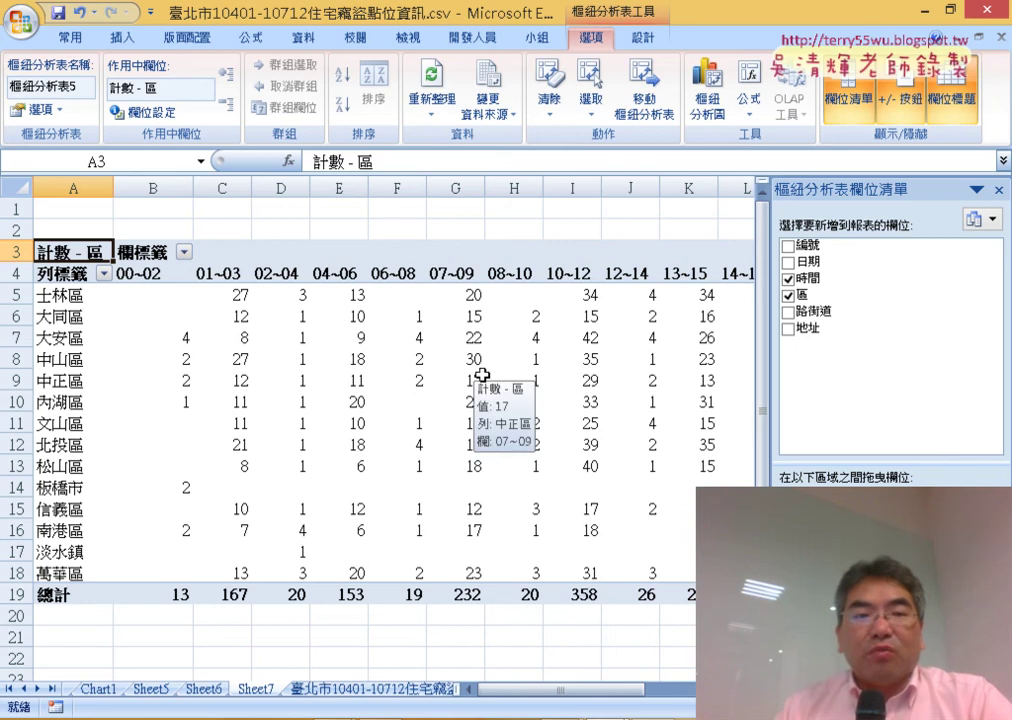
pyautogui.click(173, 298)
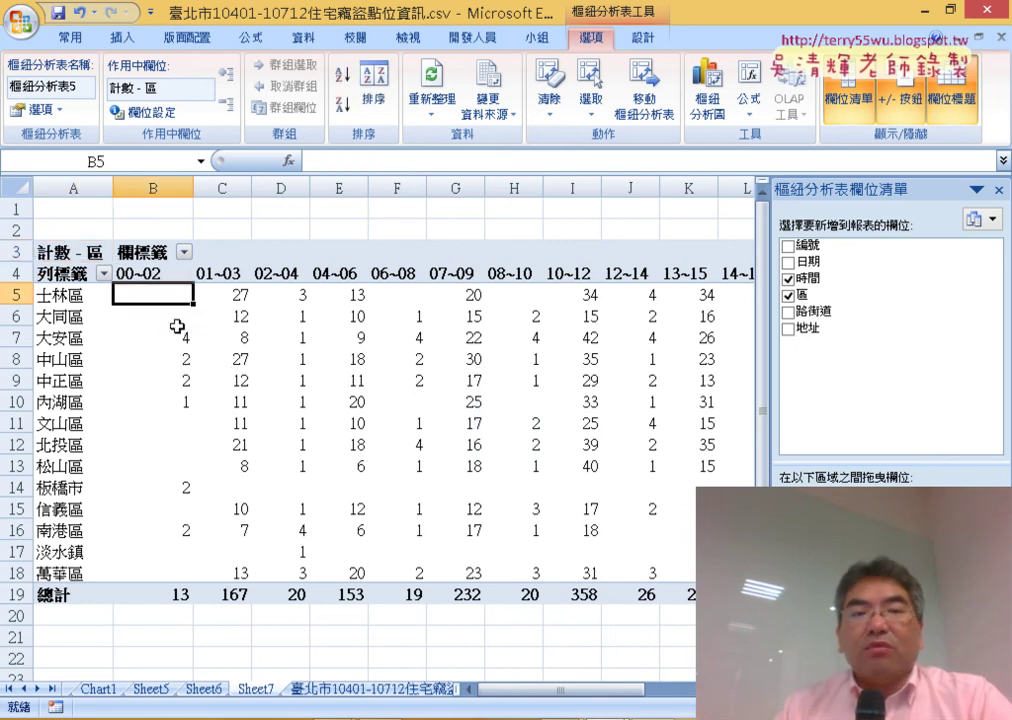
pyautogui.click(177, 330)
pyautogui.click(177, 318)
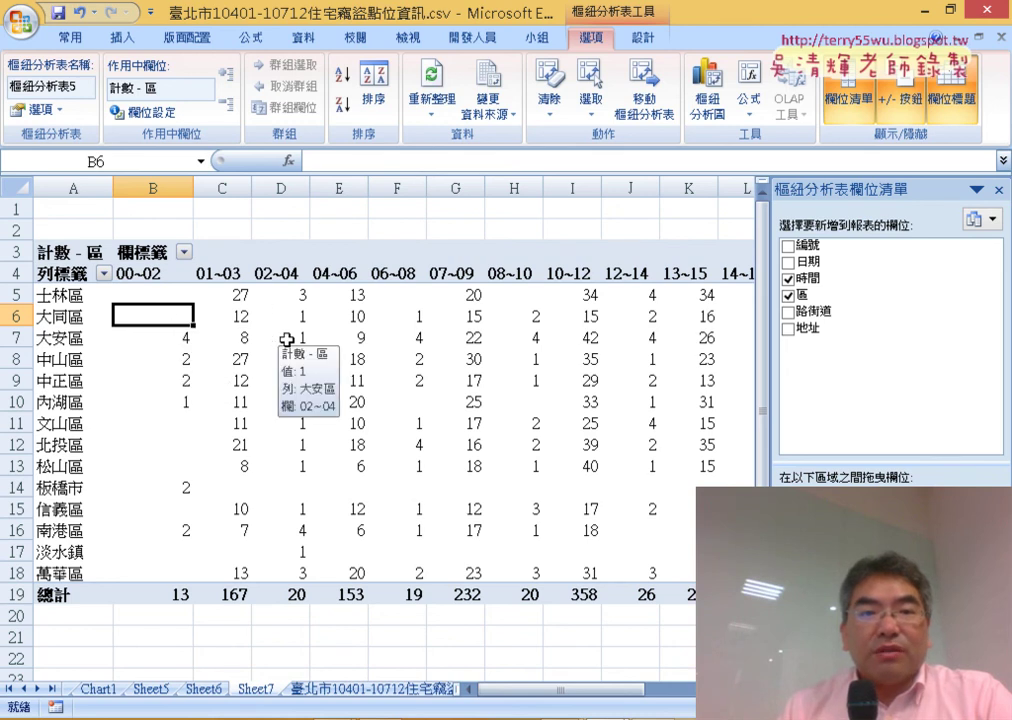
pyautogui.click(179, 293)
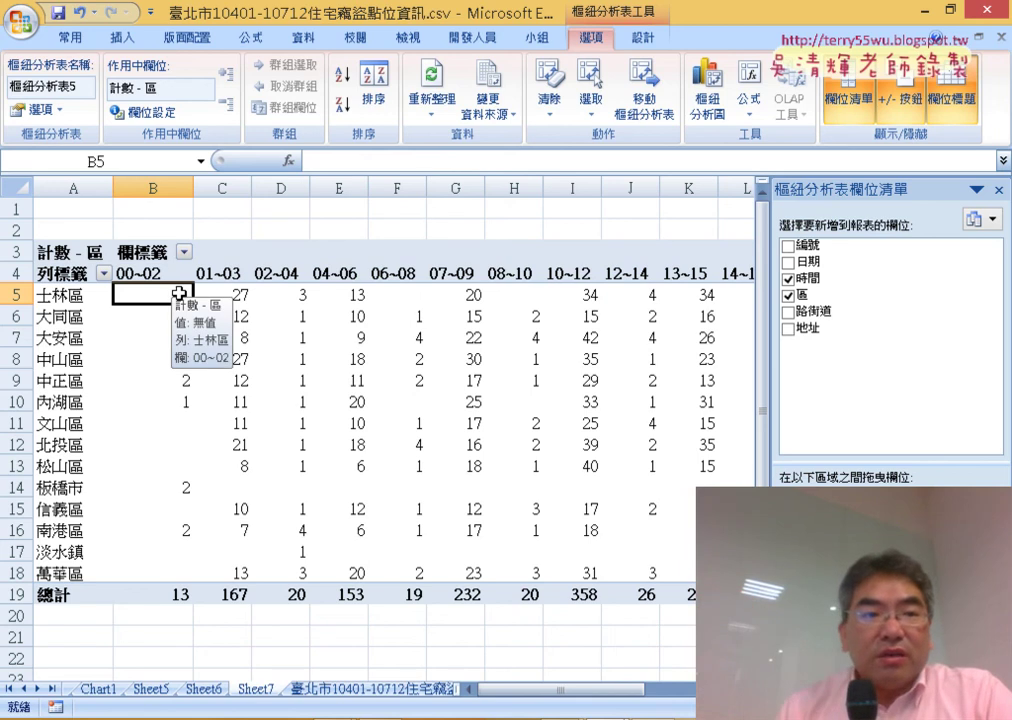
pyautogui.click(46, 116)
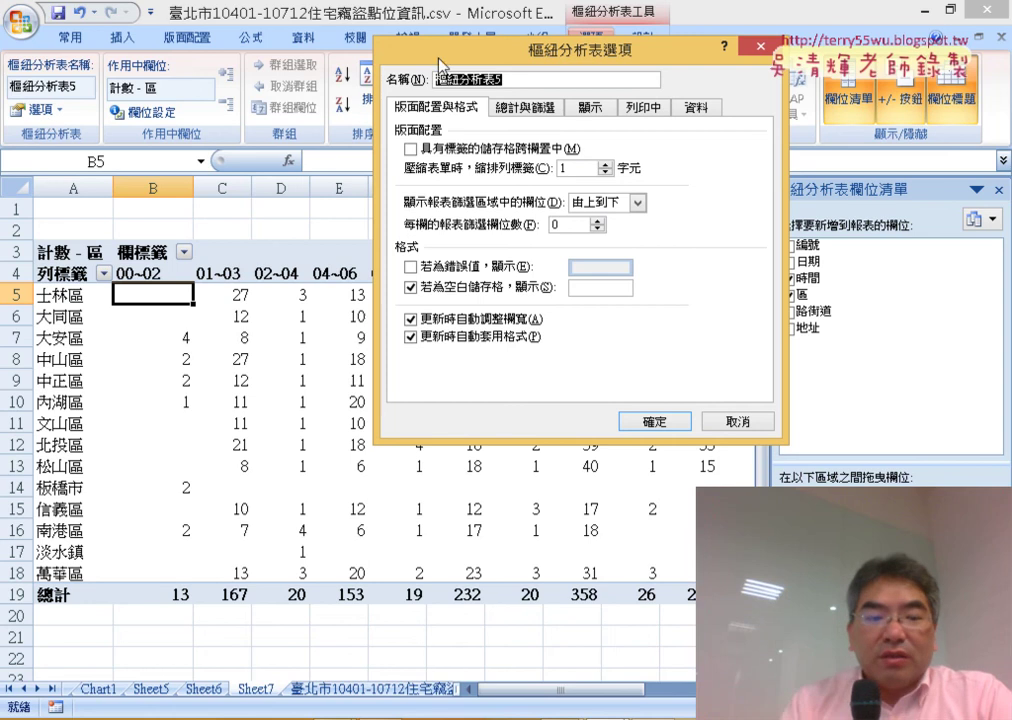
# - Move the PivotTable Options dialog aside and mark the blank B5 cell with red annotations
pyautogui.moveTo(454, 62); pyautogui.dragTo(513, 183)
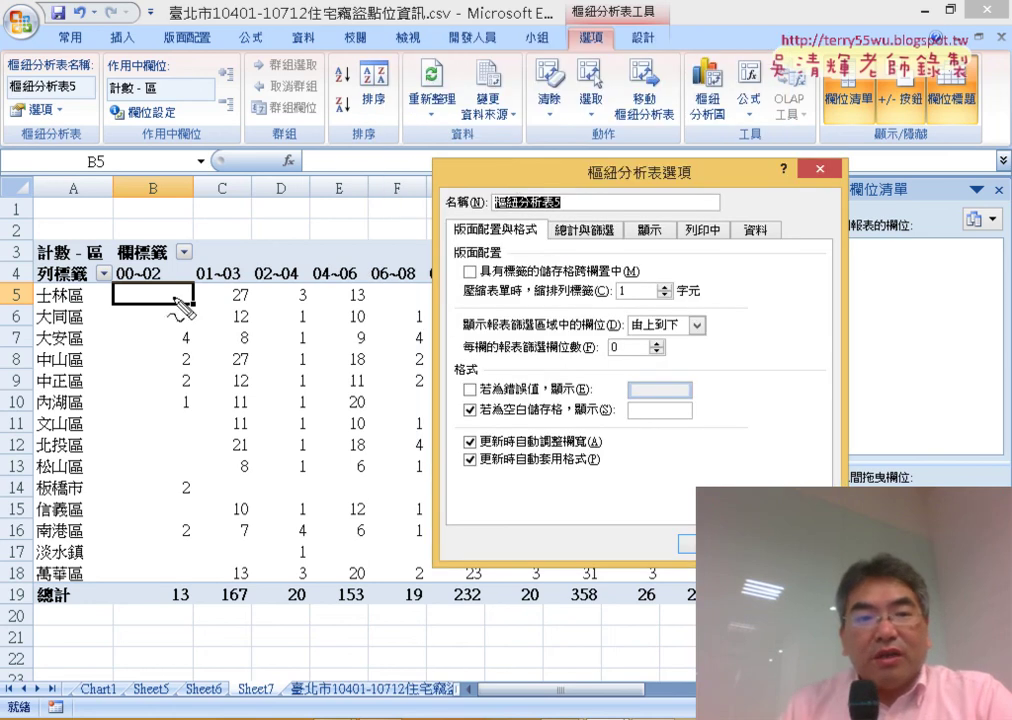
pyautogui.moveTo(172, 289); pyautogui.dragTo(168, 308)
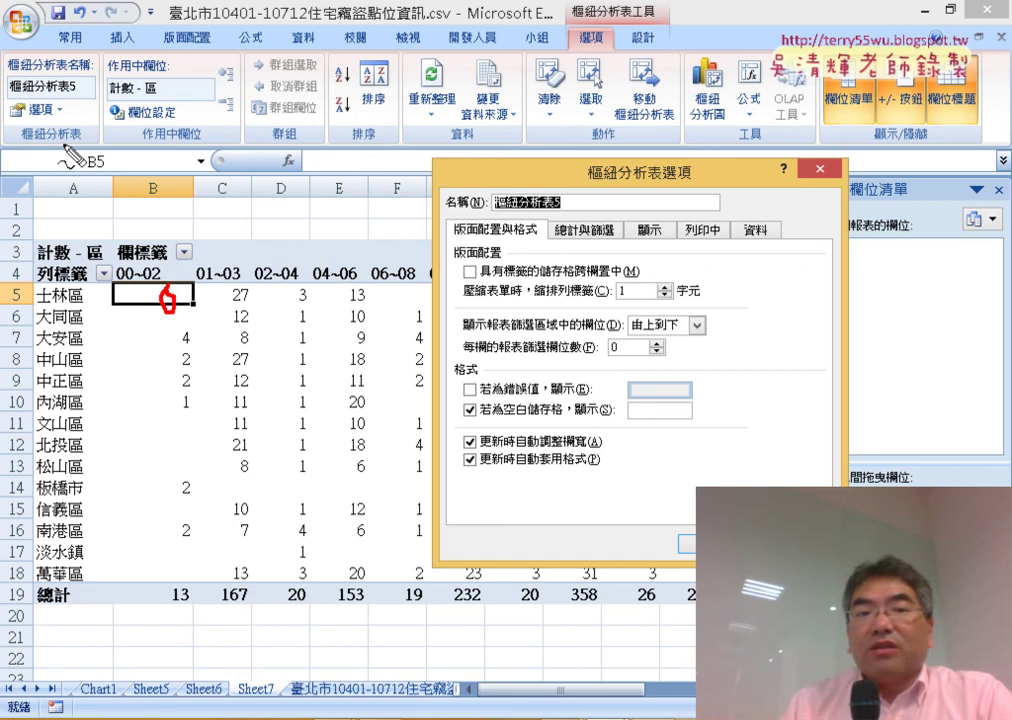
pyautogui.moveTo(48, 122); pyautogui.dragTo(40, 126)
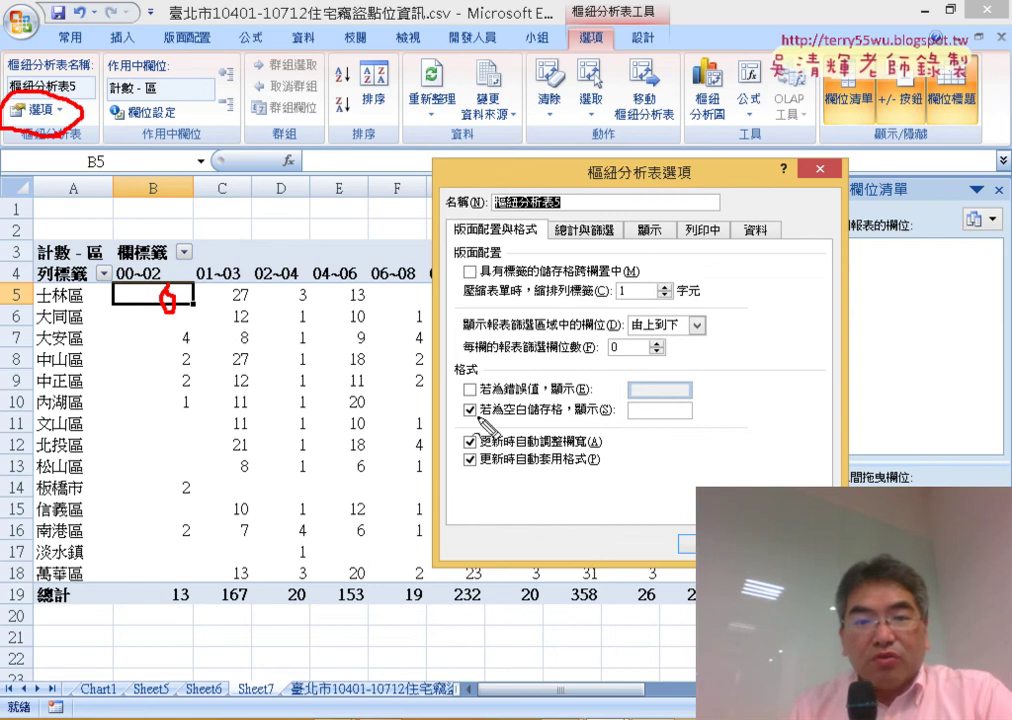
pyautogui.moveTo(467, 430)
pyautogui.mouseDown()
pyautogui.moveTo(615, 428)
pyautogui.moveTo(640, 408)
pyautogui.mouseUp()
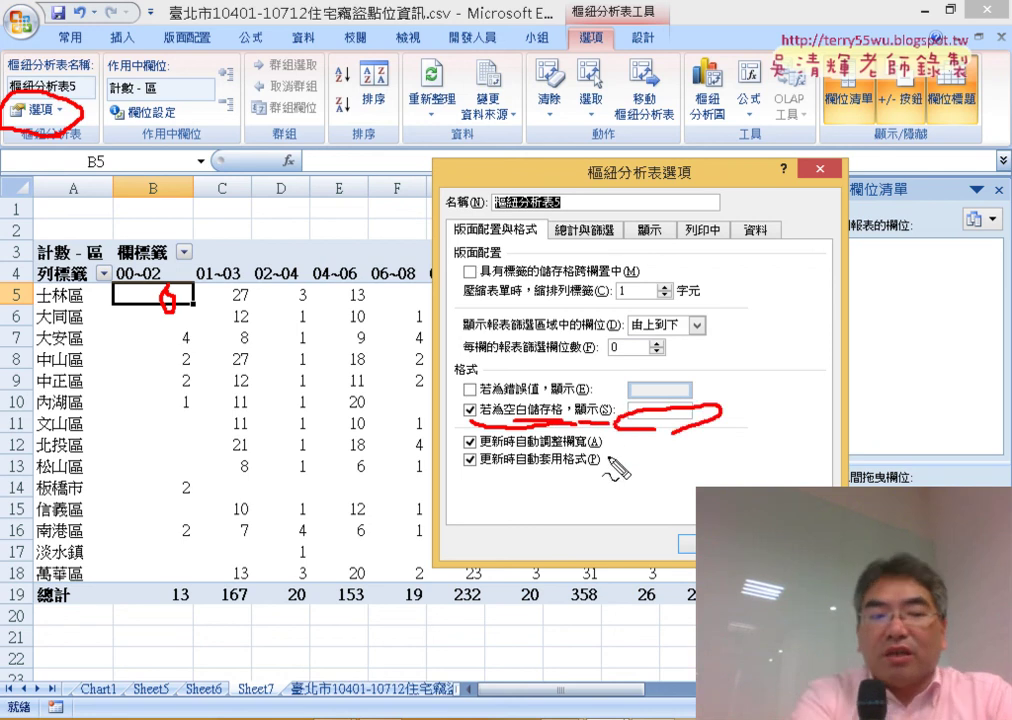
# - Enter 0 as the value for empty cells and apply the options
pyautogui.press('Escape')
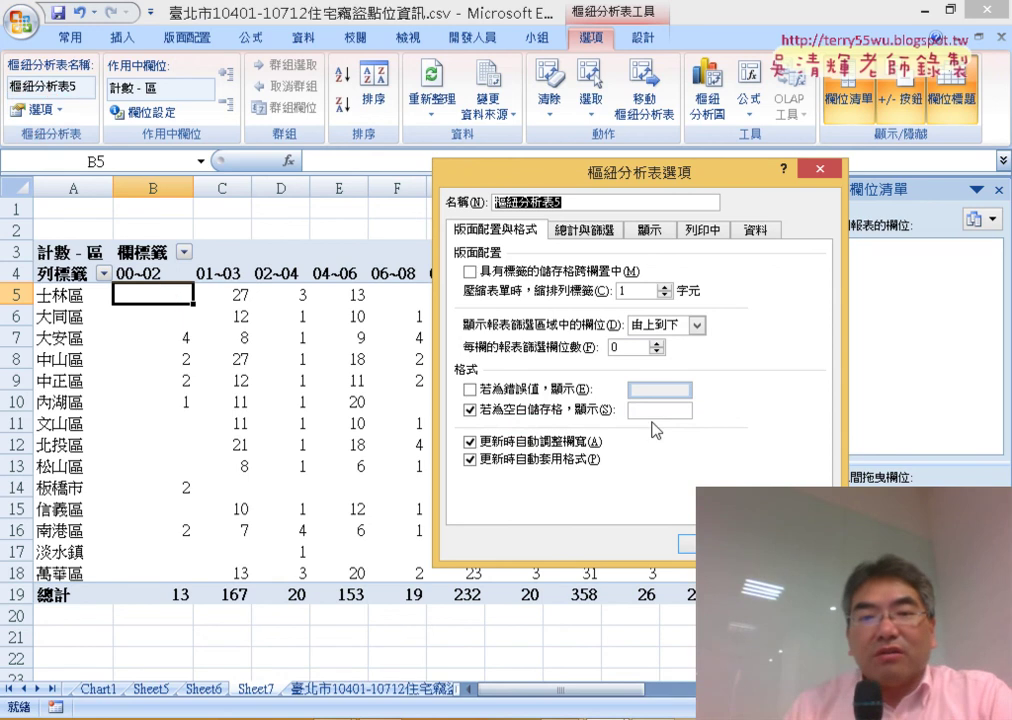
pyautogui.click(661, 411)
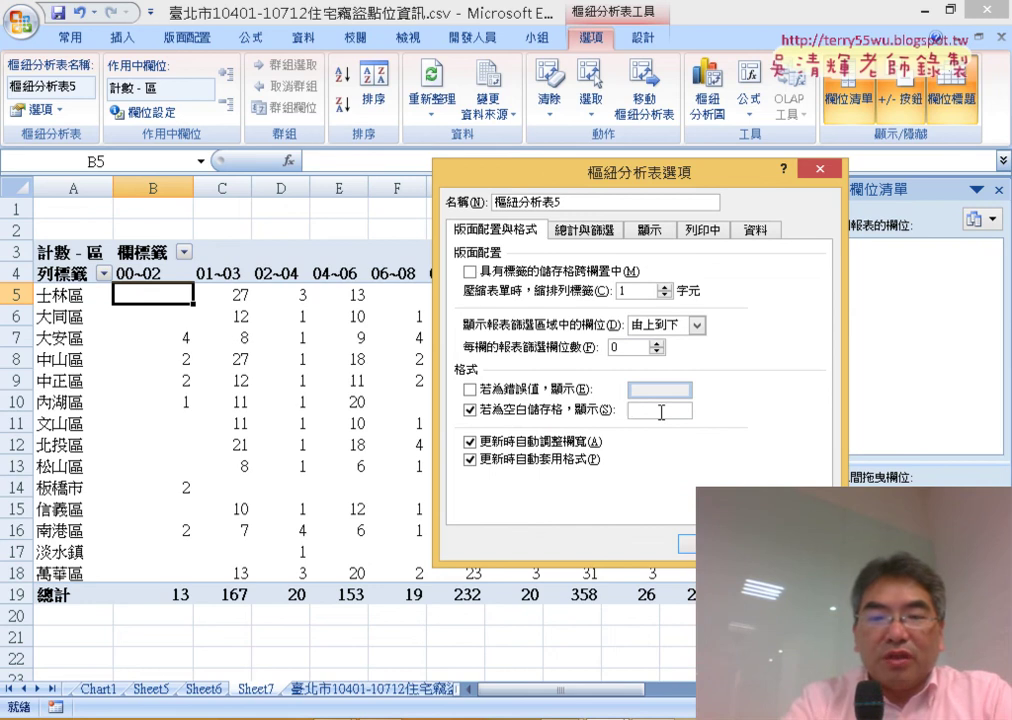
pyautogui.write('0')
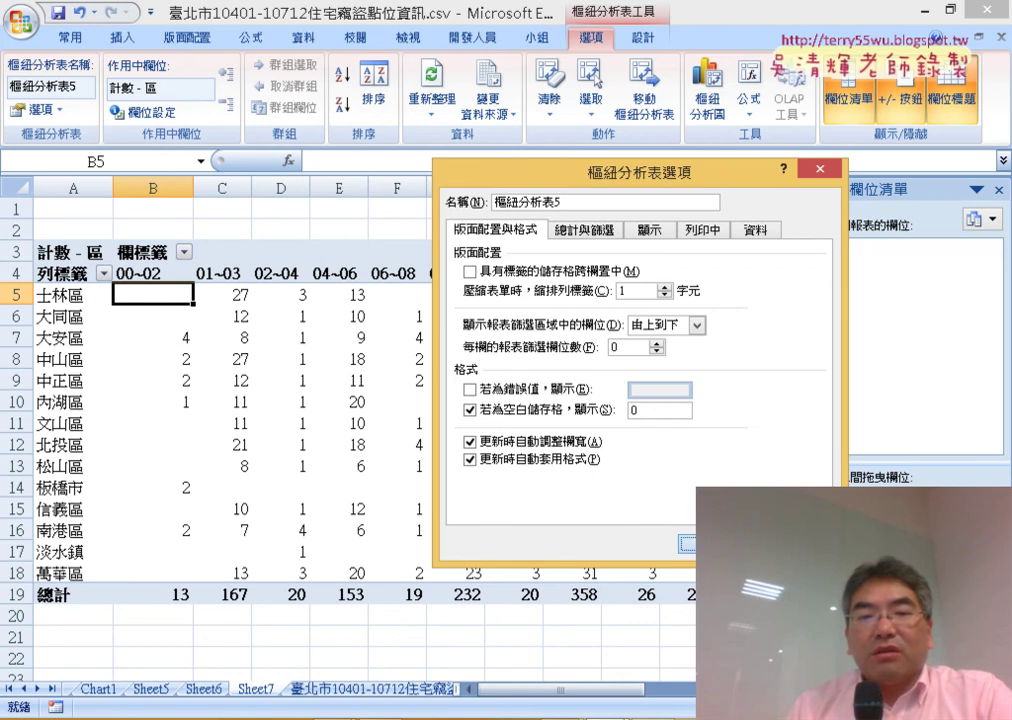
pyautogui.click(705, 543)
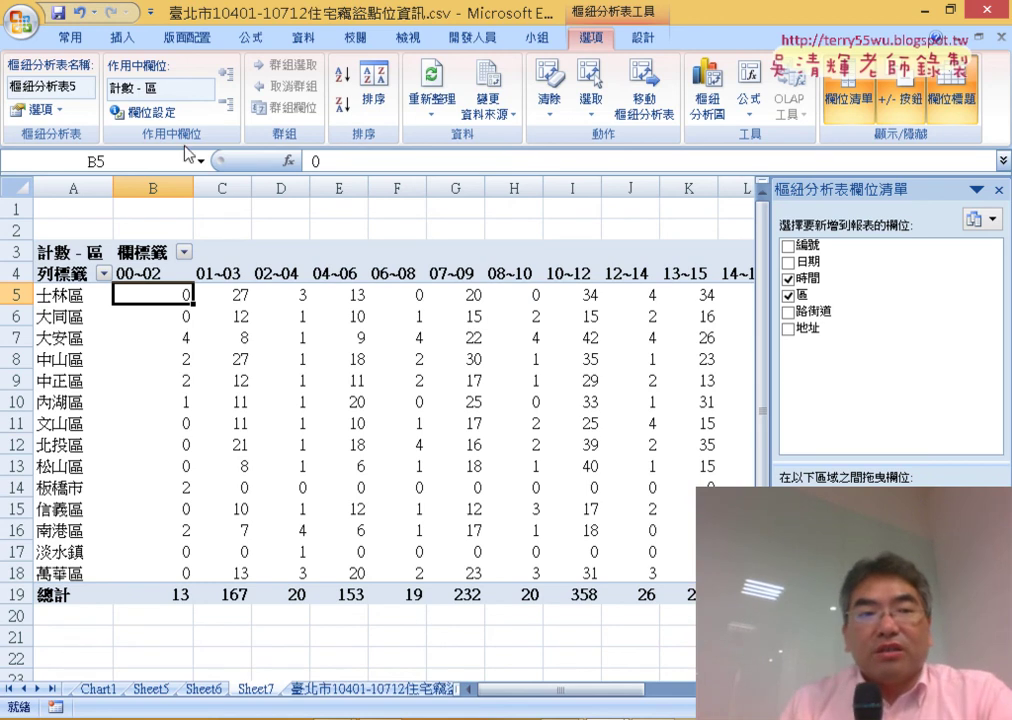
# - Reopen PivotTable Options to confirm the empty-cell value 0, then close it
pyautogui.click(35, 109)
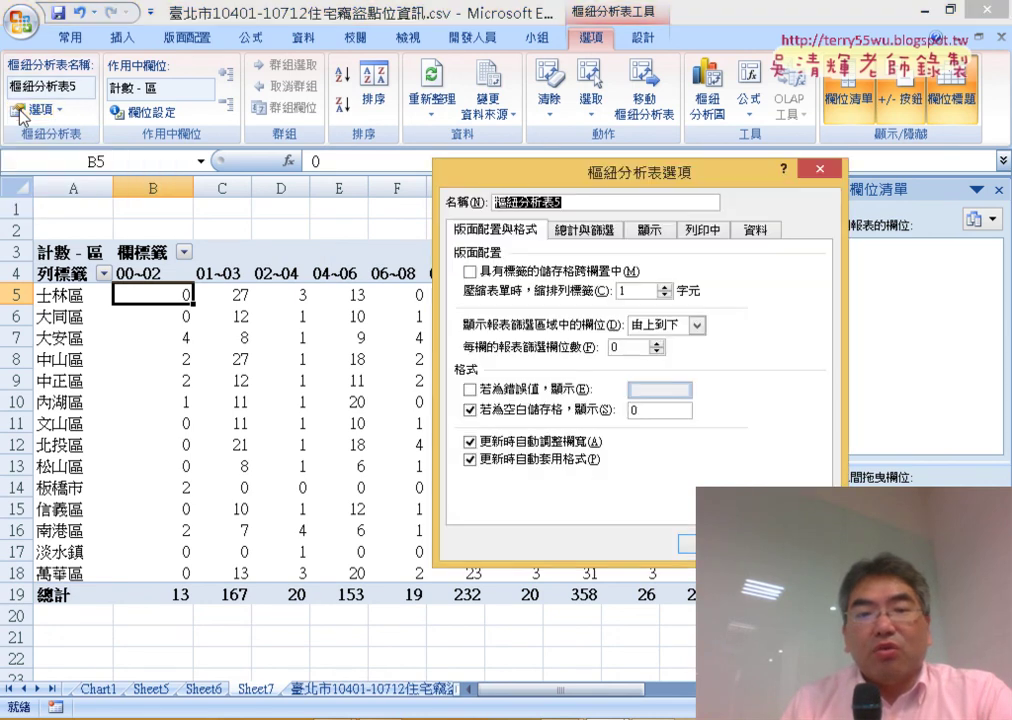
pyautogui.doubleClick(646, 414)
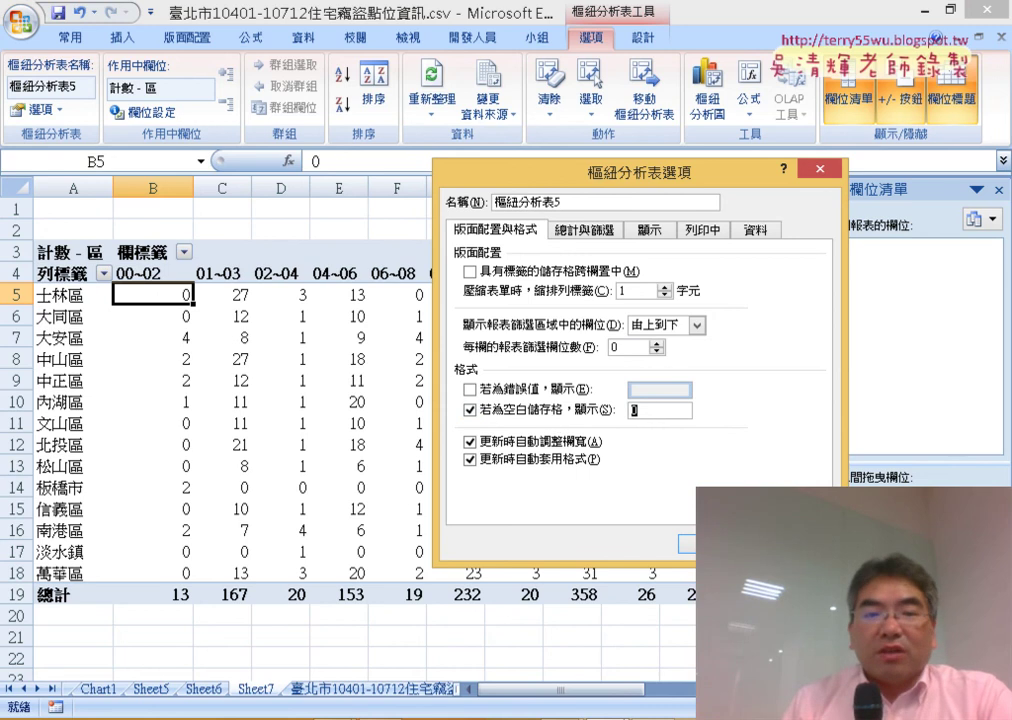
pyautogui.press('Return')
pyautogui.click(440, 421)
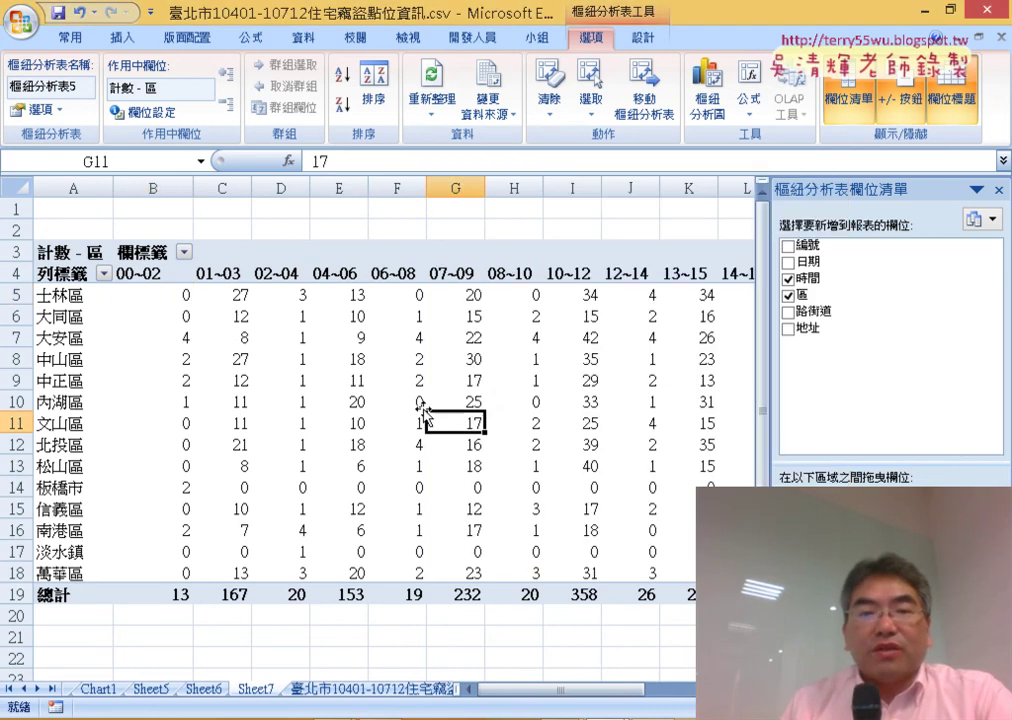
# - Insert a stacked column pivot chart of district counts split by 時間 slot
pyautogui.click(702, 102)
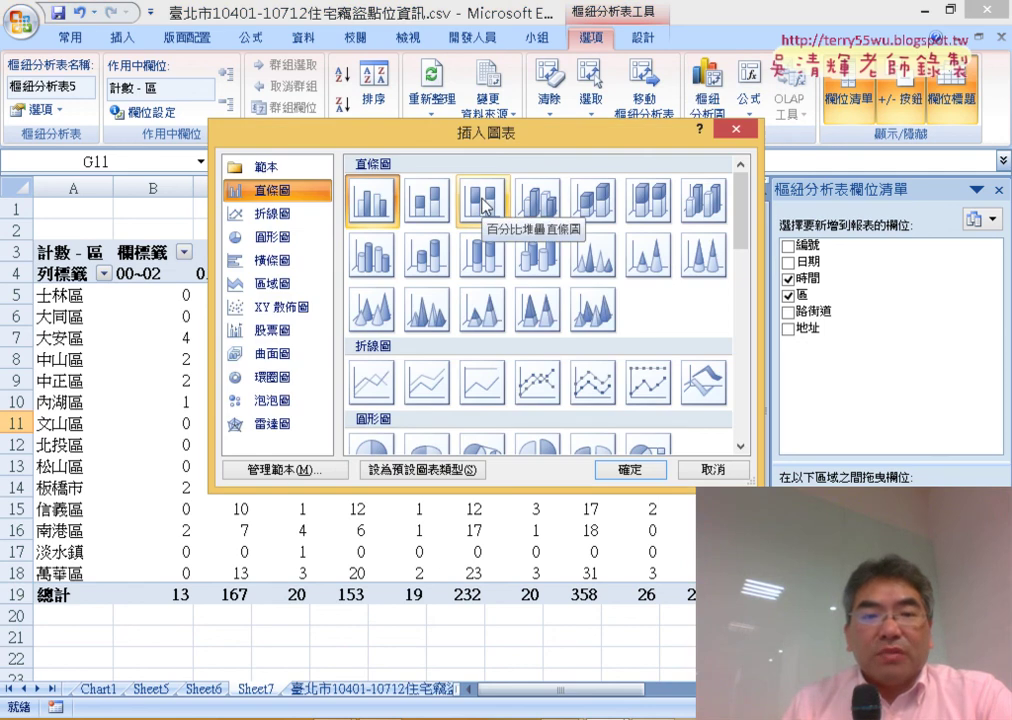
pyautogui.click(428, 205)
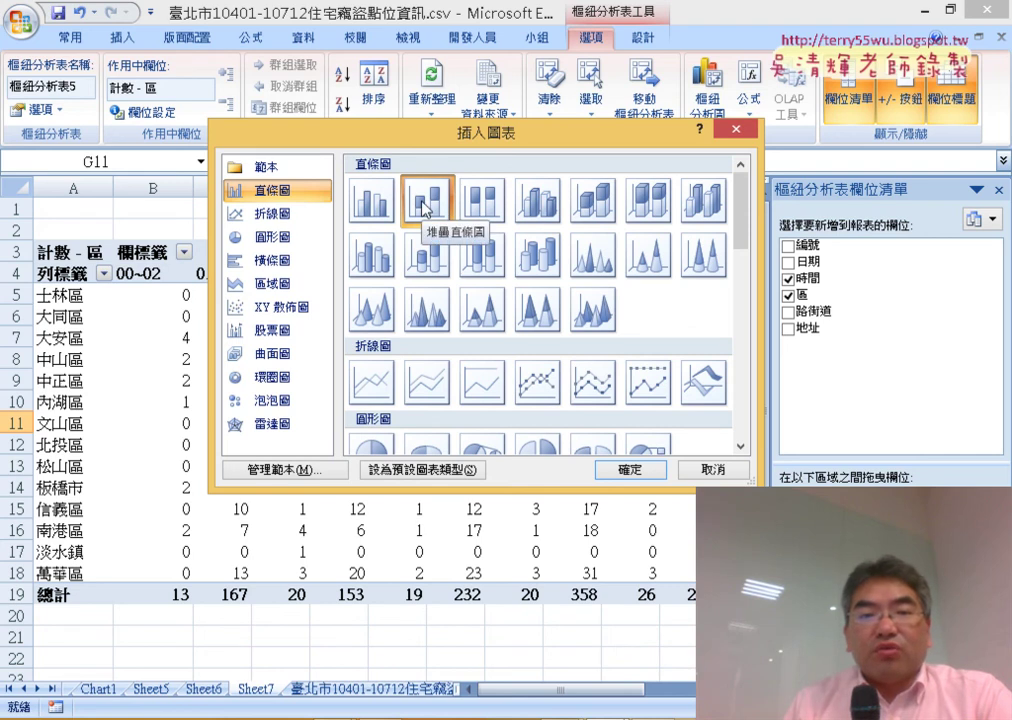
pyautogui.click(478, 207)
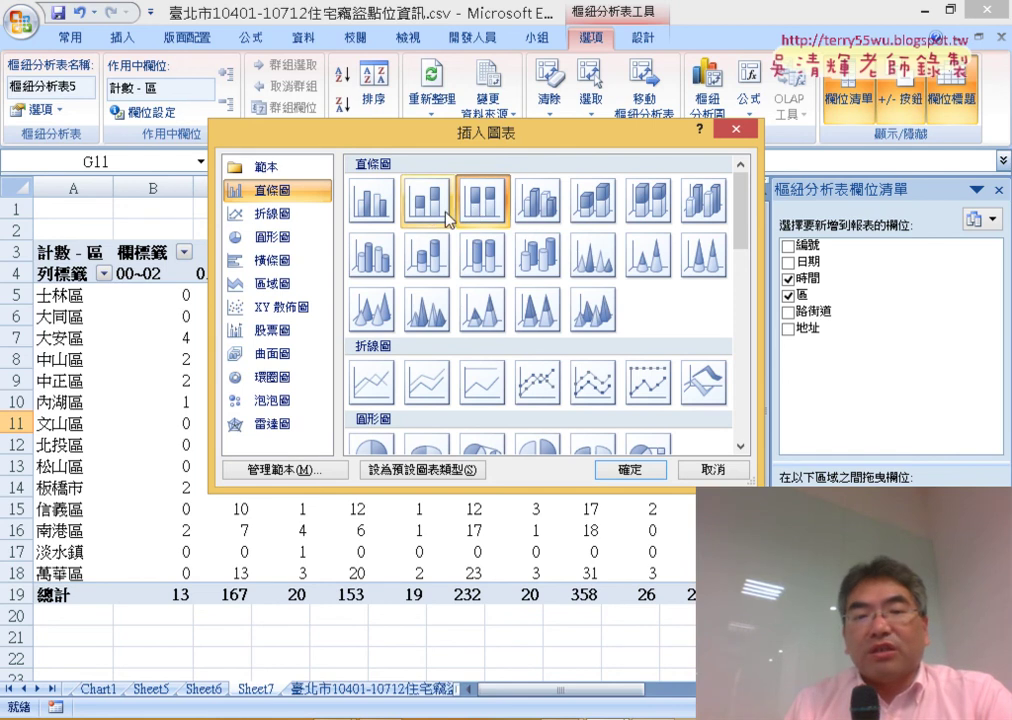
pyautogui.click(434, 214)
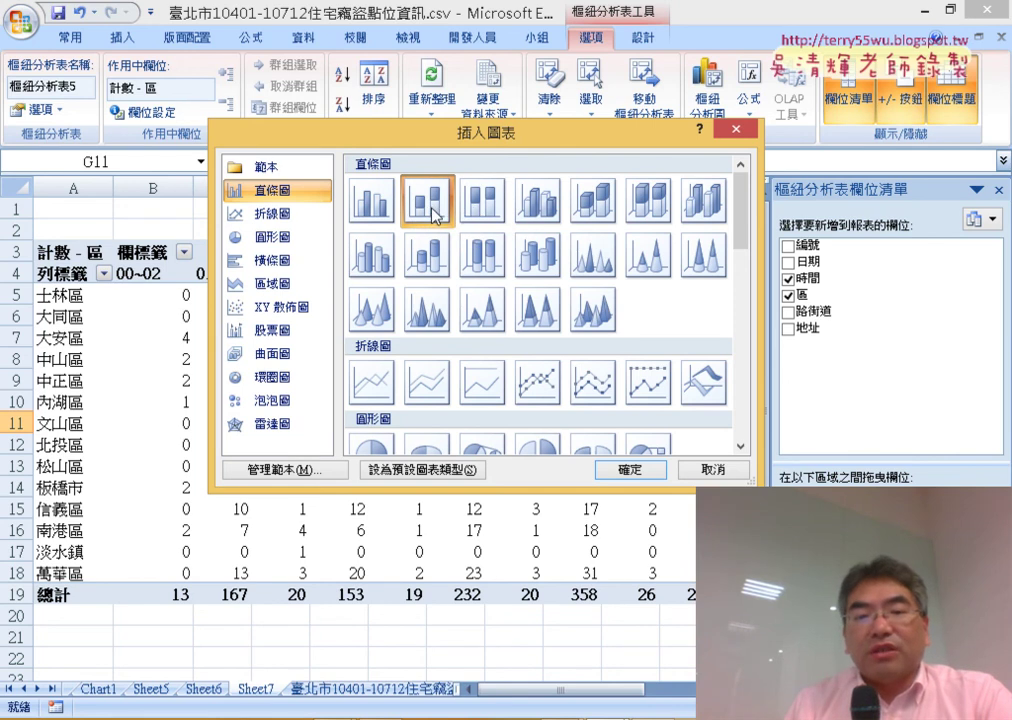
pyautogui.click(628, 470)
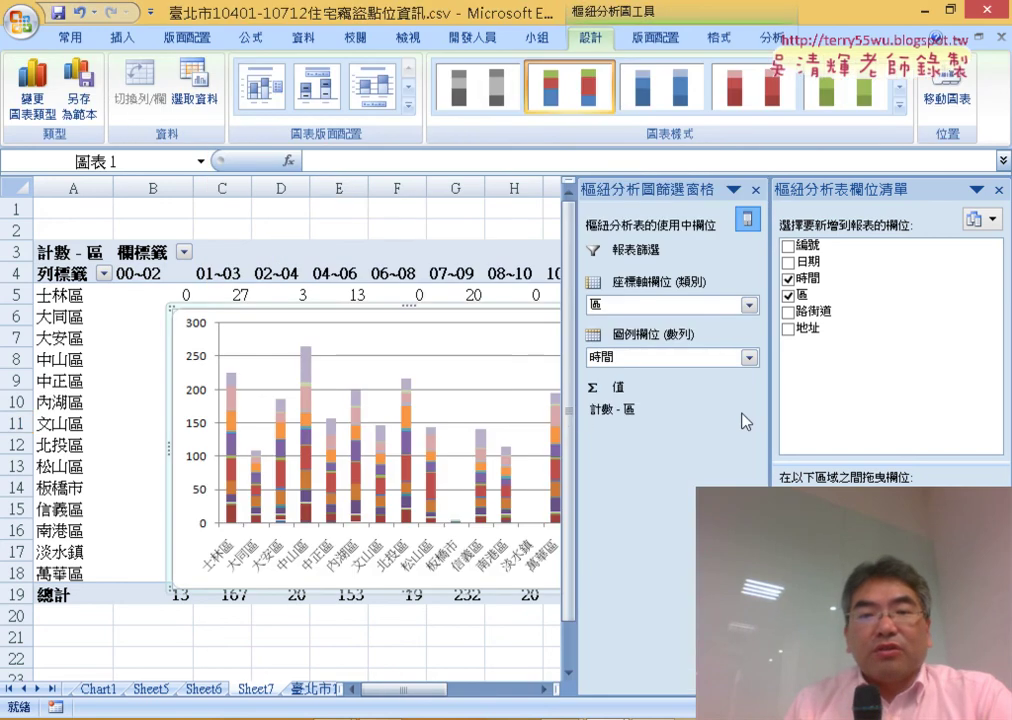
# - Close the PivotChart filter pane and move the chart to a new sheet named Chart2
pyautogui.click(755, 189)
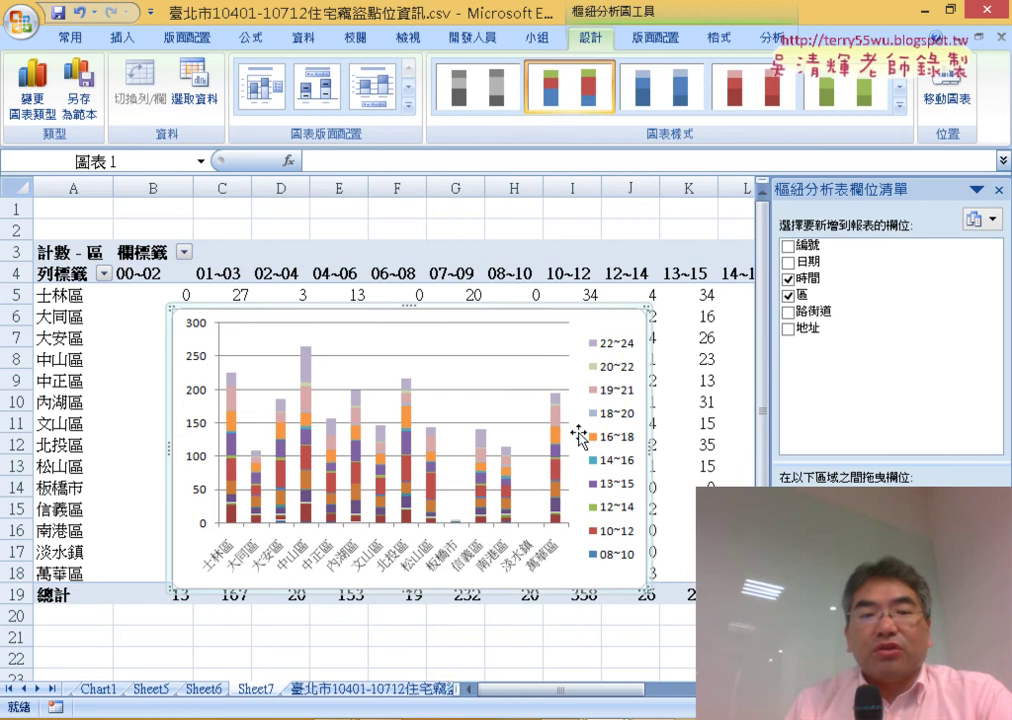
pyautogui.rightClick(505, 318)
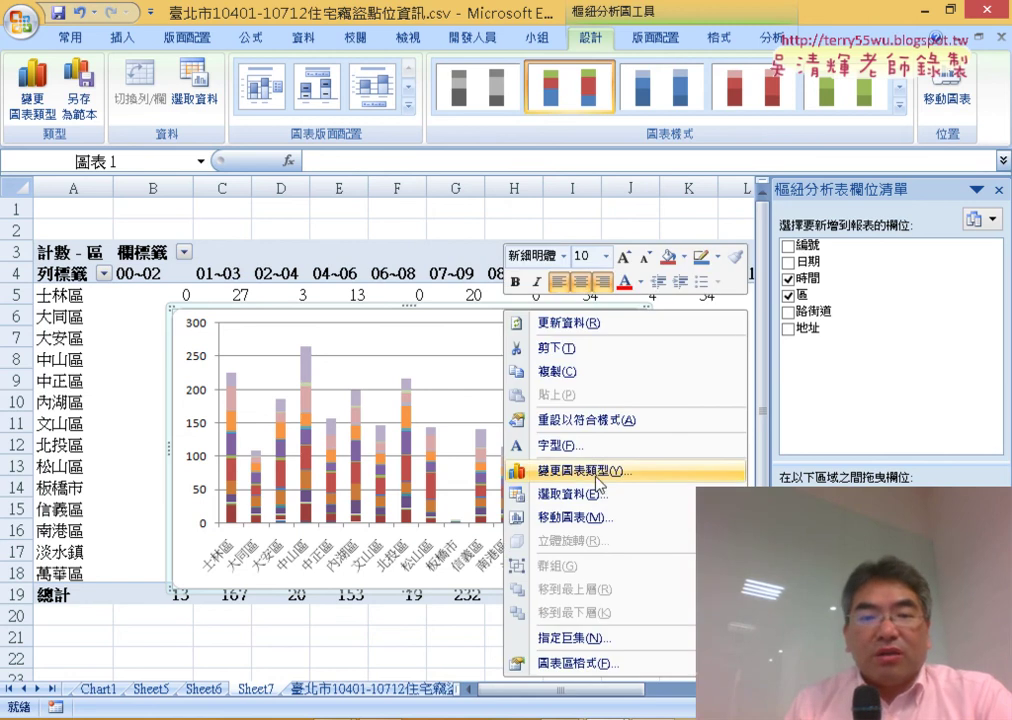
pyautogui.click(602, 518)
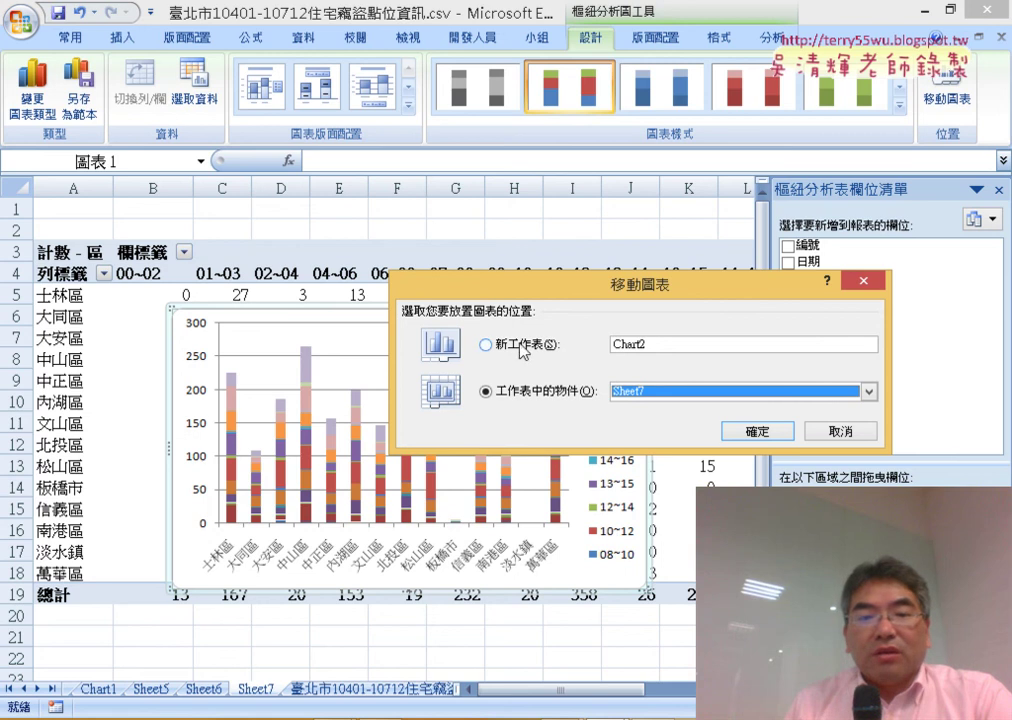
pyautogui.click(487, 344)
pyautogui.click(755, 431)
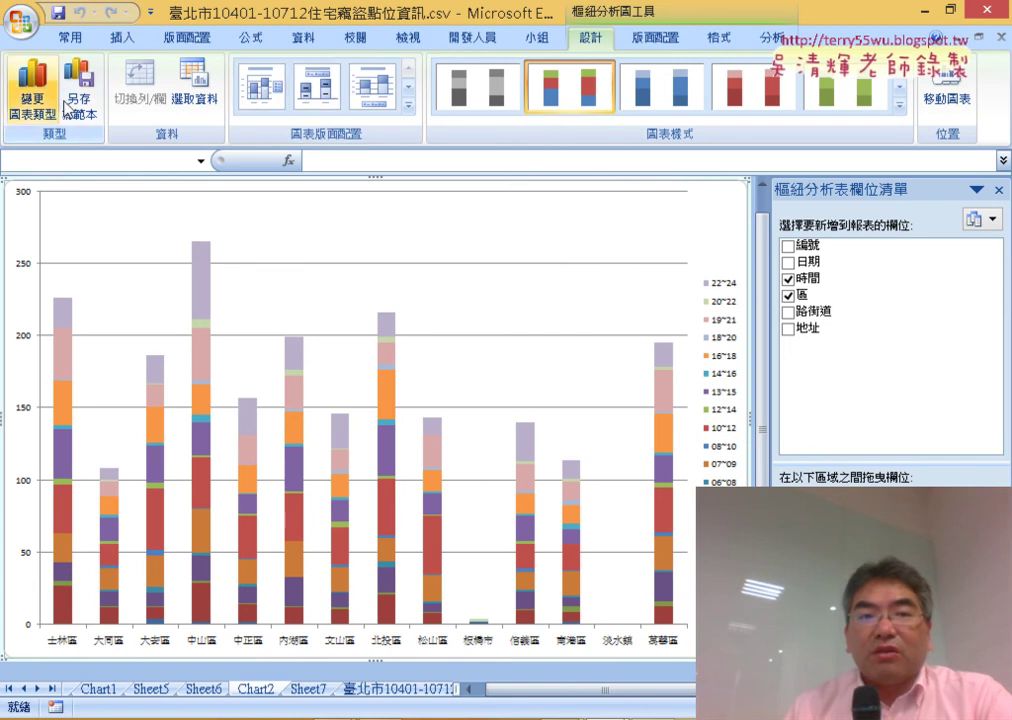
# - Change the Chart2 pivot chart's type to 100% Stacked Column
pyautogui.click(33, 90)
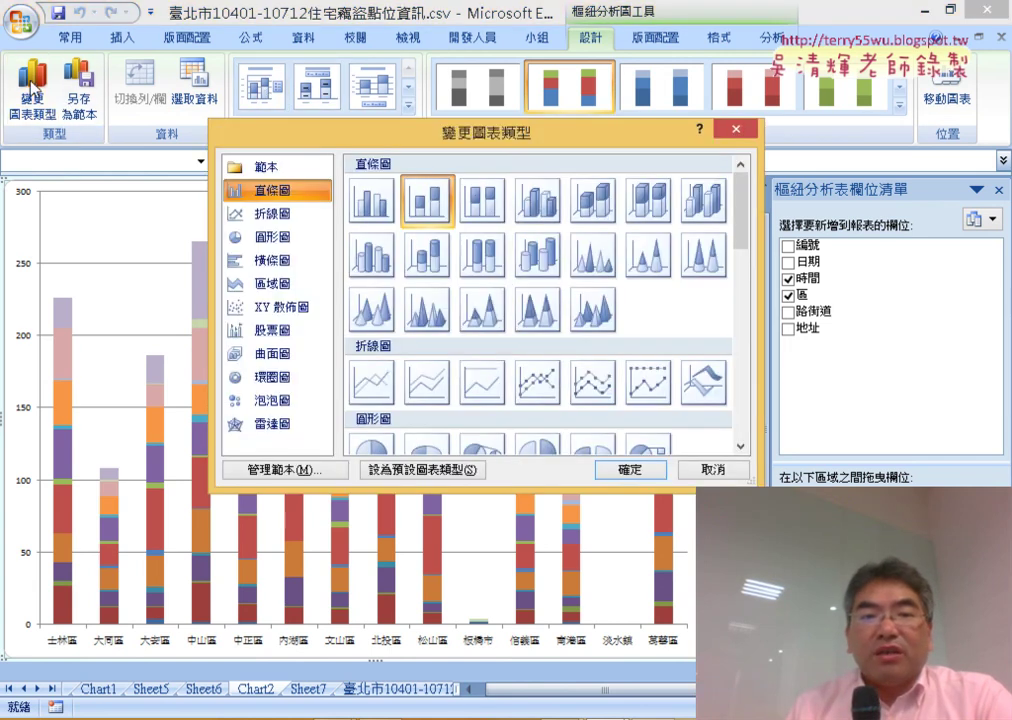
pyautogui.click(483, 208)
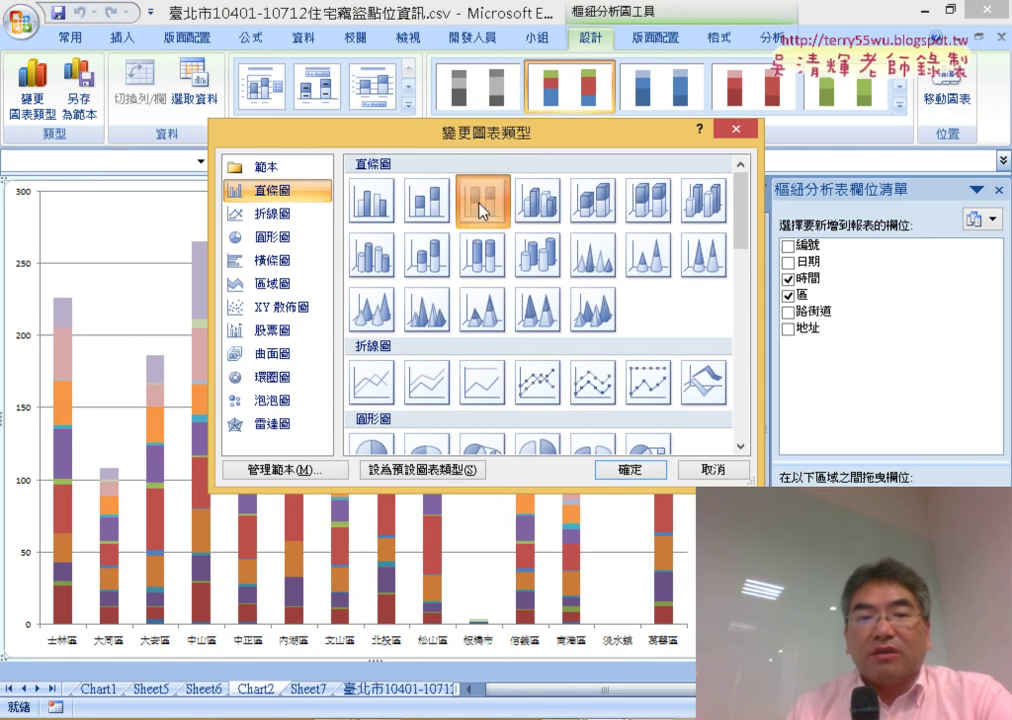
pyautogui.click(429, 218)
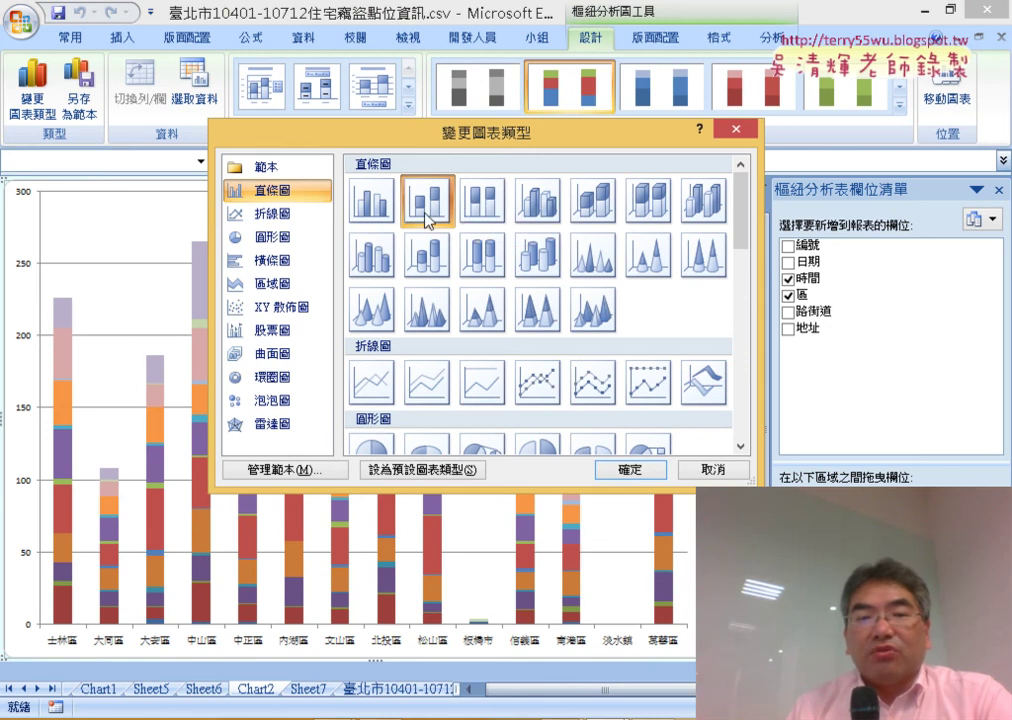
pyautogui.click(485, 208)
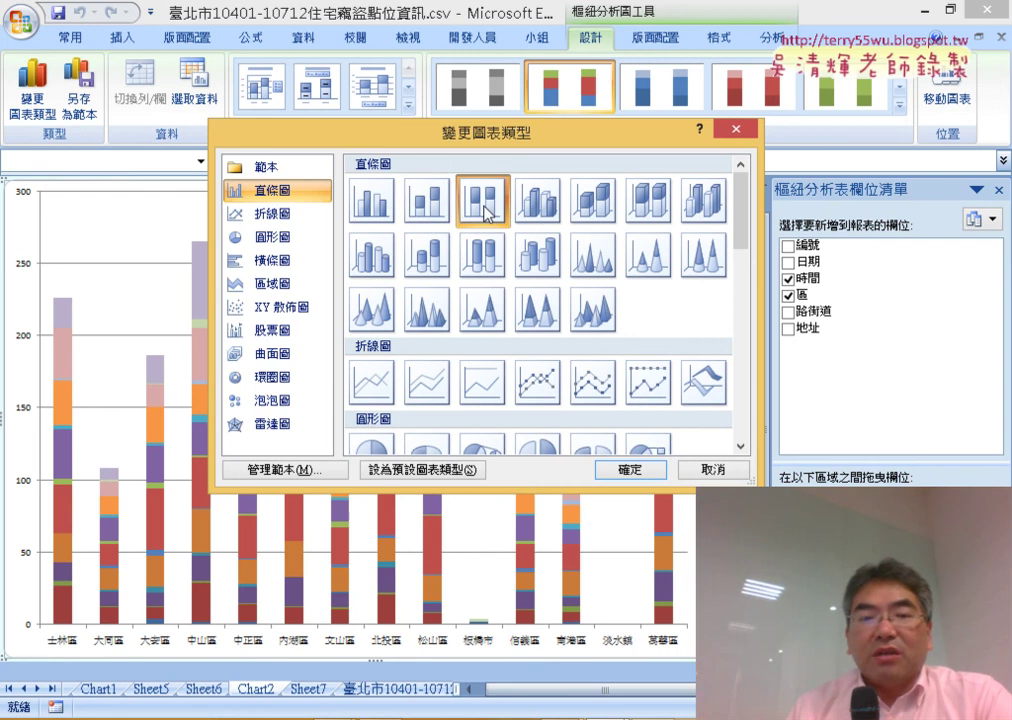
pyautogui.click(643, 482)
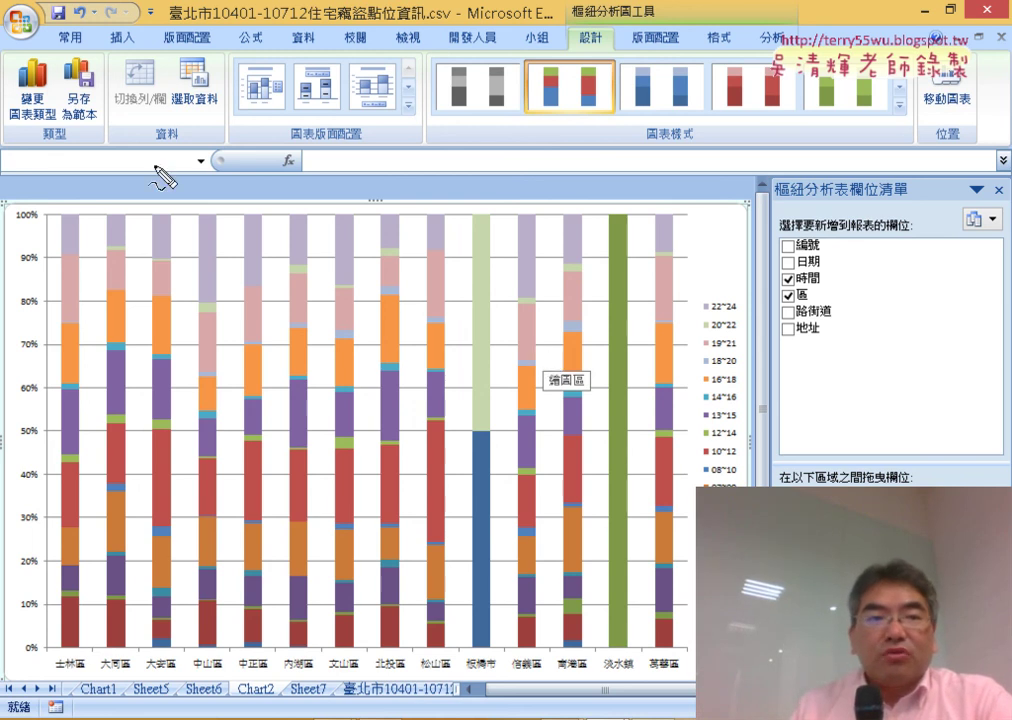
pyautogui.moveTo(48, 127)
pyautogui.mouseDown()
pyautogui.moveTo(24, 125)
pyautogui.moveTo(22, 58)
pyautogui.moveTo(45, 158)
pyautogui.mouseUp()
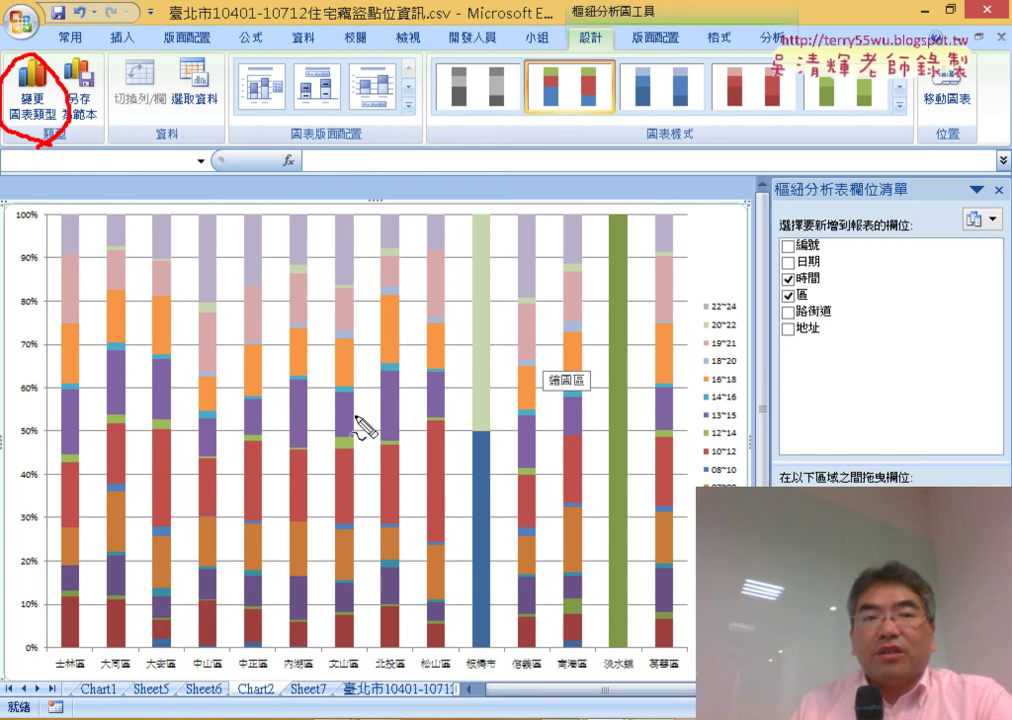
pyautogui.moveTo(361, 425)
pyautogui.mouseDown()
pyautogui.moveTo(95, 140)
pyautogui.moveTo(100, 183)
pyautogui.moveTo(155, 142)
pyautogui.mouseUp()
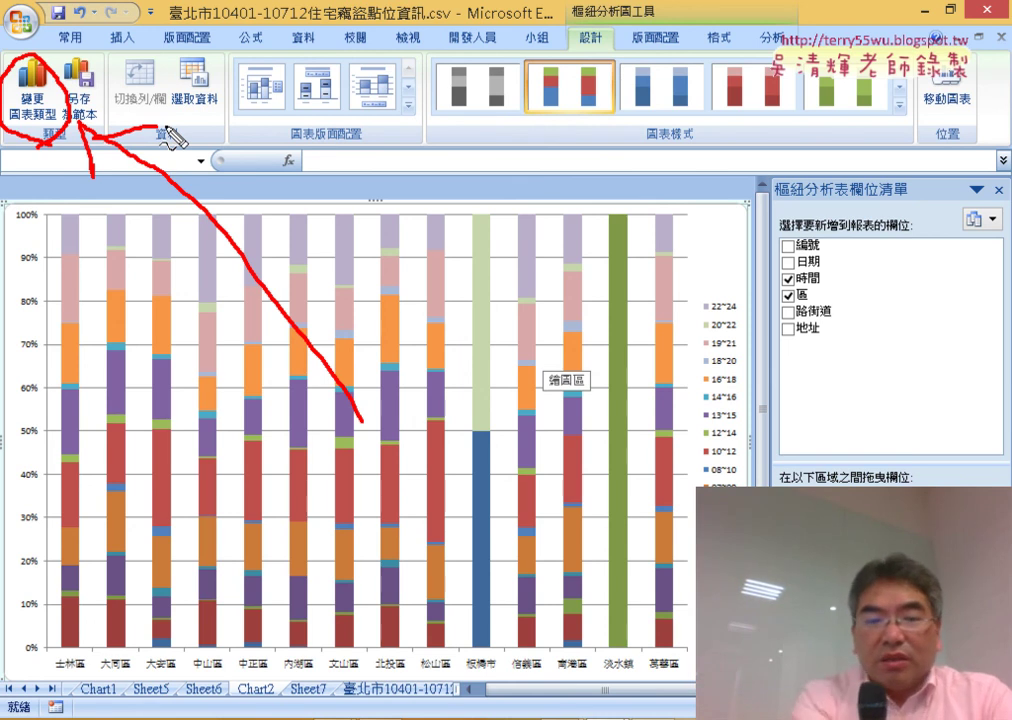
pyautogui.press('Escape')
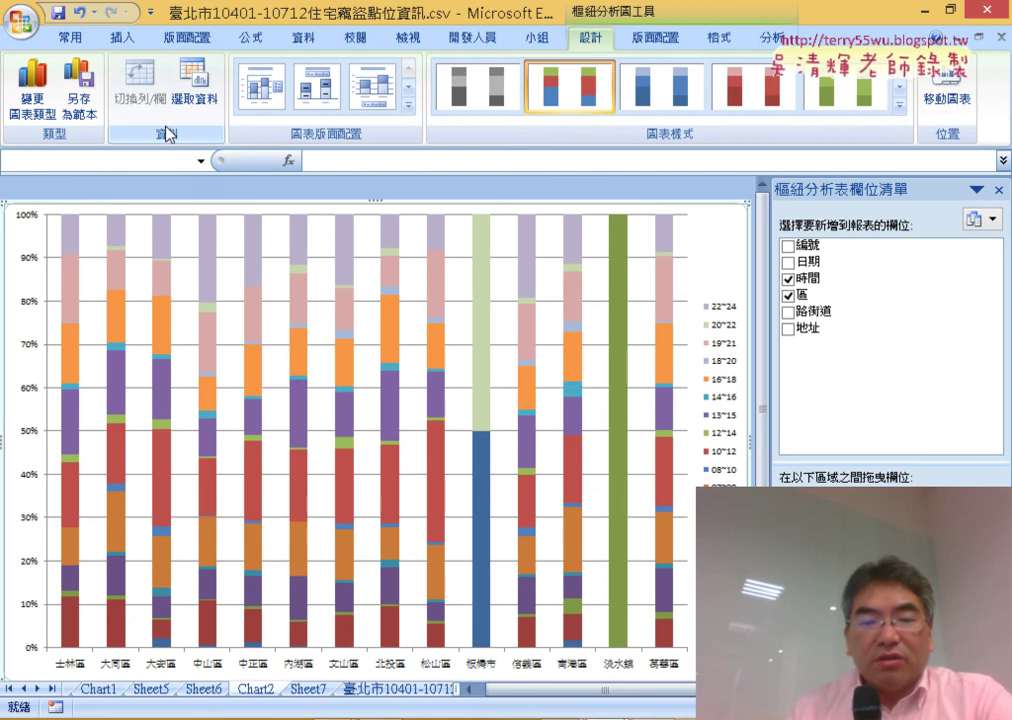